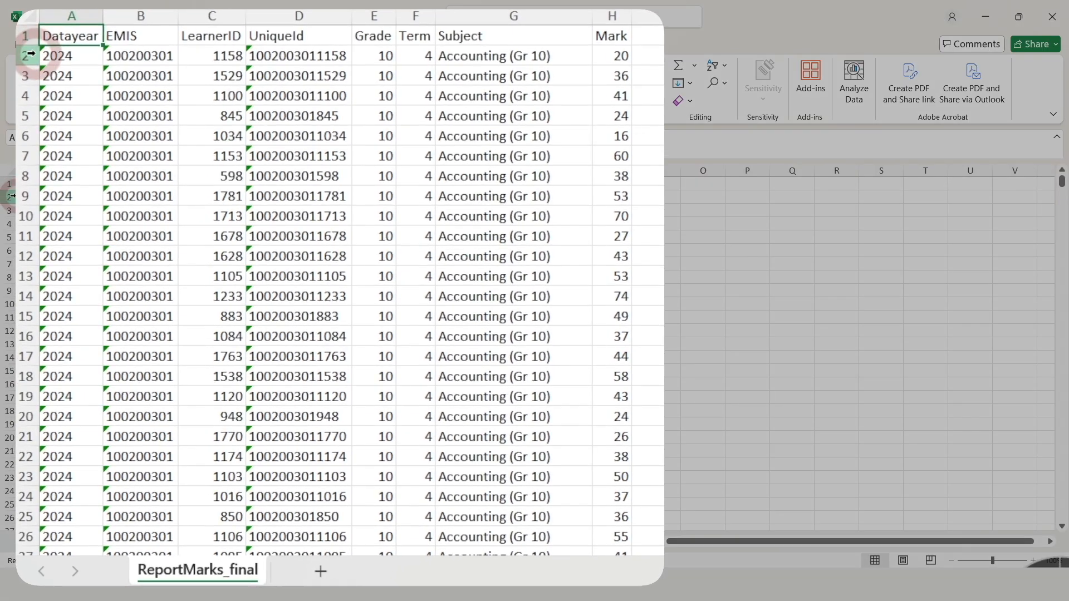
# Examine the LearnerID, UniqueId, Grade, Term, Subject and Mark columns of the report marks data.
pyautogui.click(220, 55)
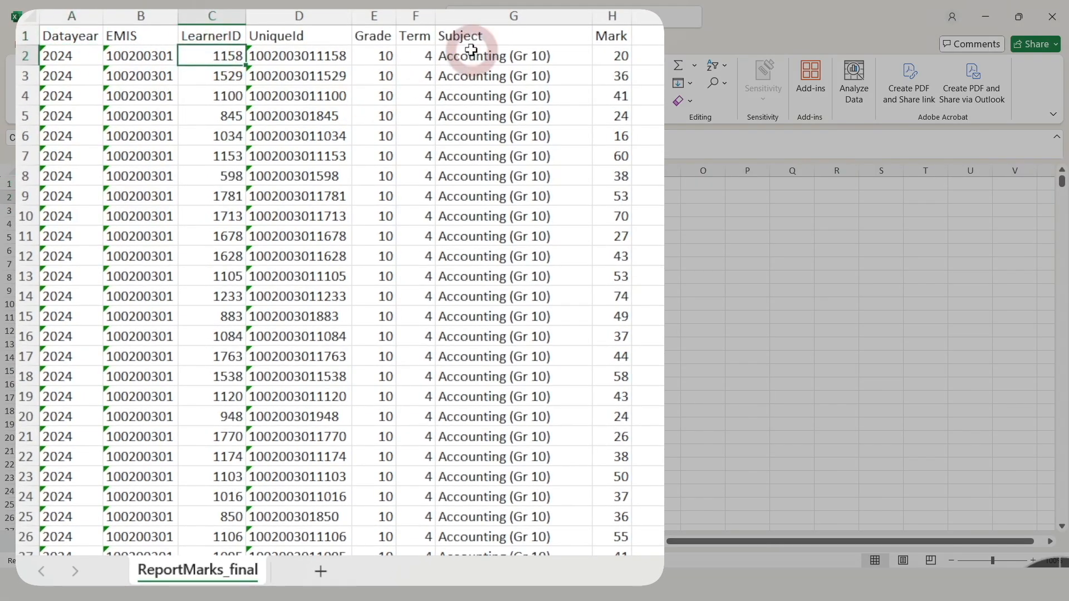
pyautogui.click(376, 61)
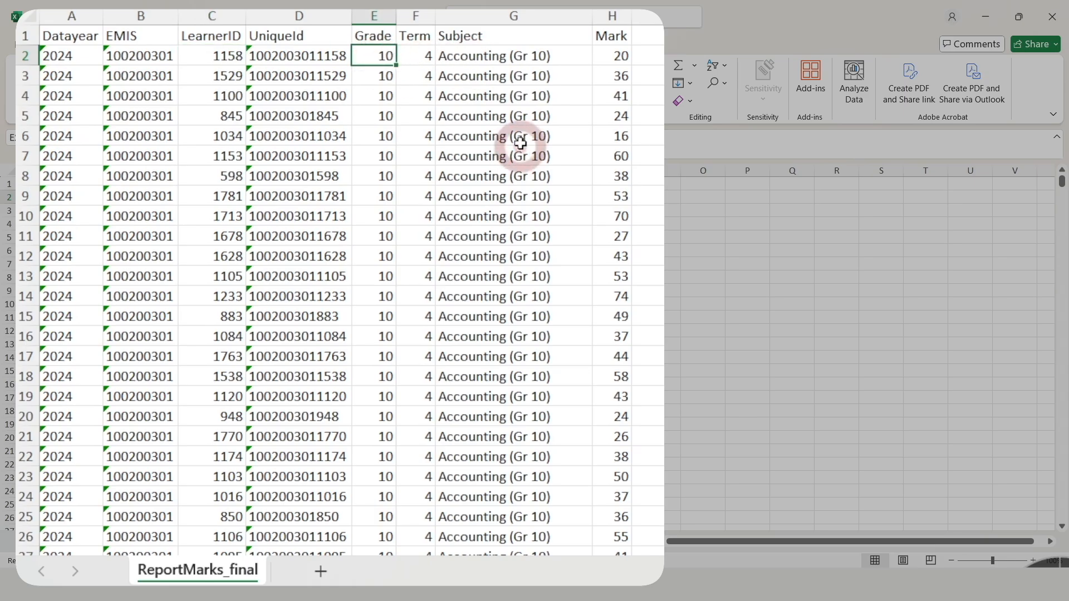
pyautogui.press('Right')
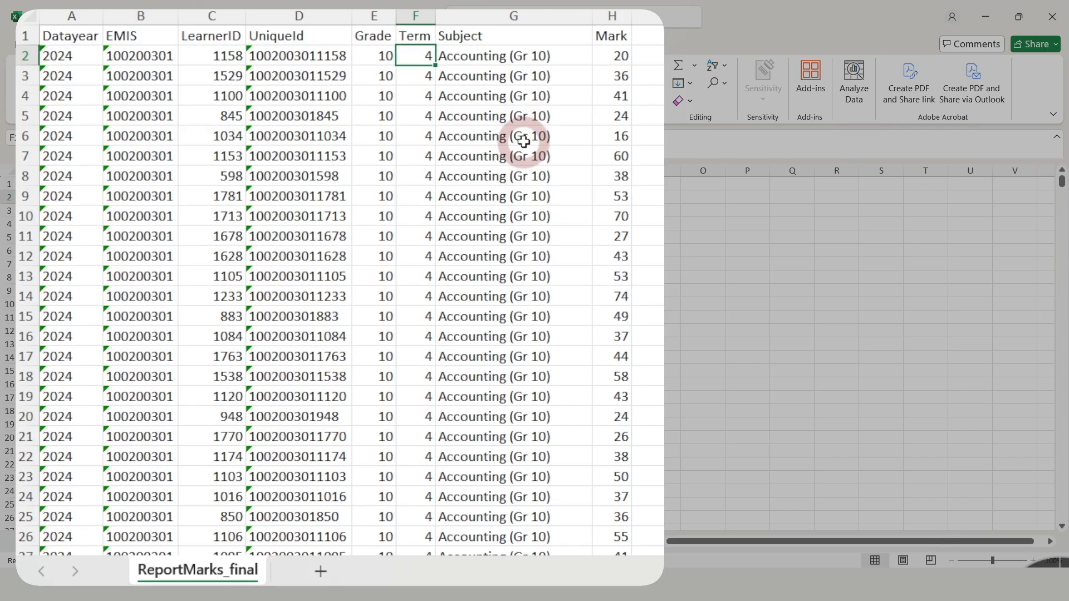
pyautogui.press('Right')
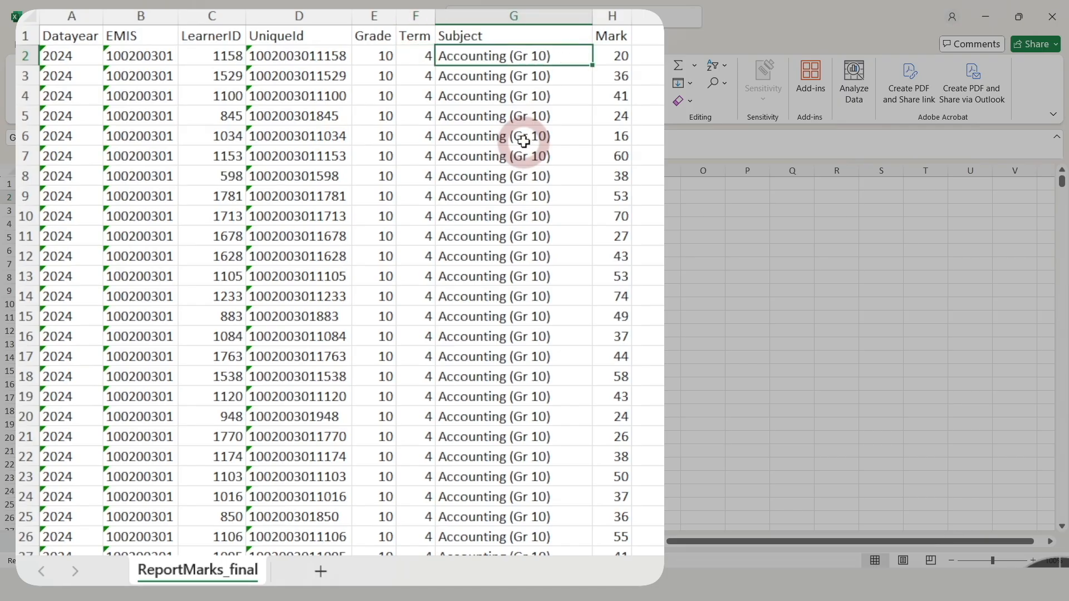
pyautogui.press('Right')
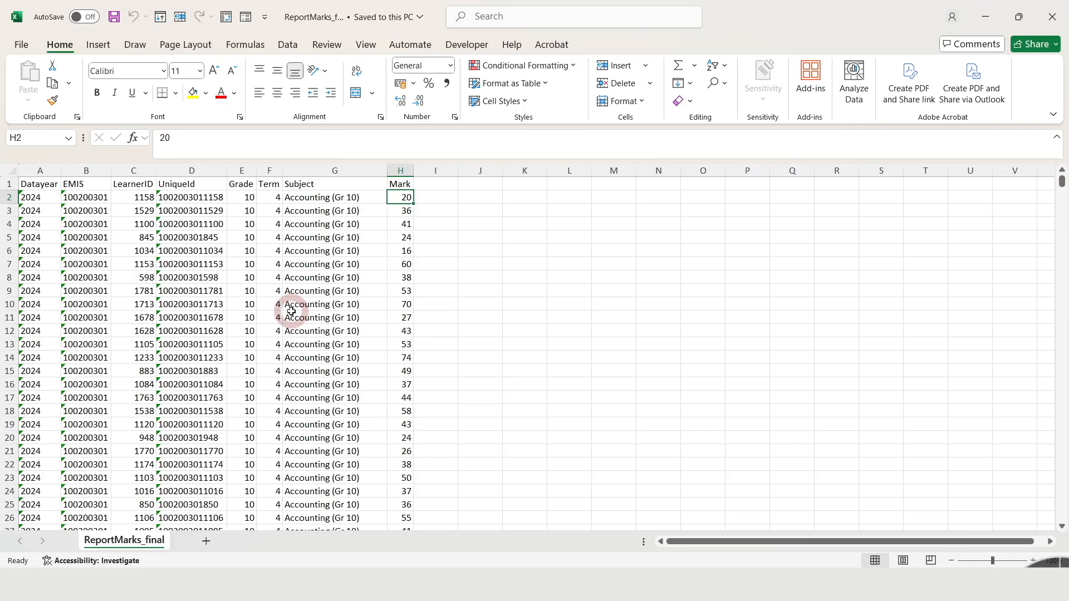
pyautogui.click(285, 345)
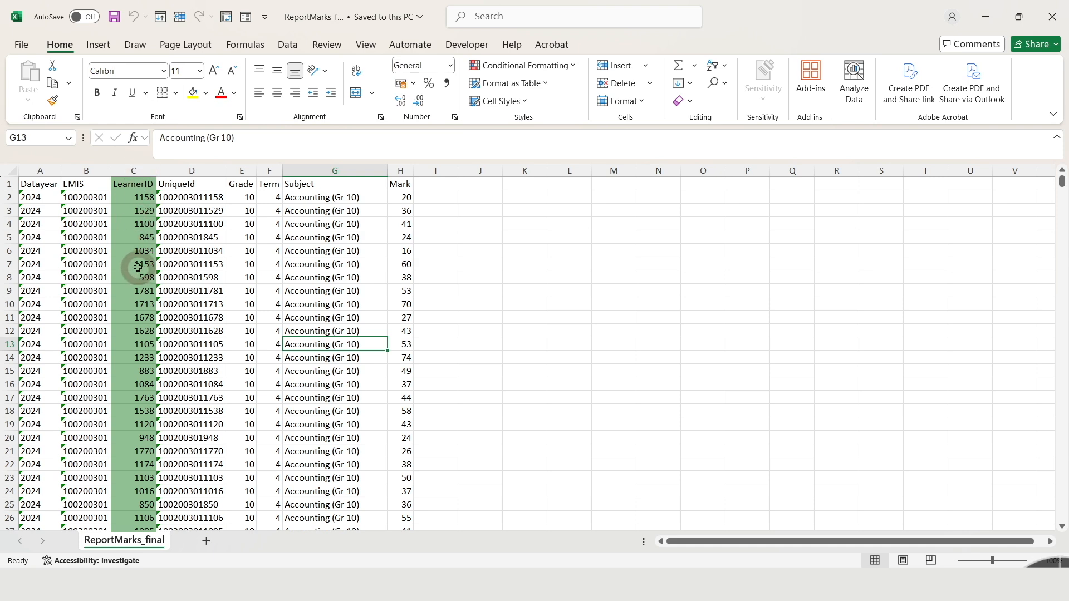
pyautogui.click(136, 329)
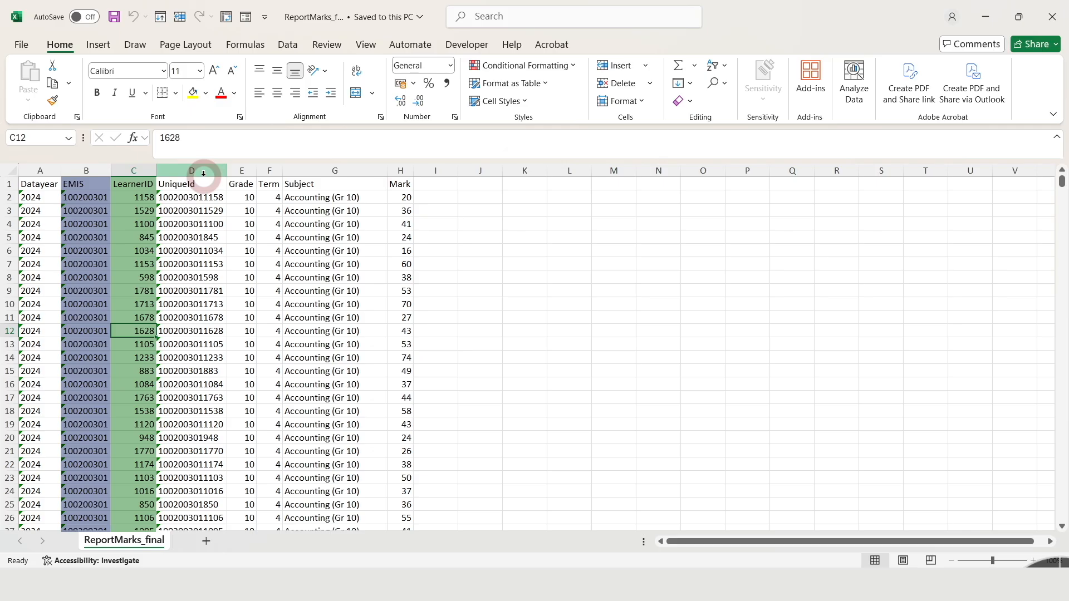
pyautogui.click(211, 262)
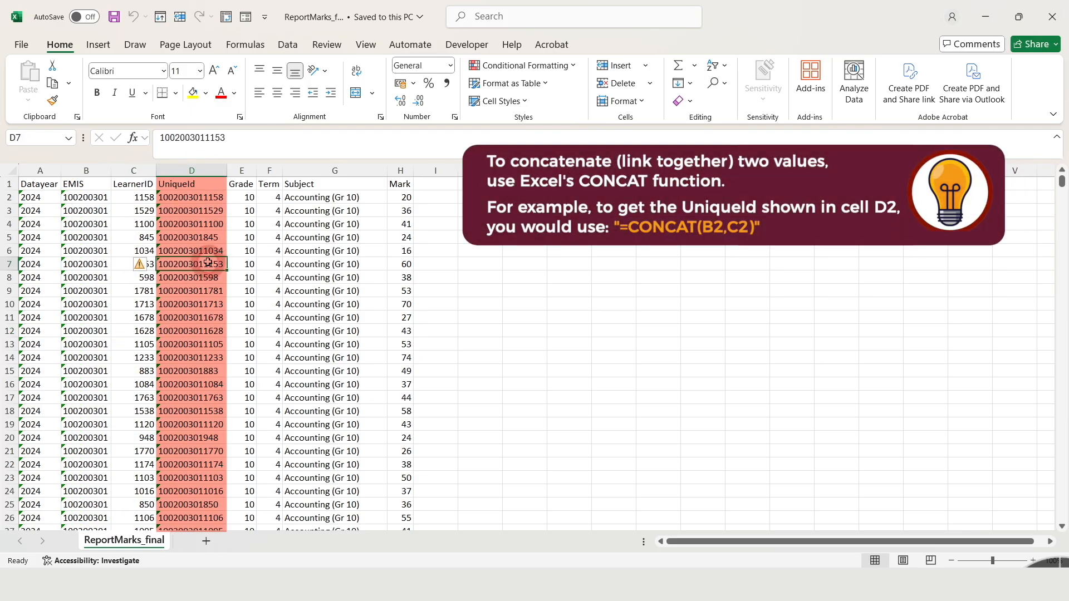
pyautogui.click(192, 198)
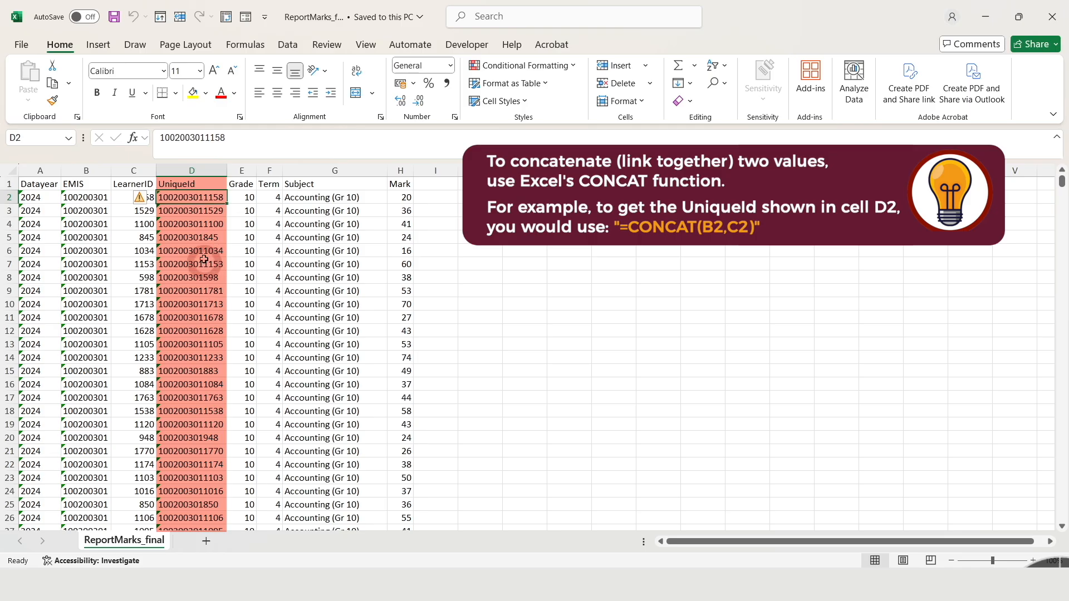
pyautogui.click(206, 315)
pyautogui.click(222, 357)
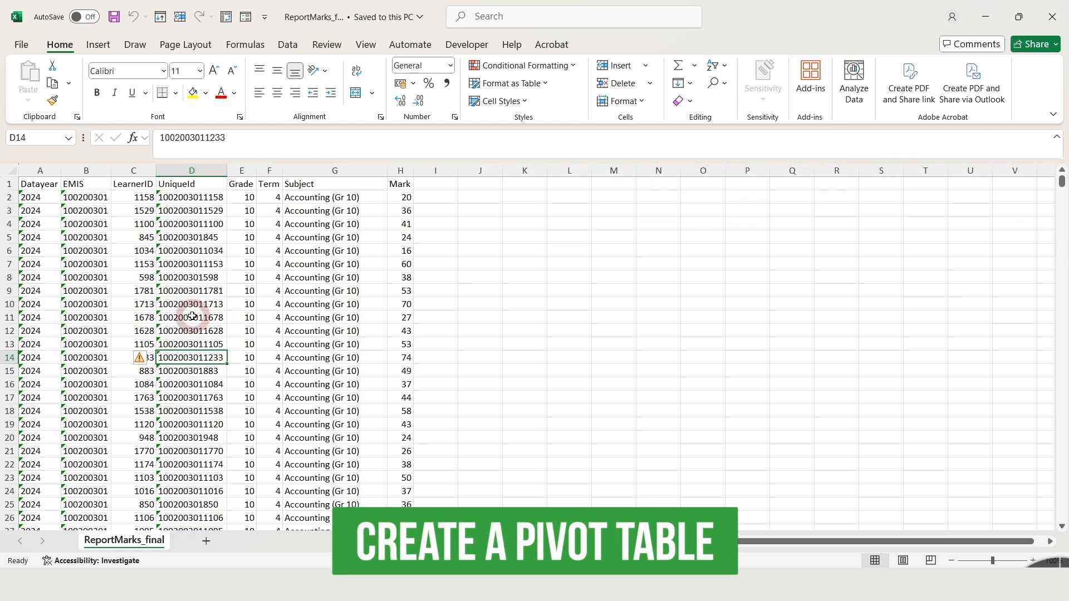
# Create a pivot table on a new worksheet from the entire ReportMarks_final data range.
pyautogui.click(214, 304)
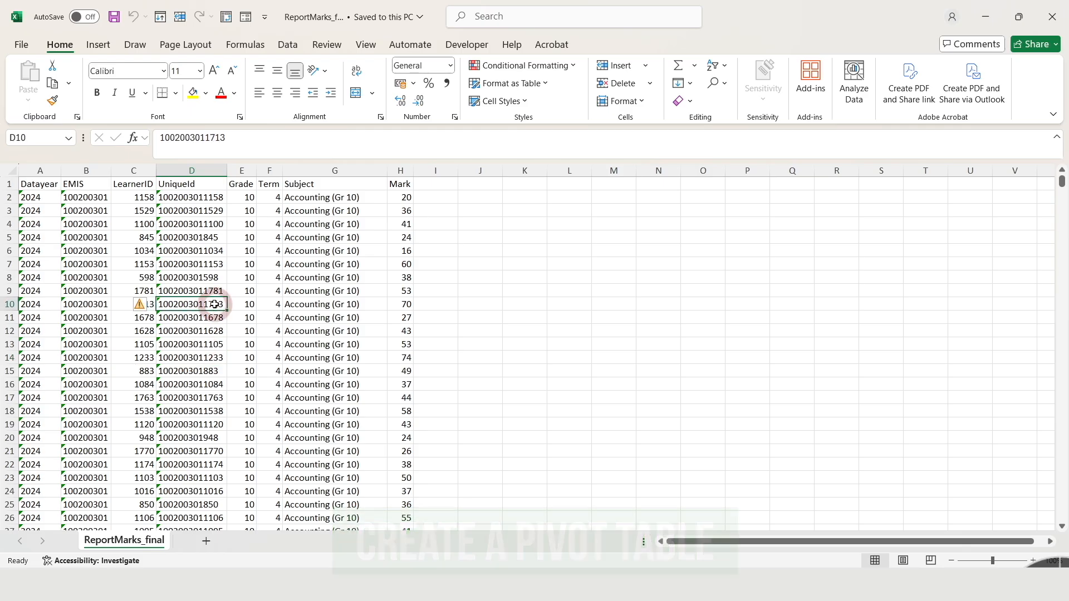
pyautogui.hotkey('ctrl', 'a')
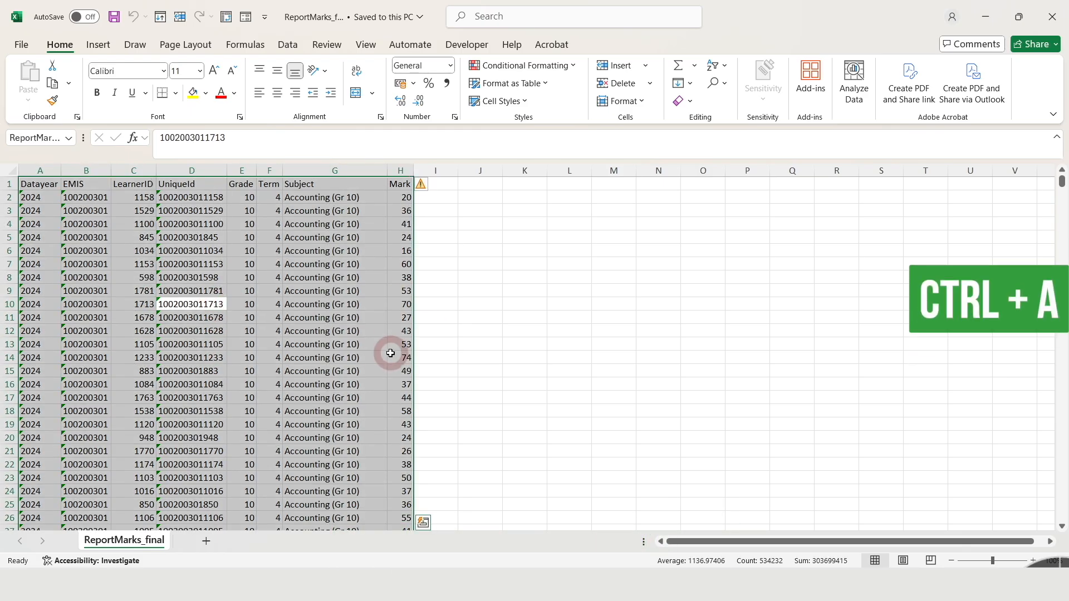
pyautogui.click(99, 45)
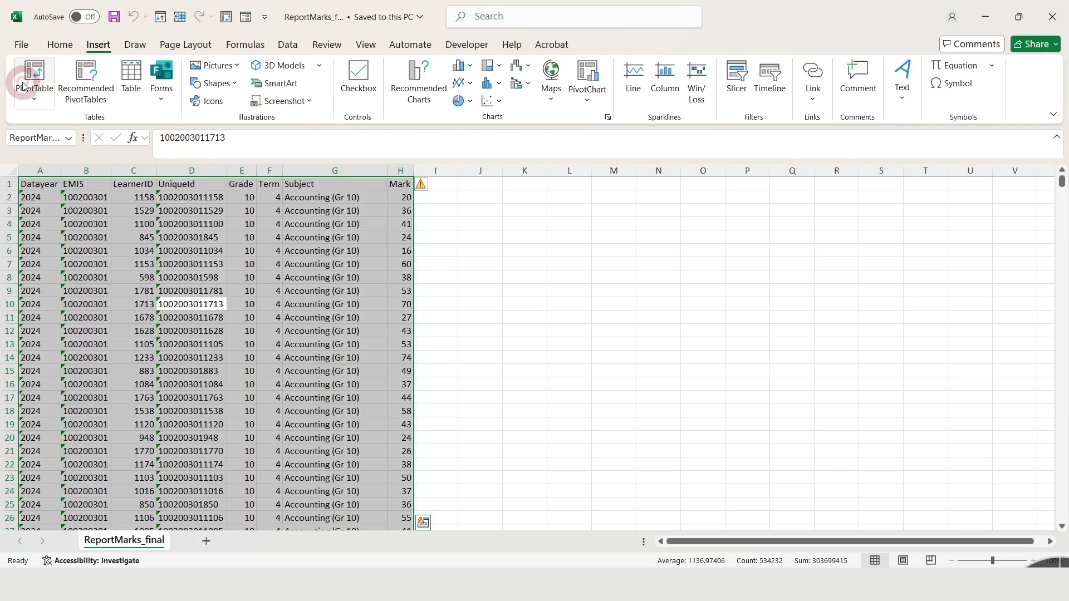
pyautogui.click(38, 73)
pyautogui.click(644, 289)
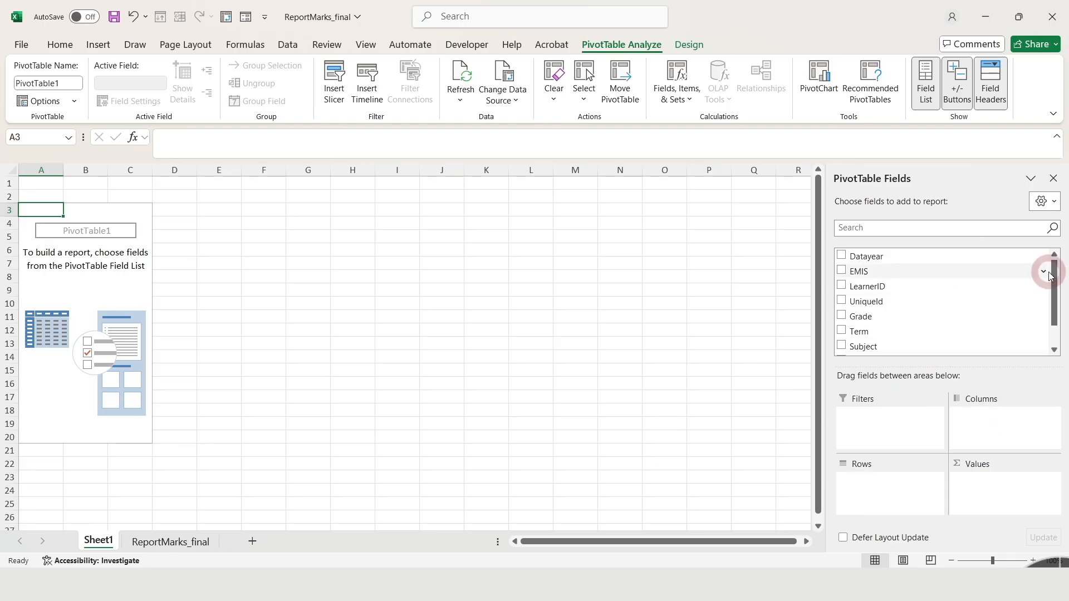
# Lay out the pivot table with UniqueId as rows and Subject as columns.
pyautogui.moveTo(941, 304); pyautogui.dragTo(872, 504)
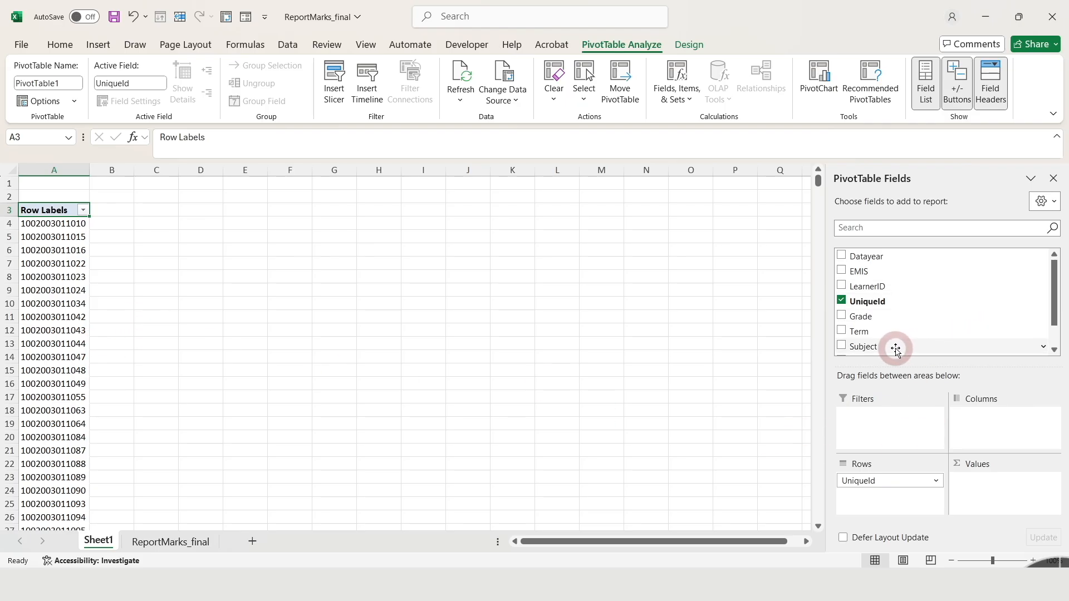
pyautogui.moveTo(891, 348); pyautogui.dragTo(991, 413)
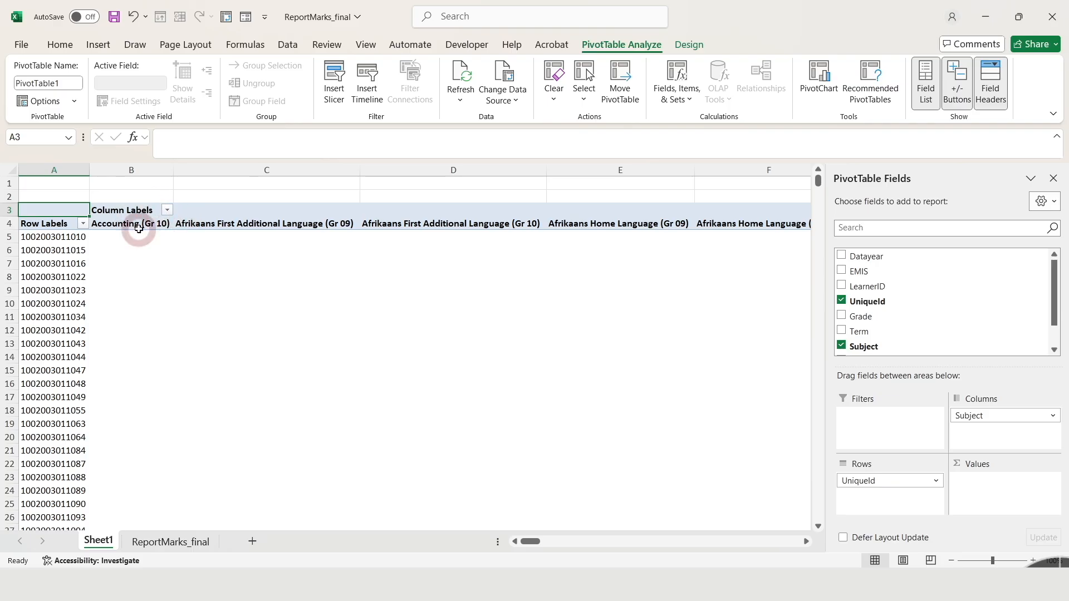
# Filter the pivot table's subject columns to only Mathematics (Gr 09) and Natural Sciences (Gr 09).
pyautogui.click(167, 211)
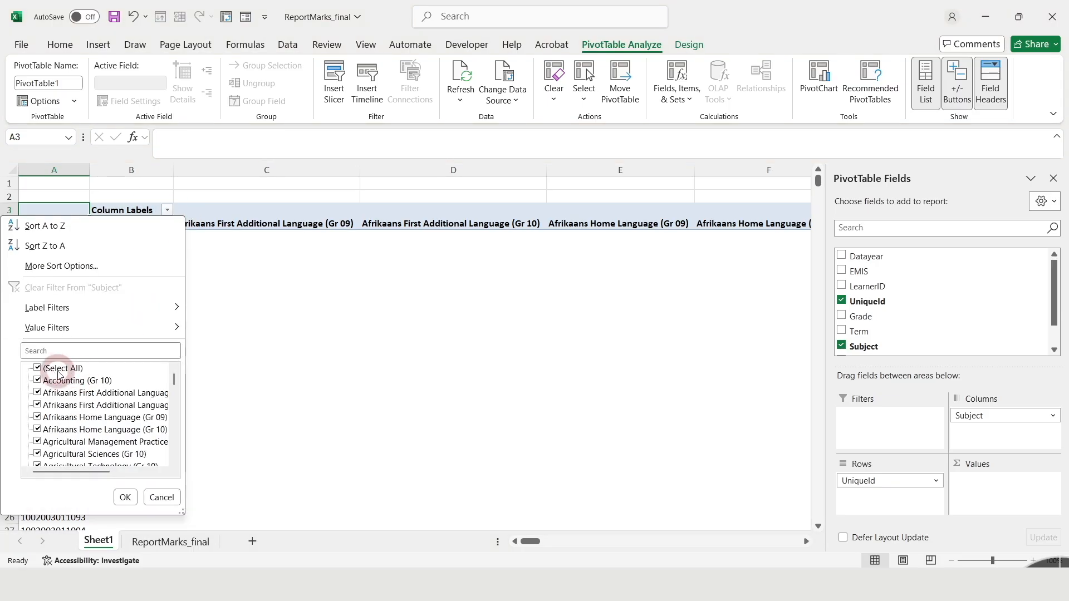
pyautogui.click(38, 368)
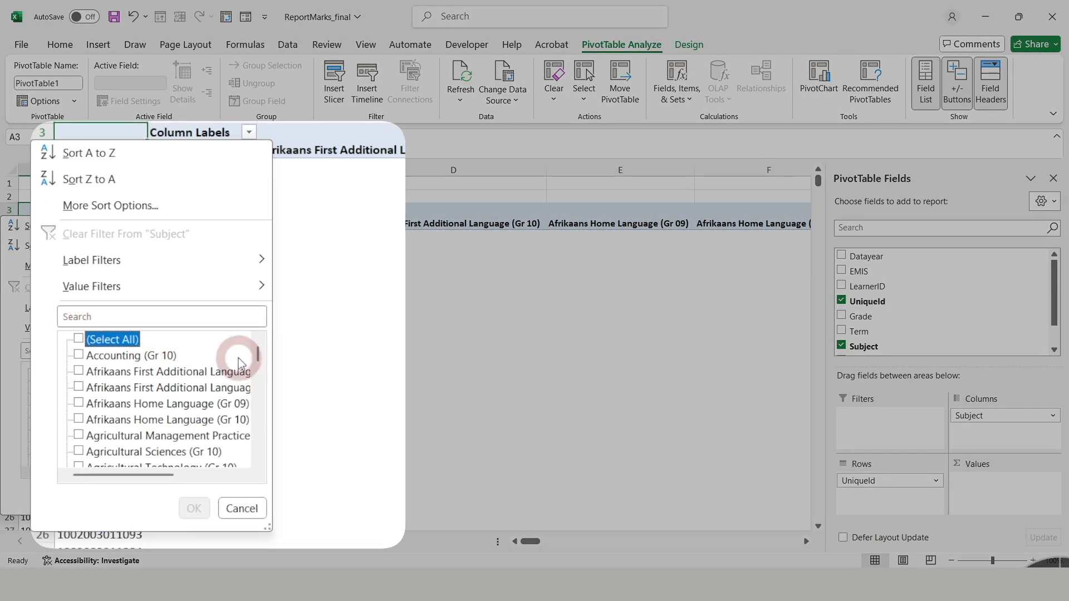
pyautogui.moveTo(261, 359); pyautogui.dragTo(269, 401)
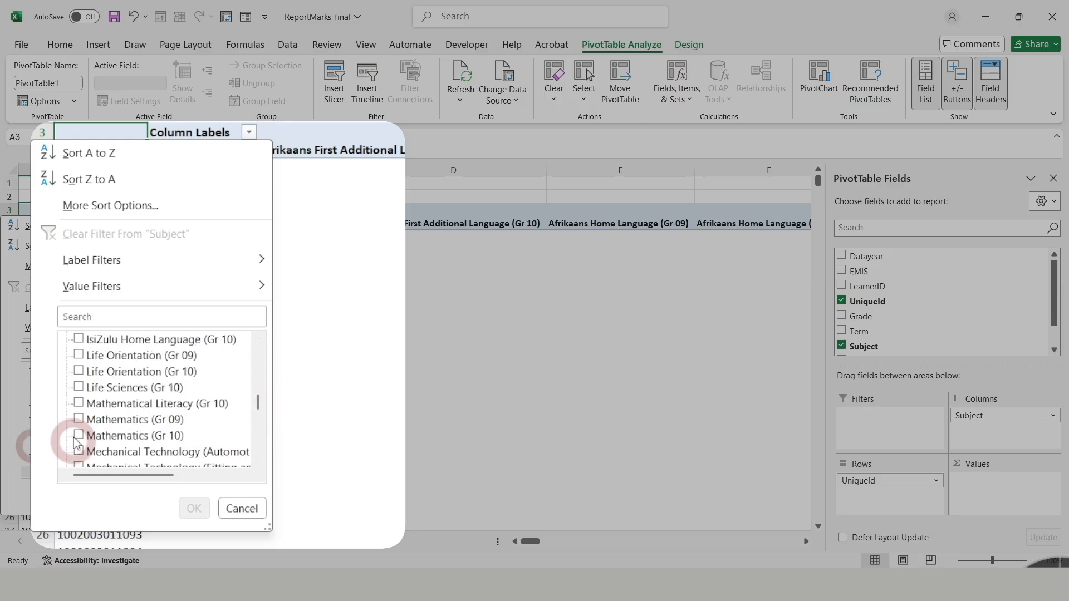
pyautogui.click(79, 423)
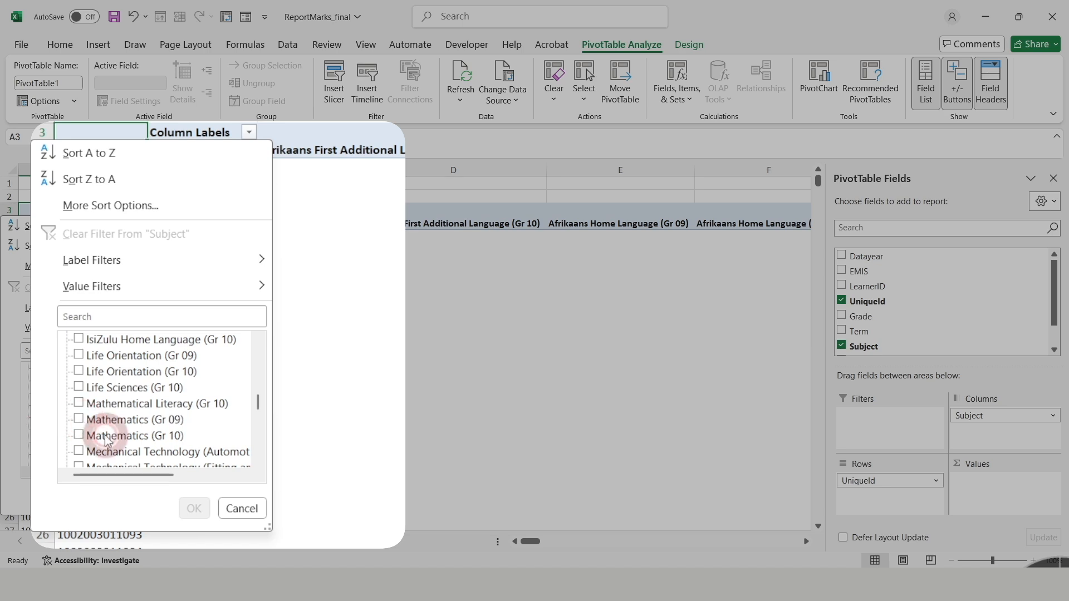
pyautogui.click(78, 418)
pyautogui.click(261, 412)
pyautogui.moveTo(259, 412)
pyautogui.mouseDown()
pyautogui.moveTo(263, 438)
pyautogui.moveTo(262, 425)
pyautogui.mouseUp()
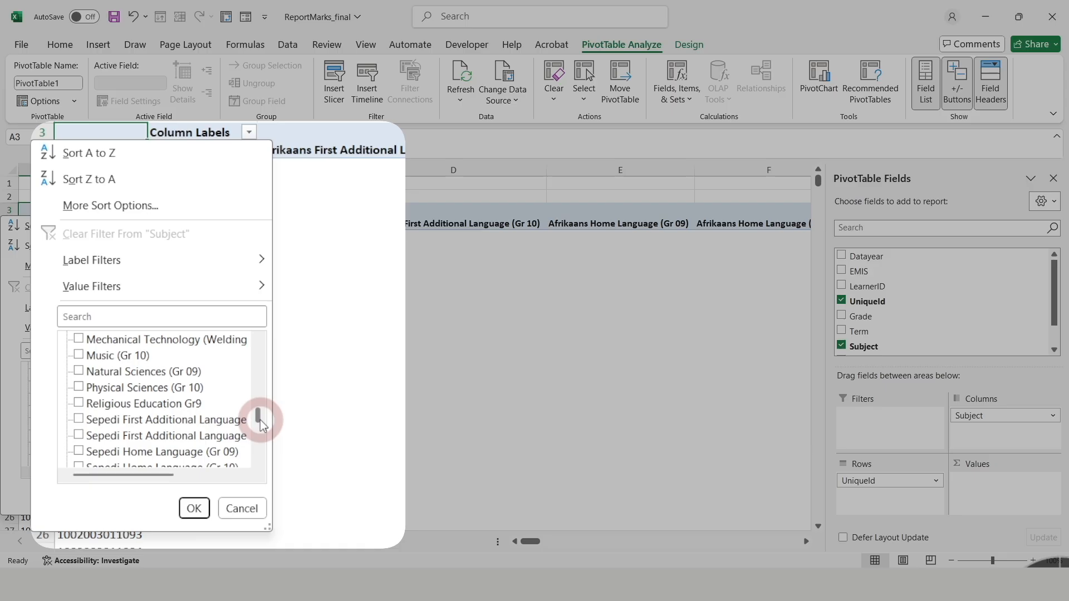
pyautogui.click(79, 375)
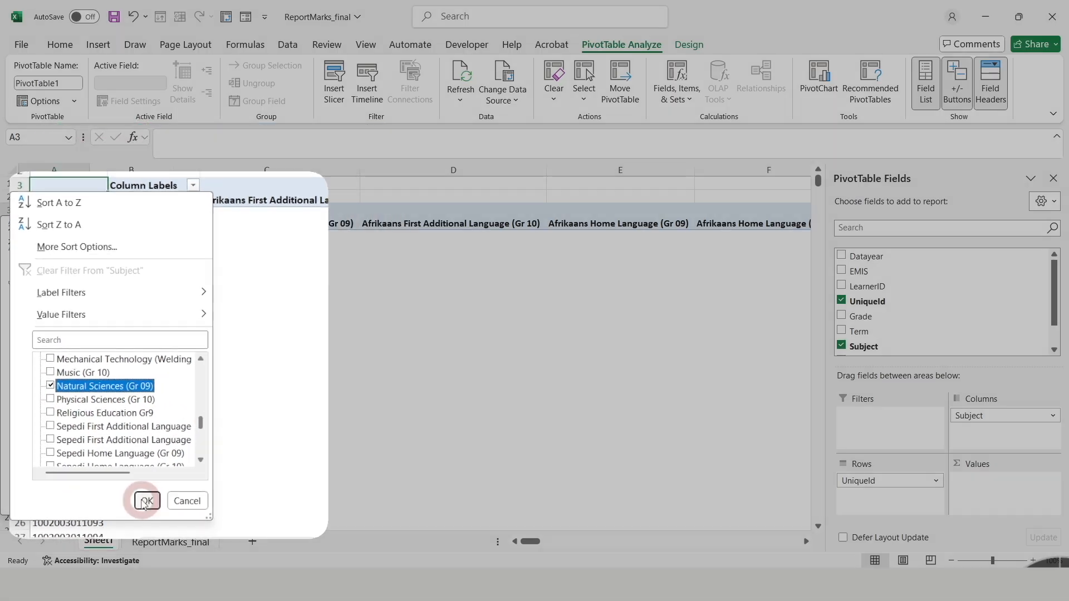
pyautogui.click(146, 502)
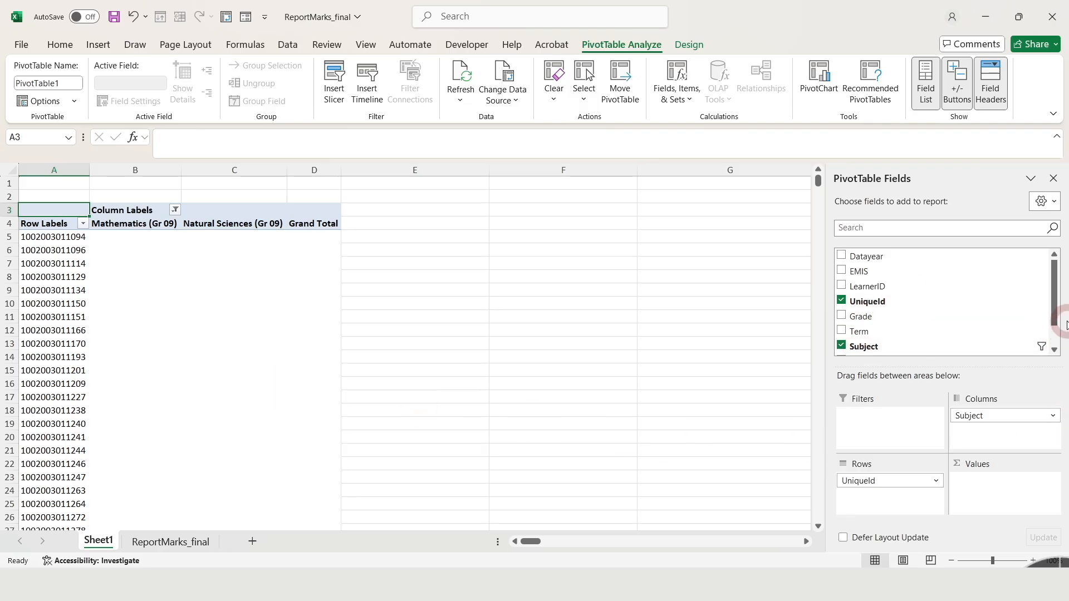
# Add the Mark field to the pivot table's values as Sum of Mark.
pyautogui.moveTo(1054, 310); pyautogui.dragTo(1052, 328)
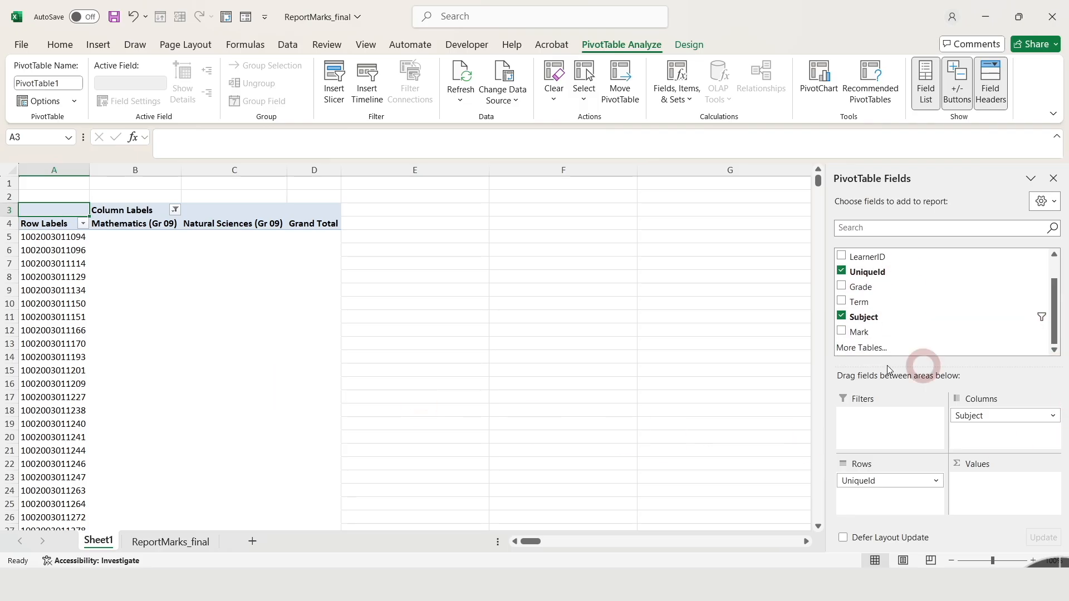
pyautogui.moveTo(859, 336); pyautogui.dragTo(1005, 498)
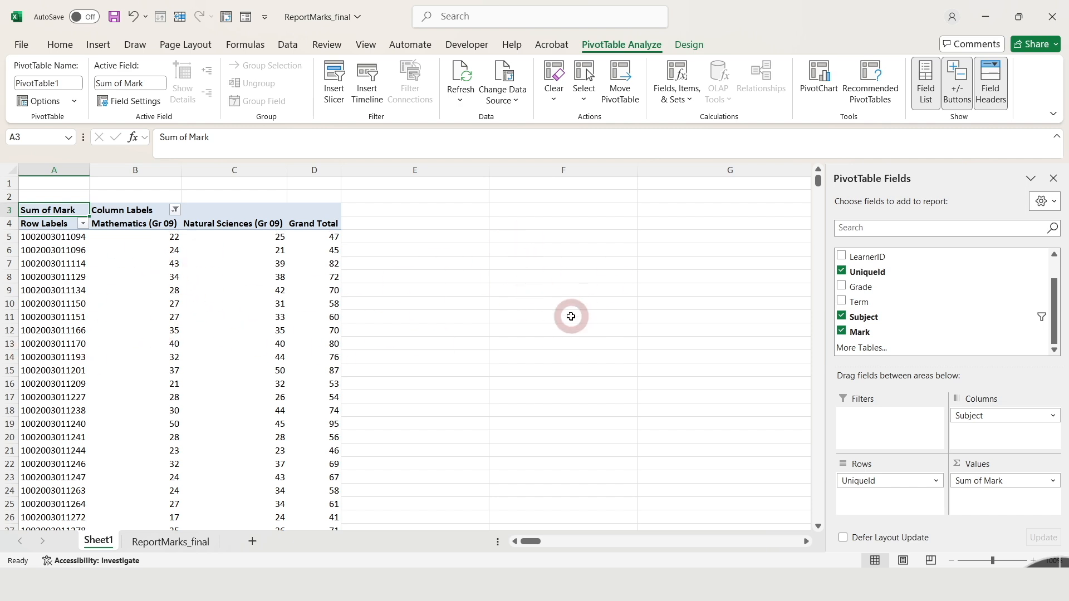
# Enter the row labels Average, Min, Max, Median and Std Dev in cells F6 to F10 beside the pivot table.
pyautogui.moveTo(566, 252); pyautogui.dragTo(568, 261)
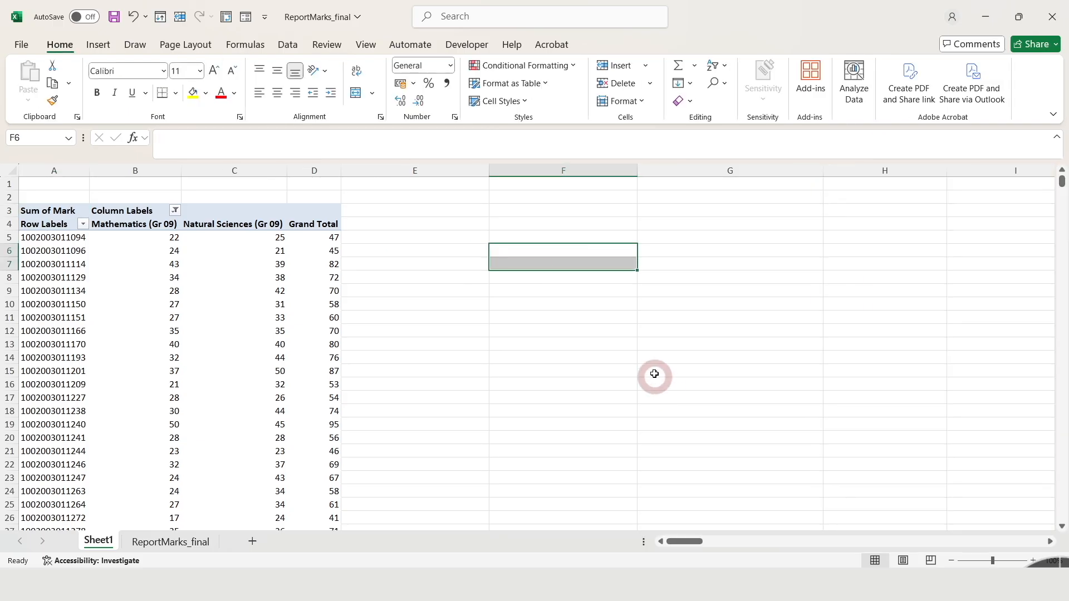
pyautogui.click(568, 258)
pyautogui.write('M')
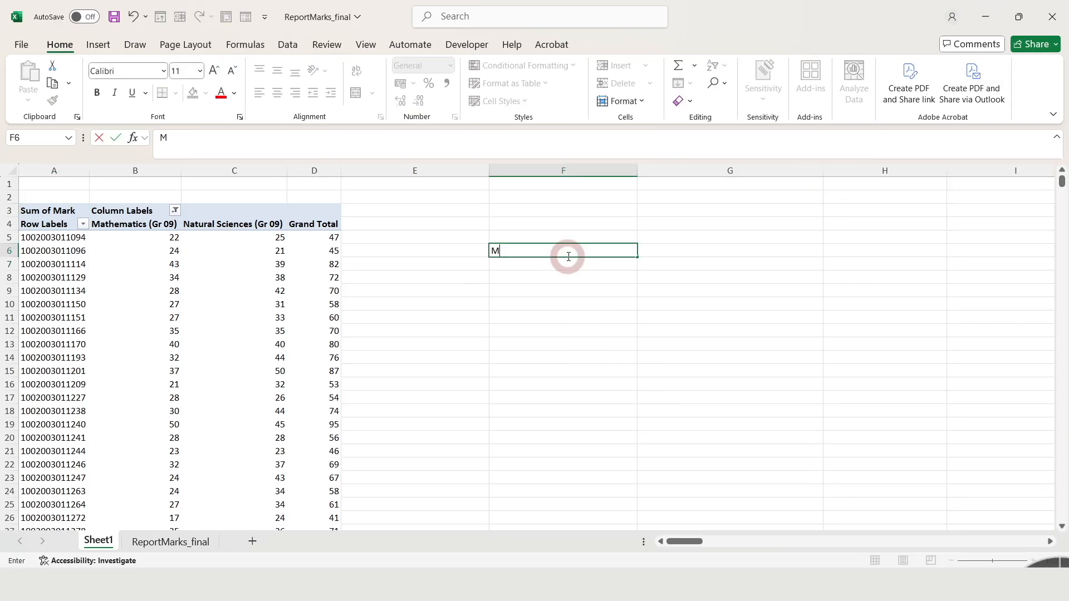
pyautogui.write('verafg')
pyautogui.press('BackSpace')
pyautogui.press('BackSpace')
pyautogui.write('ge')
pyautogui.press('Return')
pyautogui.write('Min')
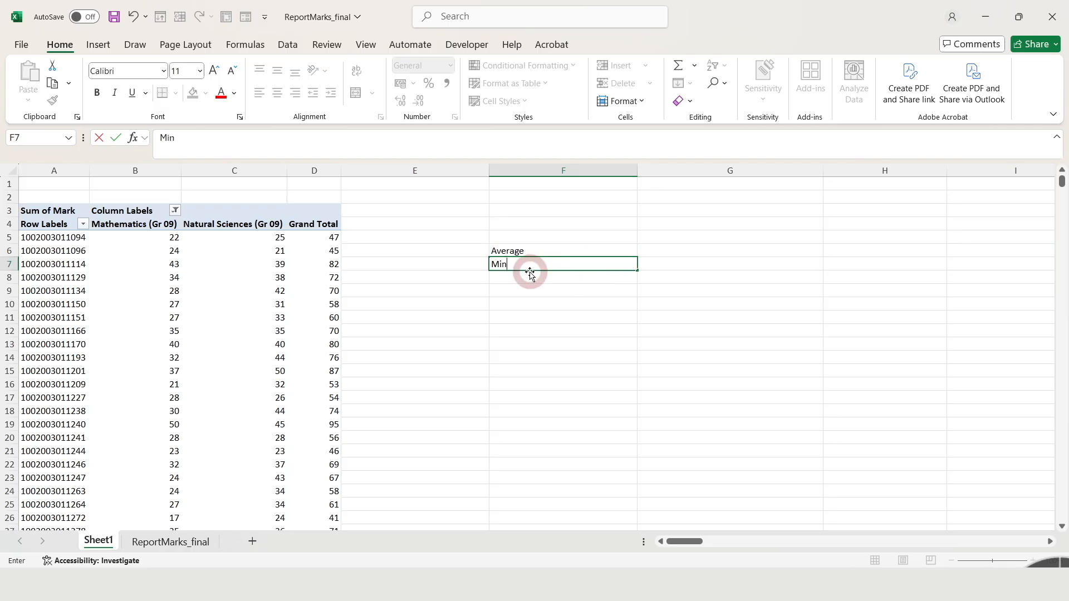
pyautogui.press('Return')
pyautogui.write('M')
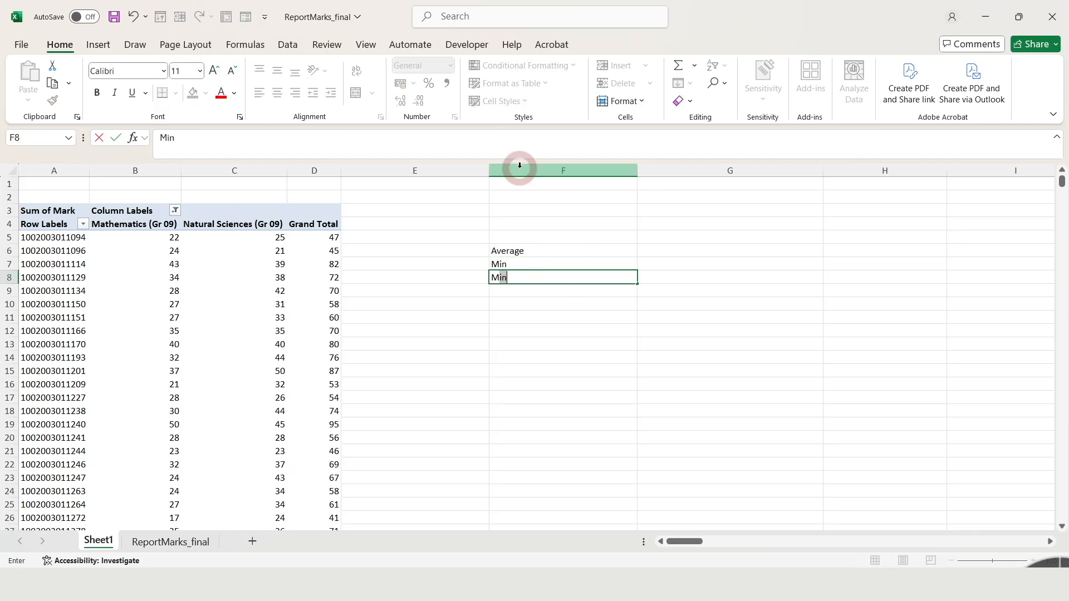
pyautogui.write('ax')
pyautogui.press('Return')
pyautogui.write('M')
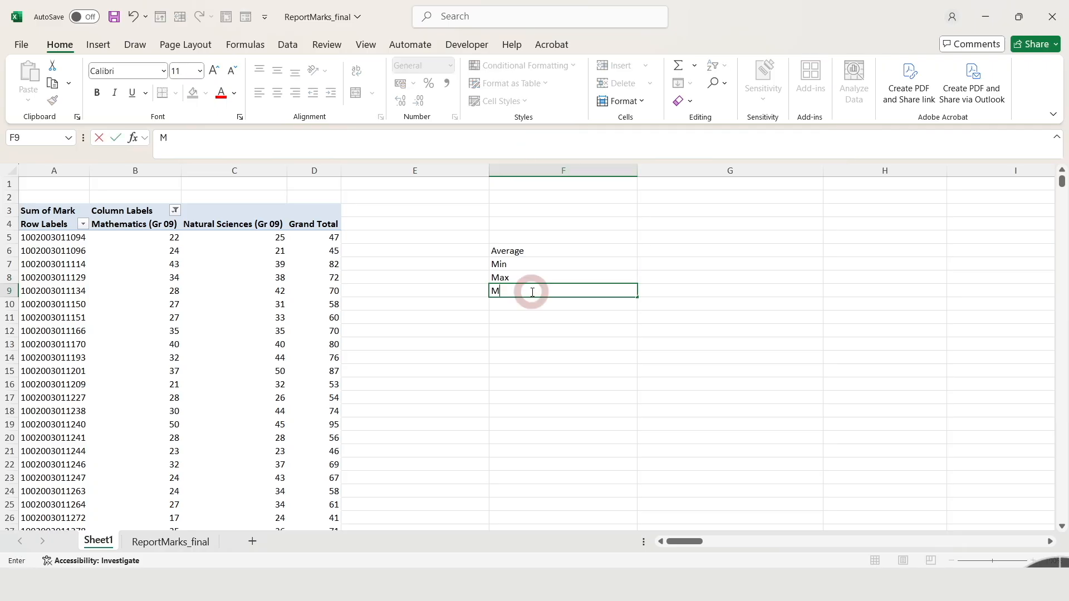
pyautogui.write('edian')
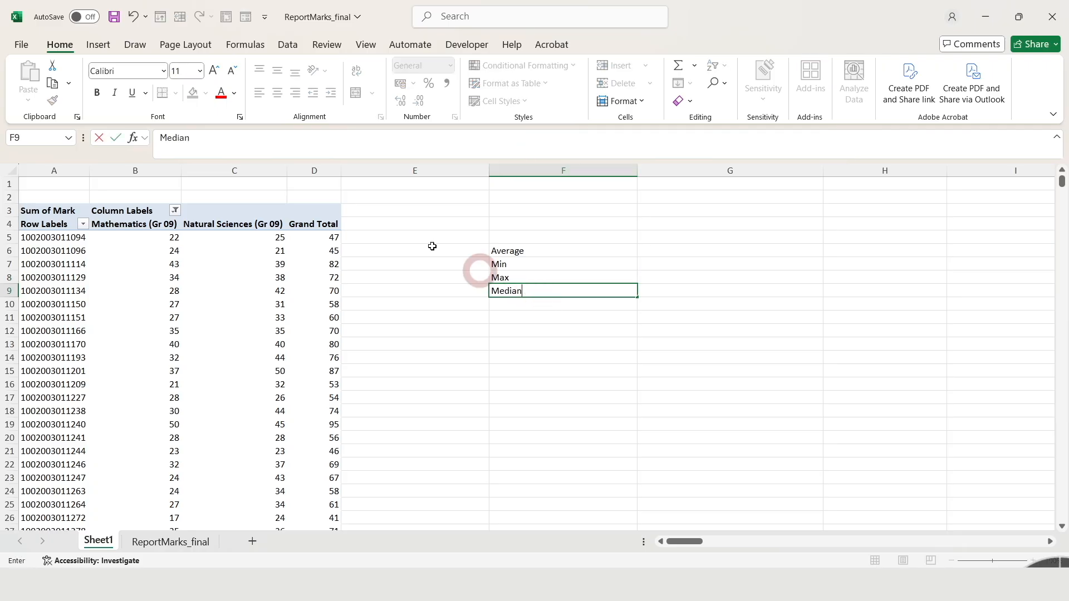
pyautogui.press('Return')
pyautogui.write('S')
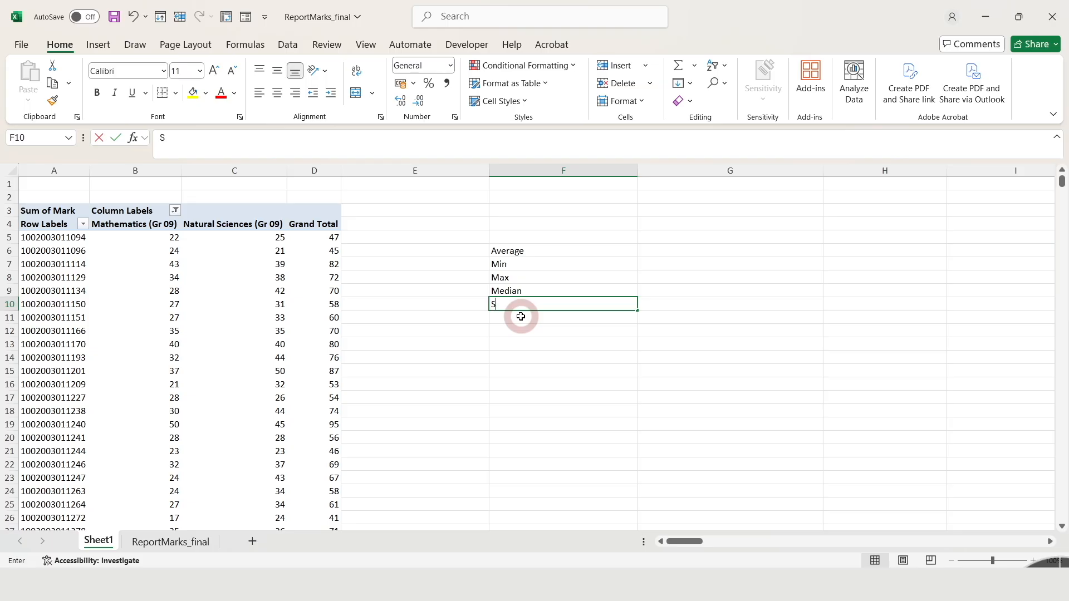
pyautogui.write('td Dev')
# Enter the column headings Maths in G5 and Nat Sc in H5 above the statistics labels.
pyautogui.click(713, 240)
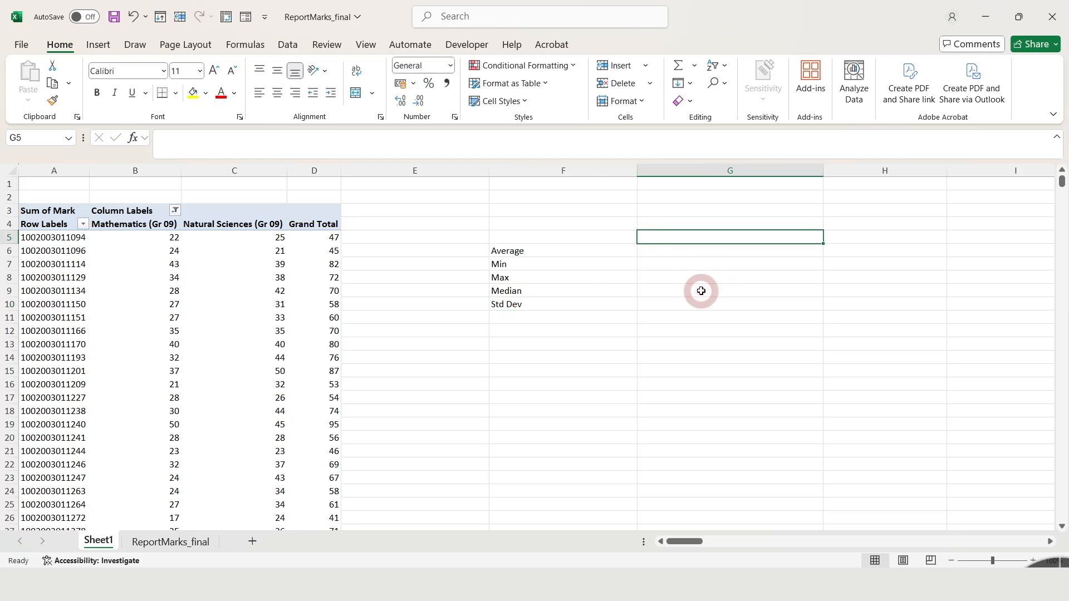
pyautogui.write('Maths')
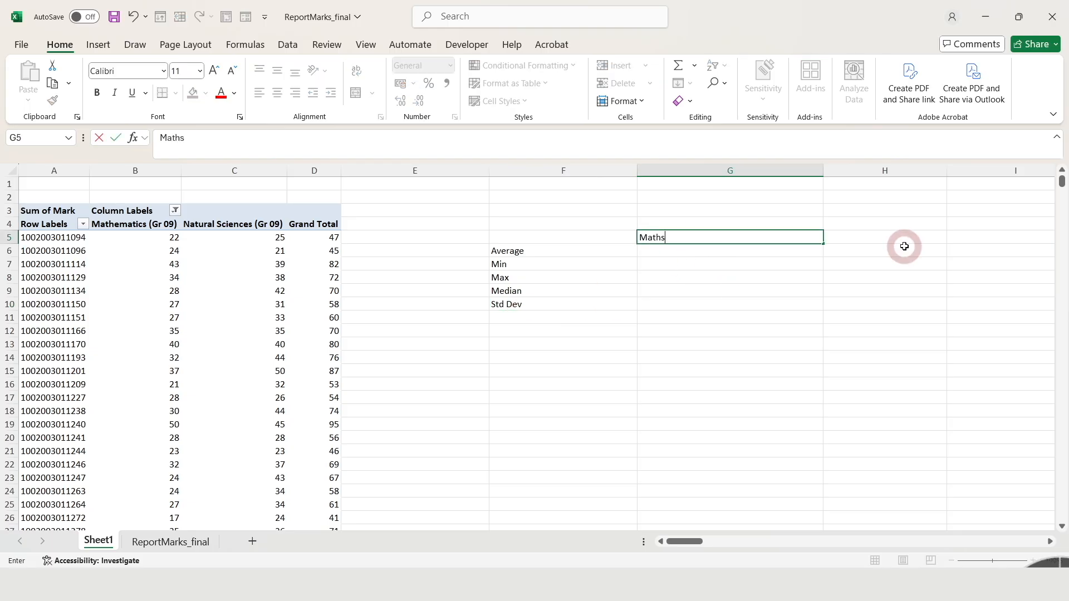
pyautogui.click(901, 245)
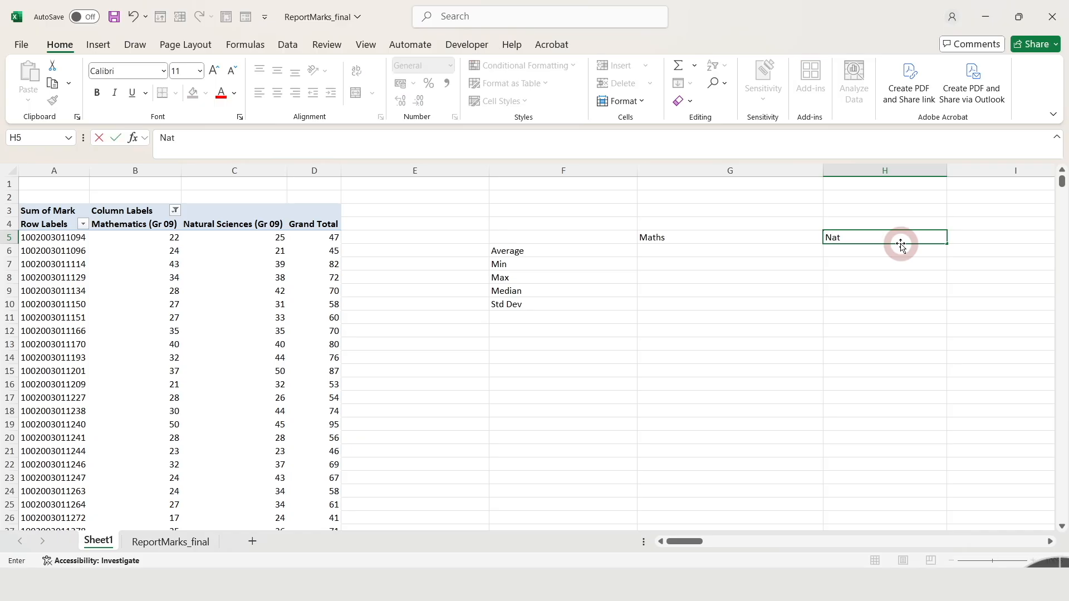
# Calculate the Maths average in G6 with AVERAGE over B5:B3725, excluding the Grand Total row, and review the formula.
pyautogui.click(663, 255)
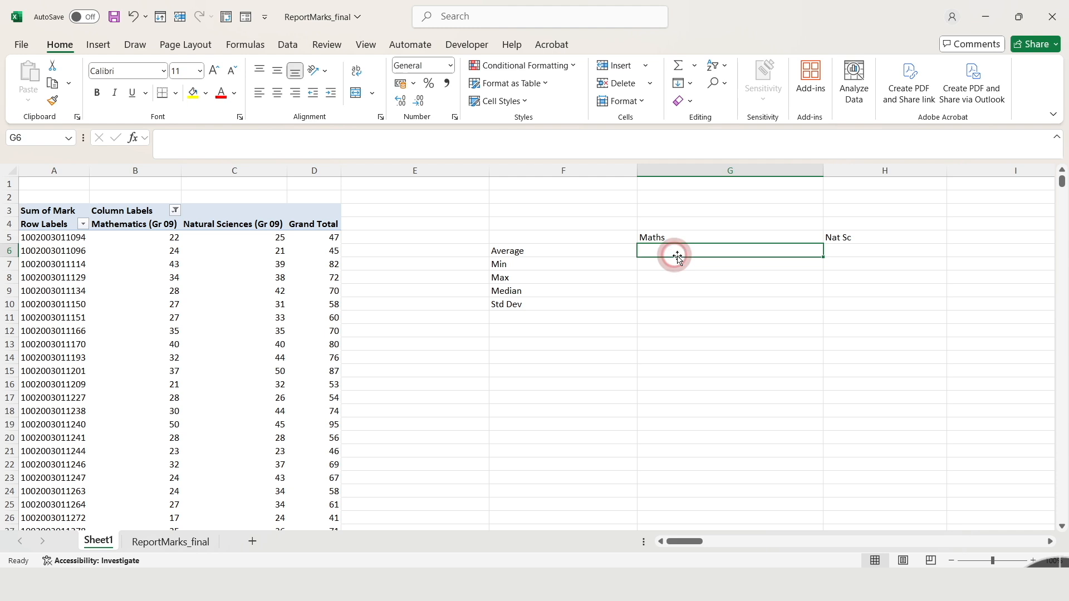
pyautogui.write('=')
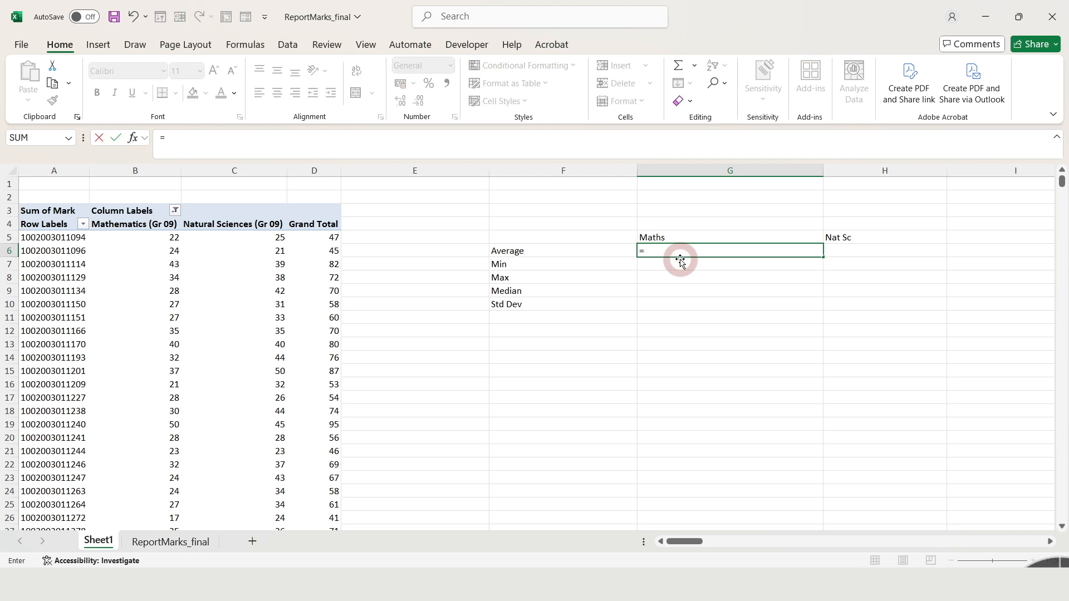
pyautogui.write('a')
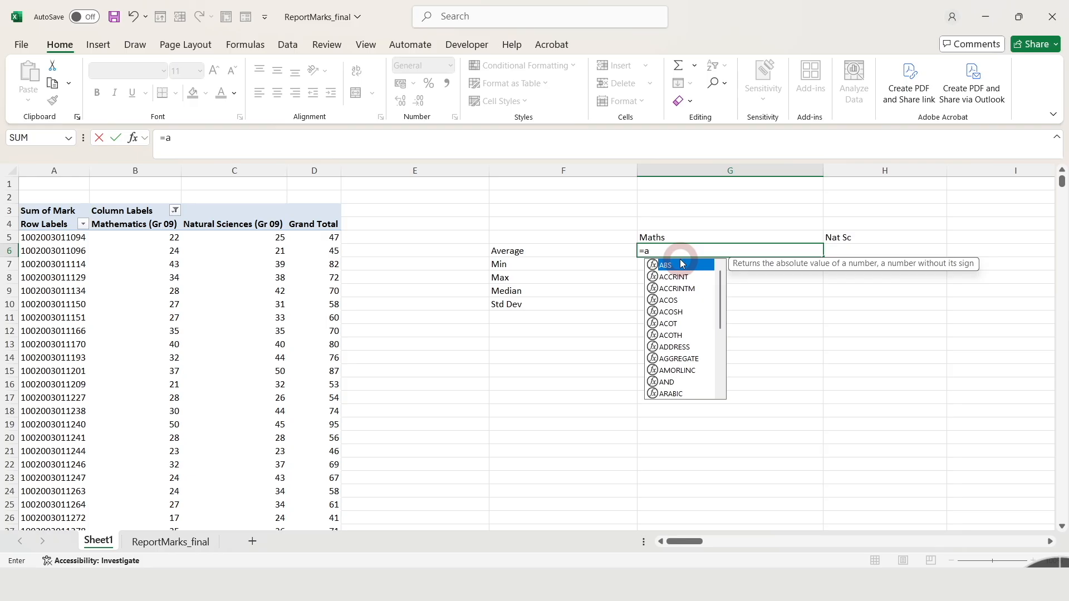
pyautogui.write('ve')
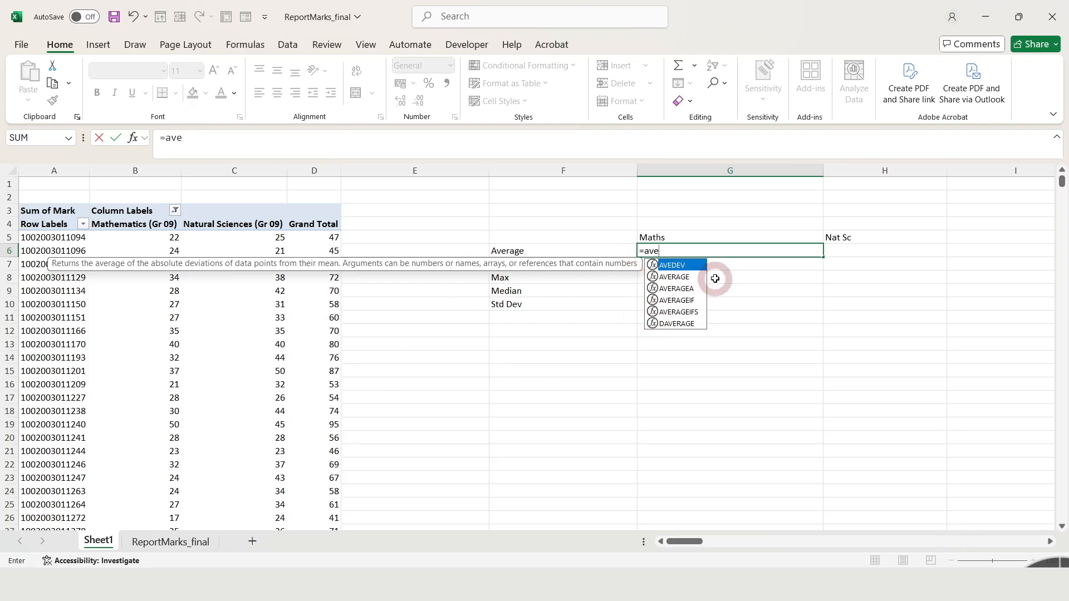
pyautogui.click(682, 278)
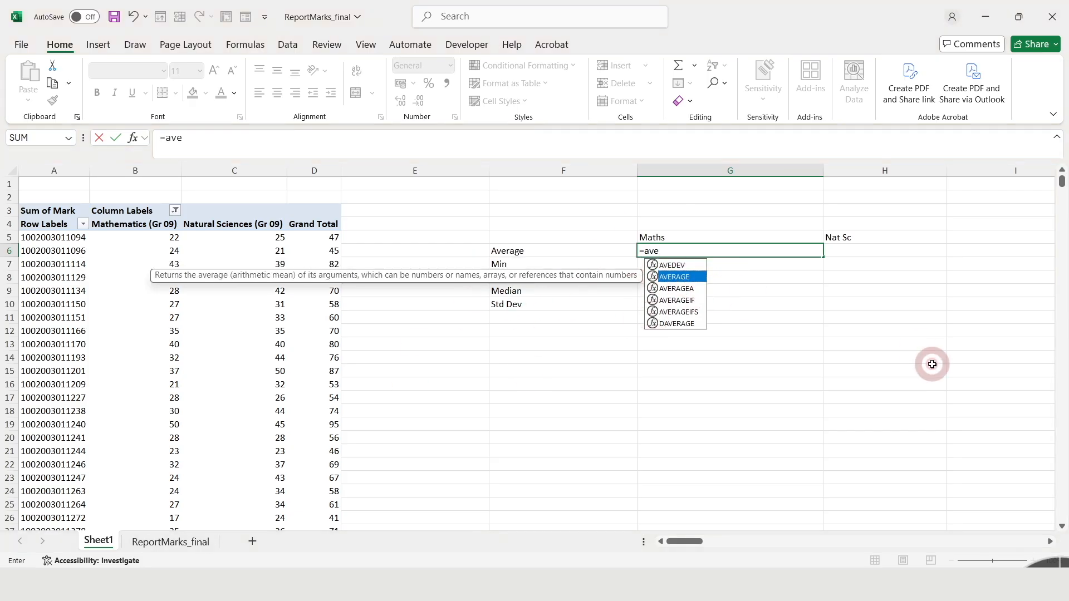
pyautogui.press('Tab')
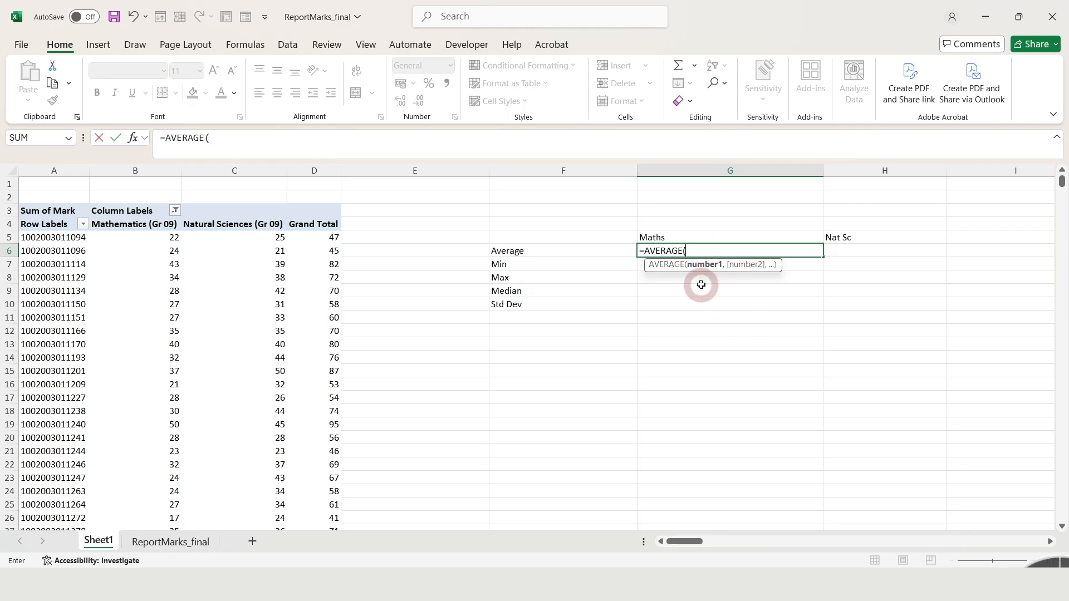
pyautogui.click(144, 240)
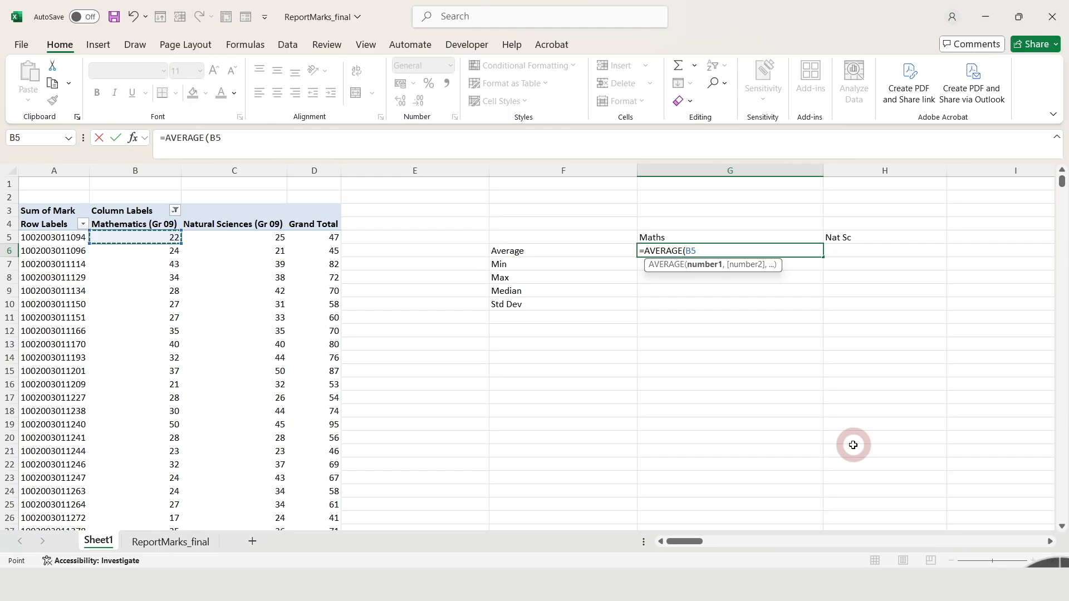
pyautogui.hotkey('ctrl', 'shift', 'Down')
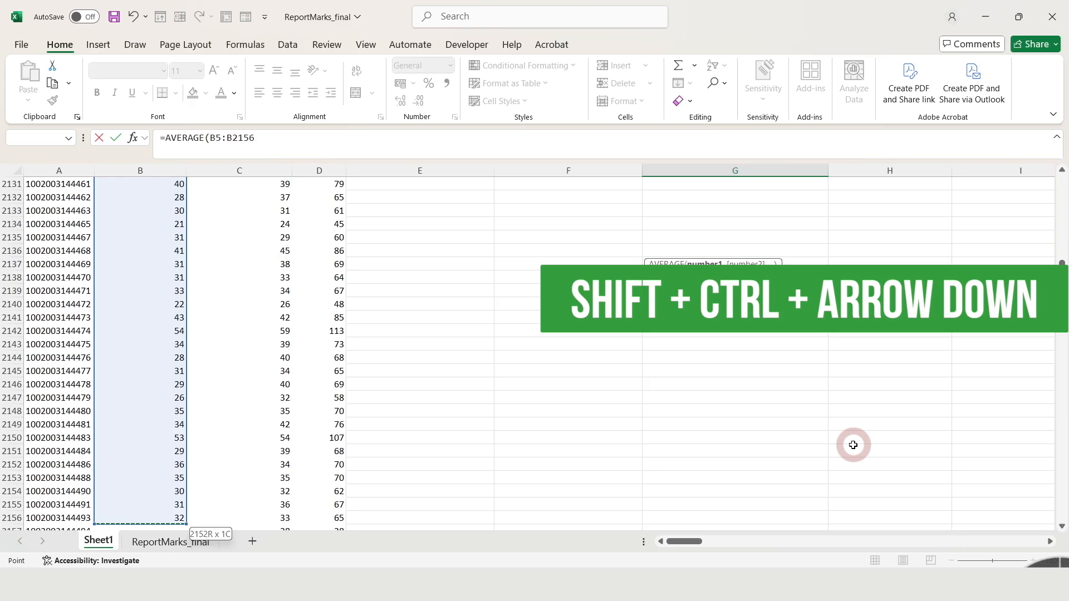
pyautogui.hotkey('ctrl', 'shift', 'Down')
pyautogui.hotkey('ctrl', 'shift', 'Down')
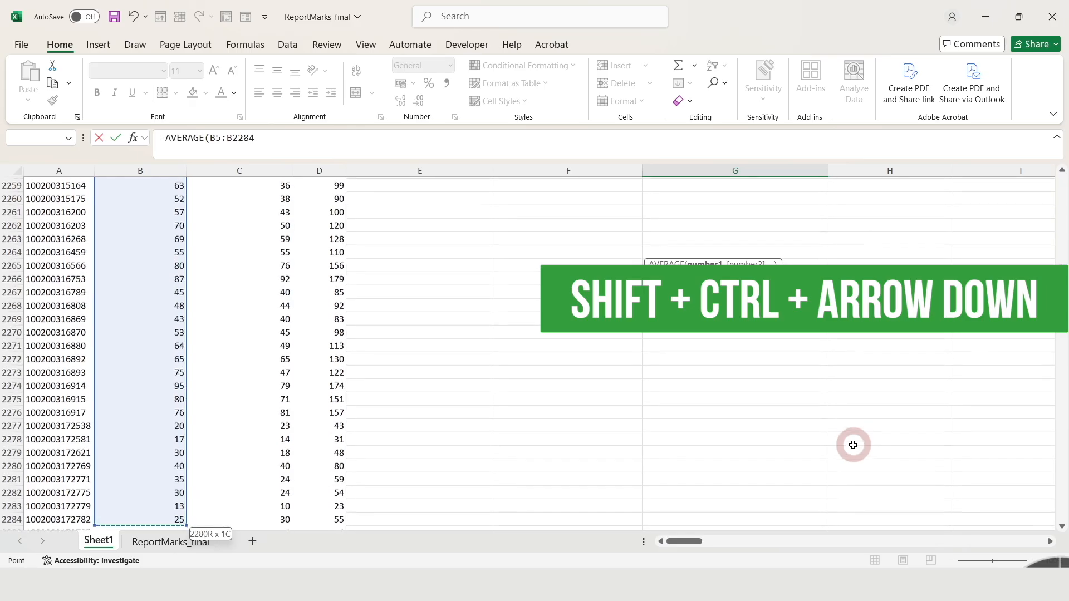
pyautogui.hotkey('ctrl', 'shift', 'Down')
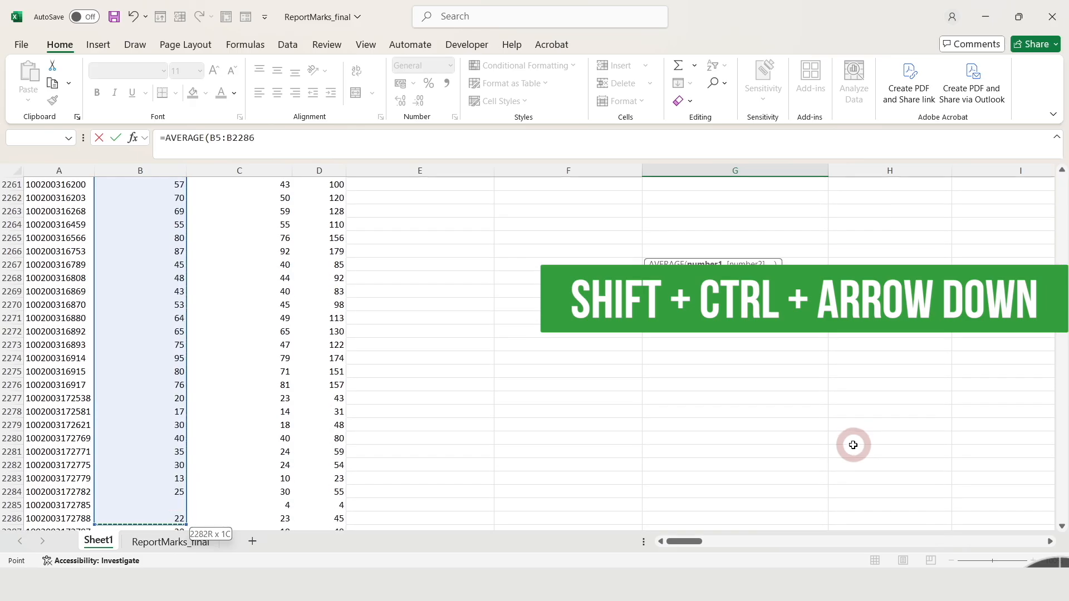
pyautogui.hotkey('ctrl', 'shift', 'Down')
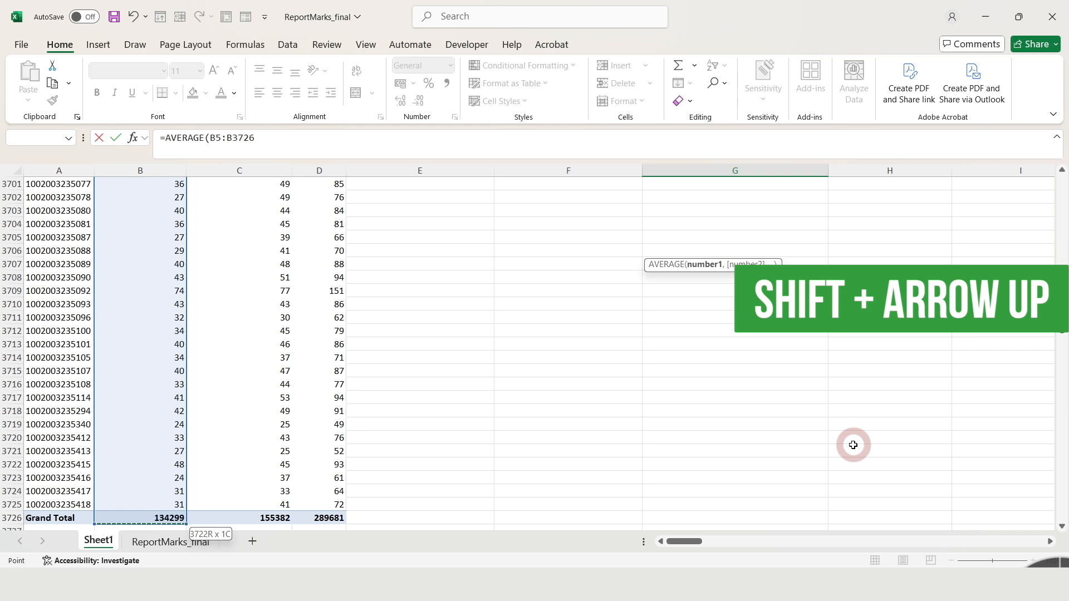
pyautogui.hotkey('shift', 'Up')
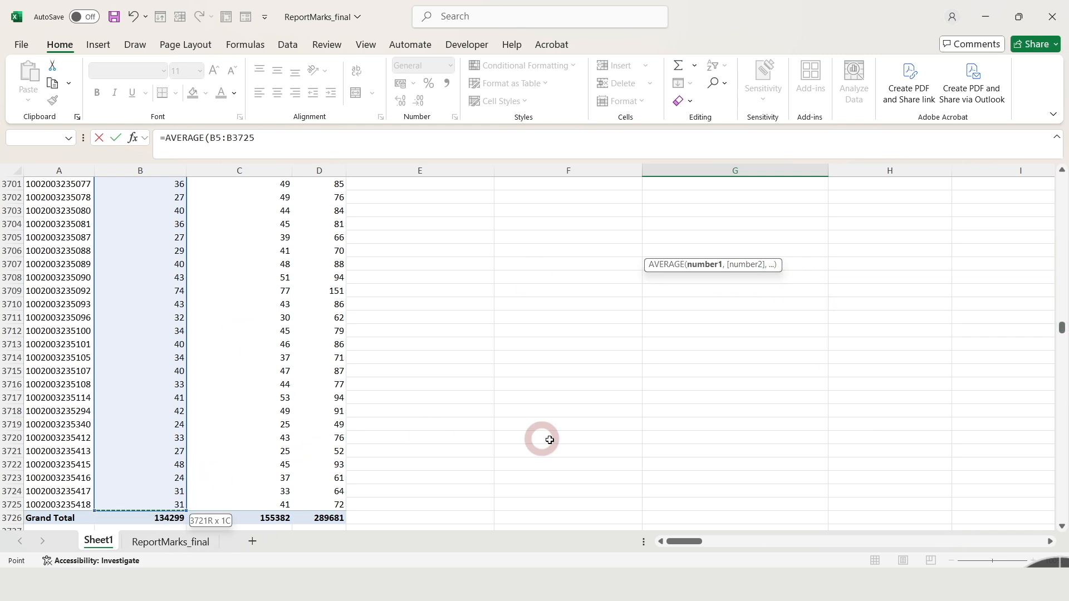
pyautogui.press('Return')
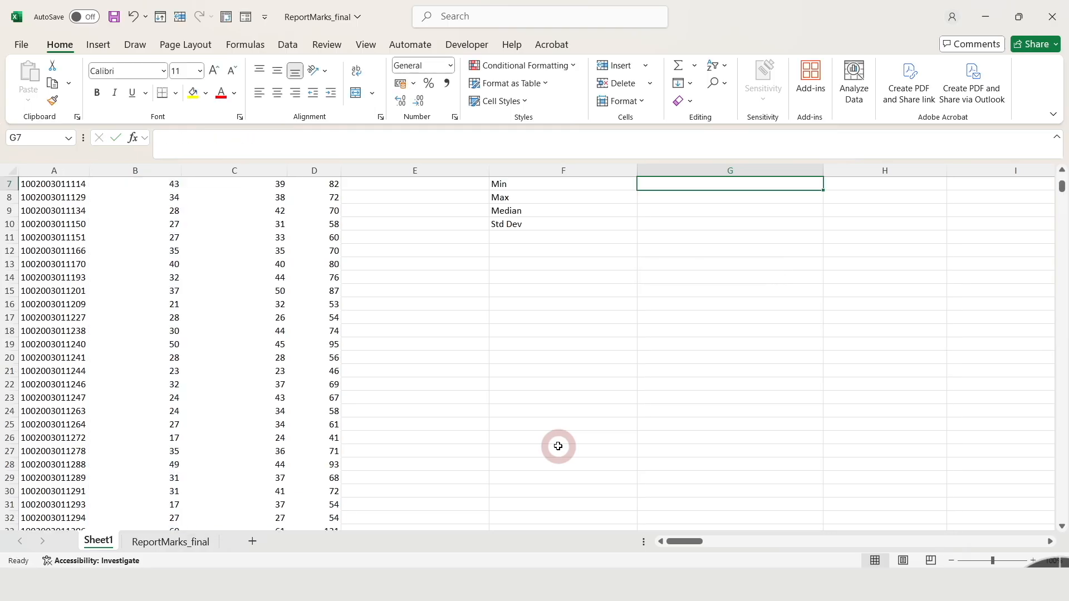
pyautogui.moveTo(1063, 195); pyautogui.dragTo(1062, 179)
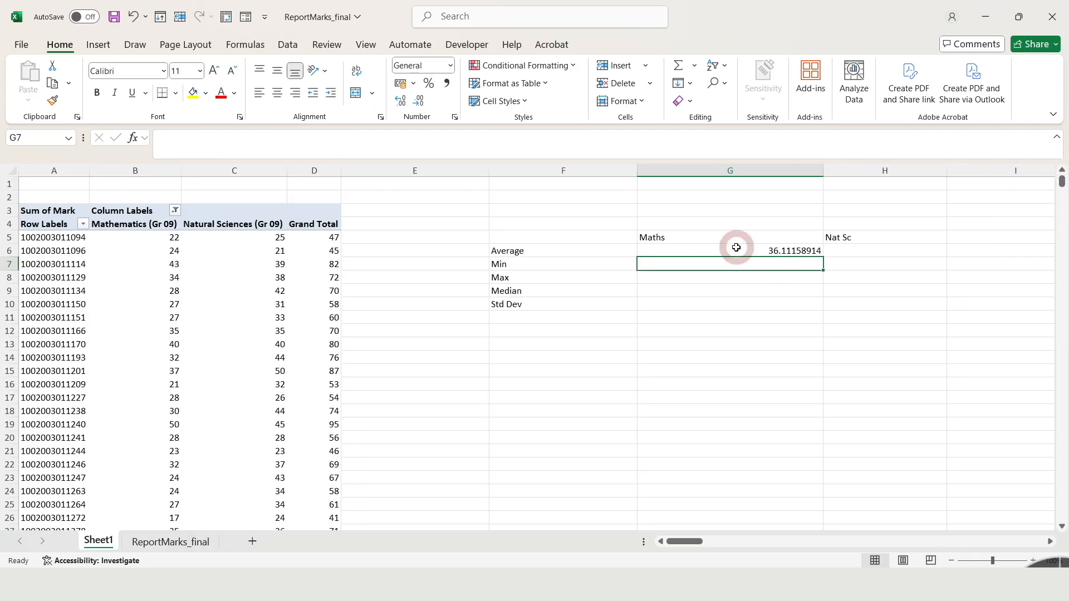
pyautogui.click(789, 251)
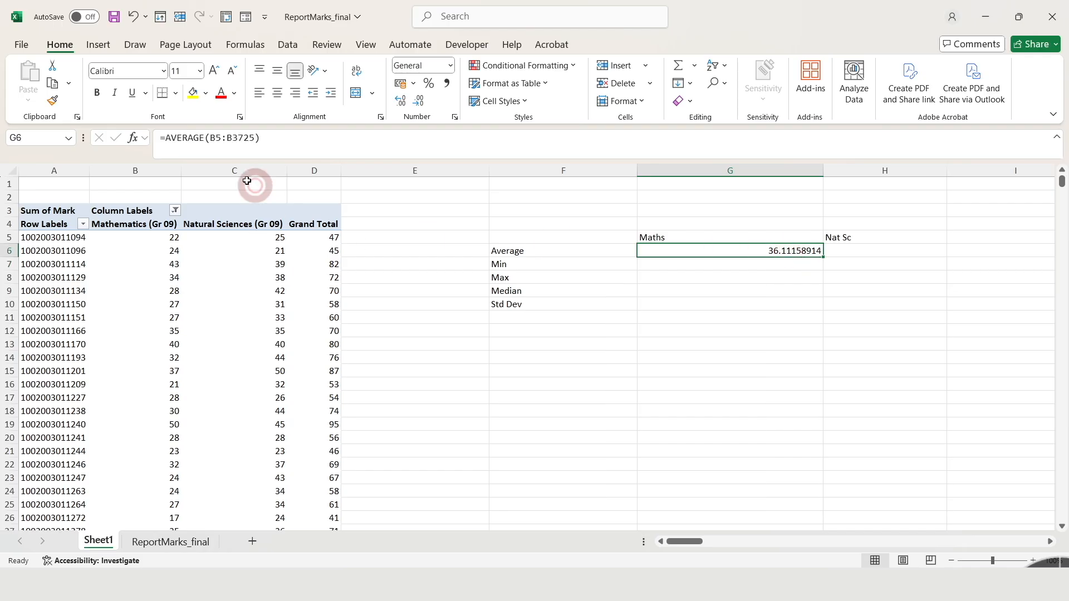
# Calculate the Maths minimum in G7 with the MIN function over the pivot table's Mathematics marks, starting at B5.
pyautogui.click(770, 282)
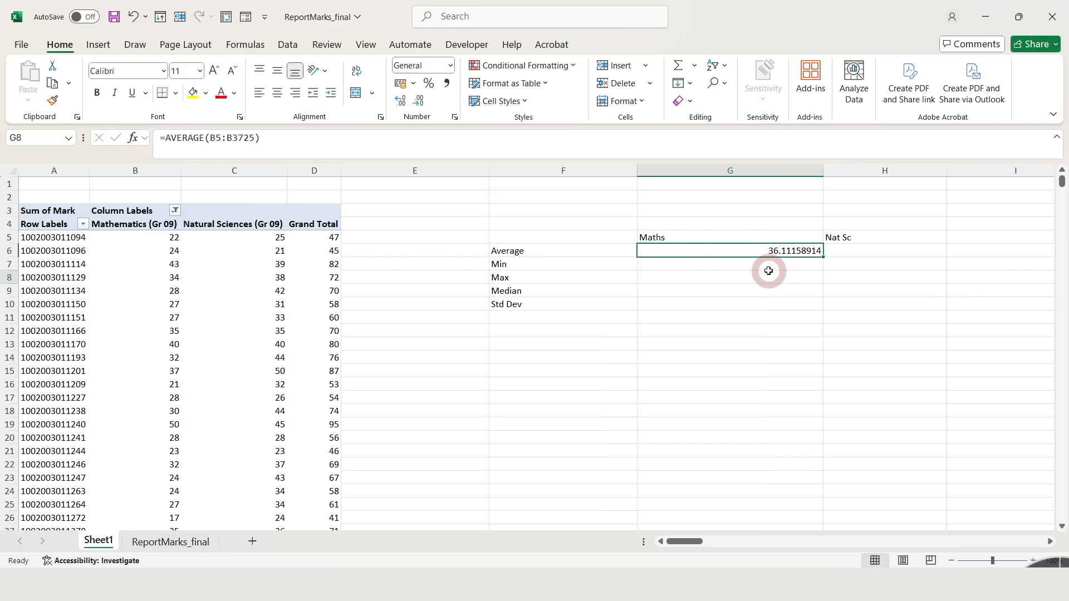
pyautogui.click(794, 264)
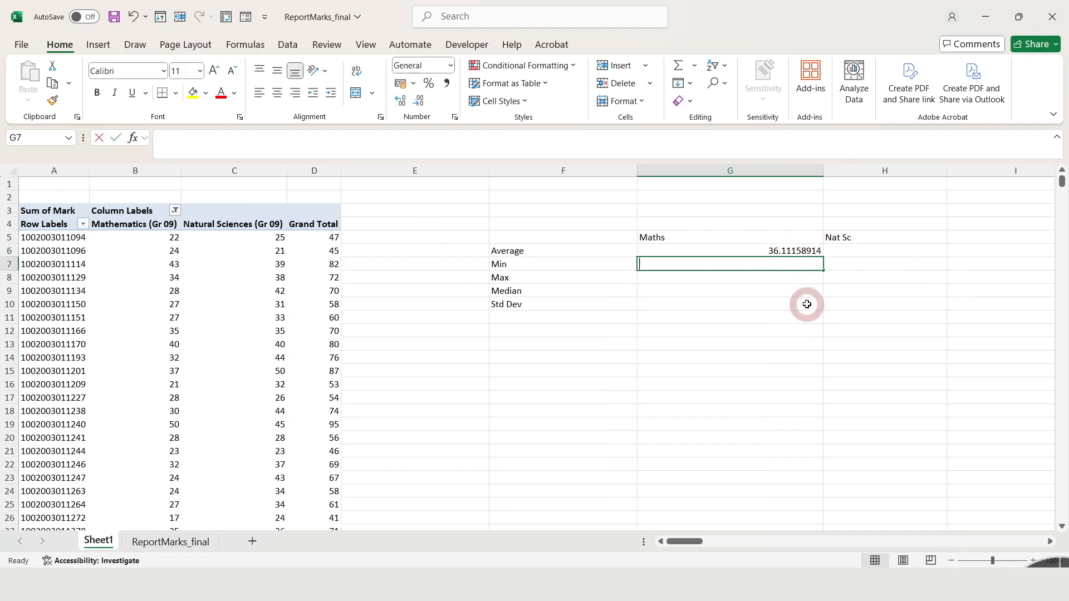
pyautogui.write('=min')
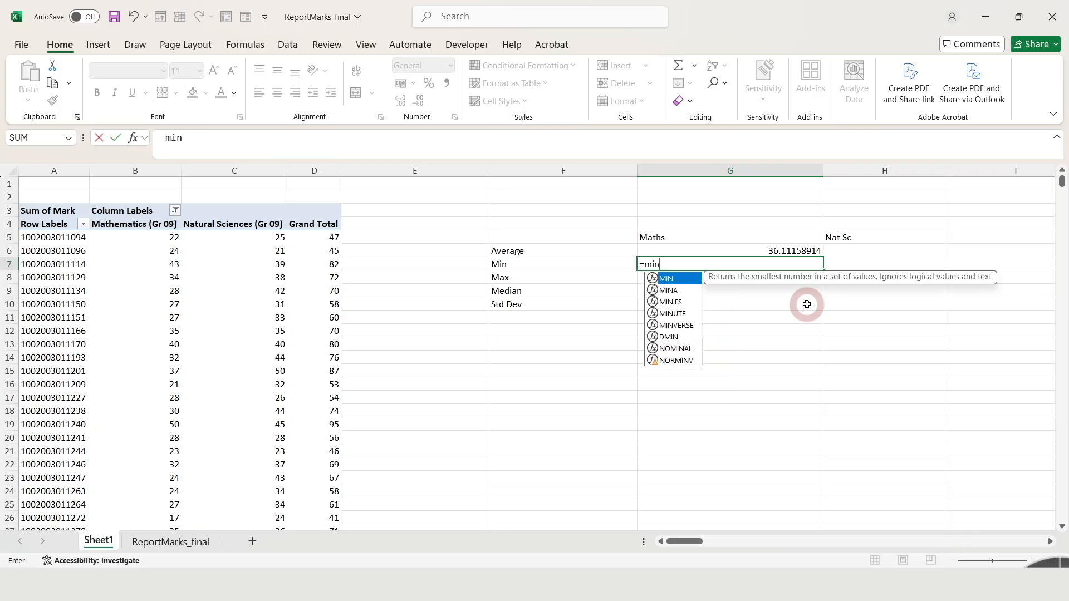
pyautogui.press('Tab')
pyautogui.click(147, 240)
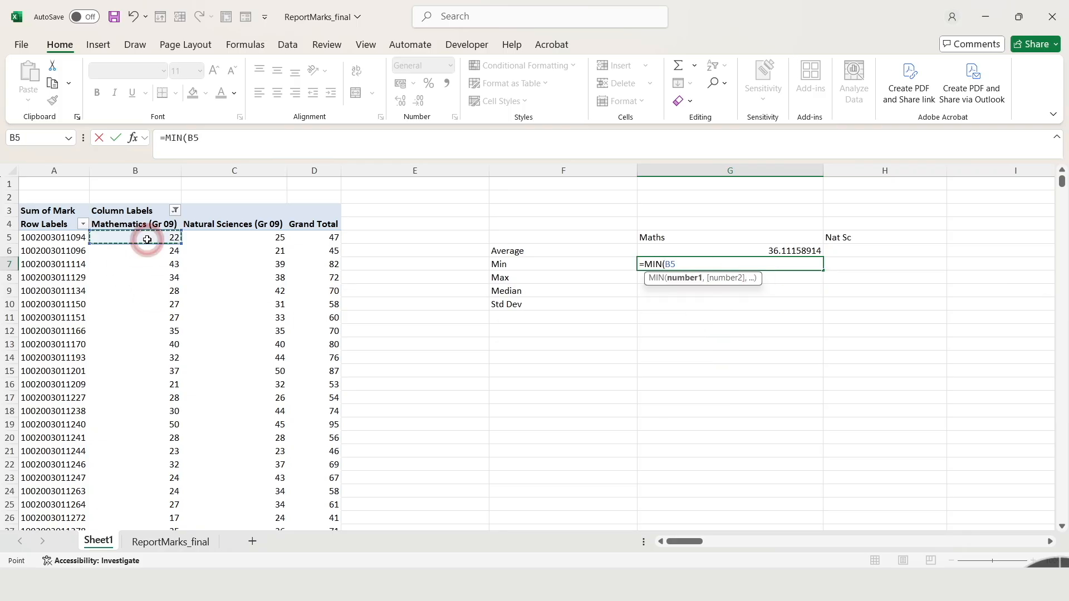
pyautogui.hotkey('ctrl', 'shift', 'Down')
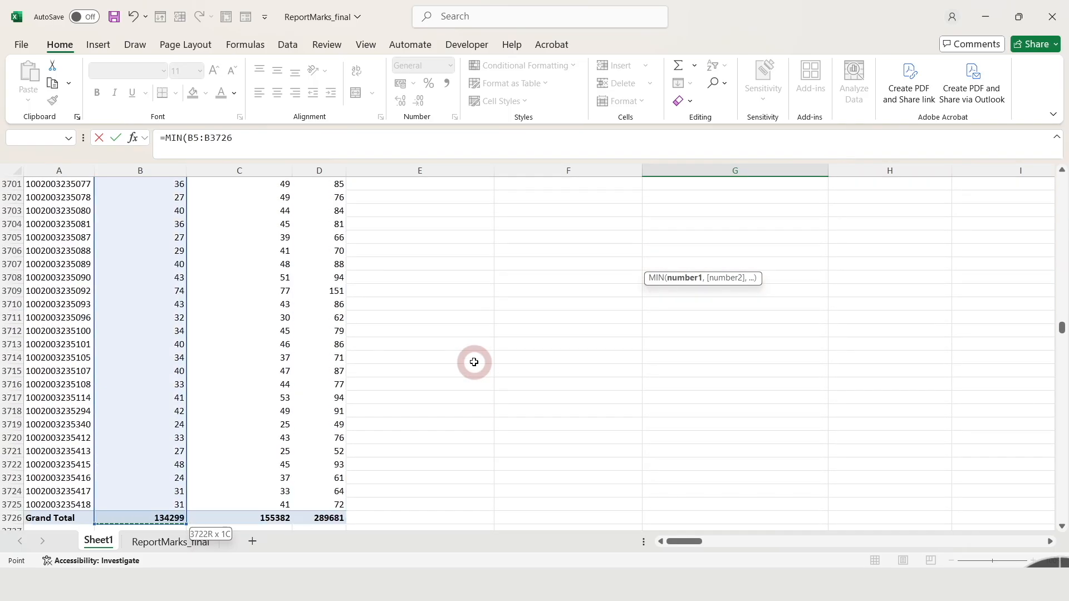
pyautogui.press('Return')
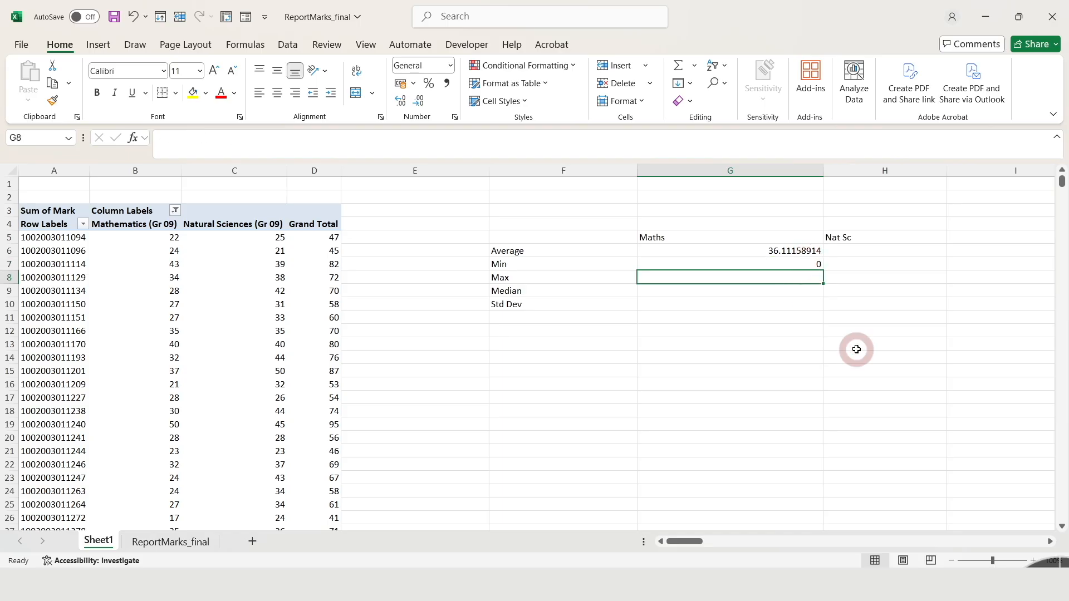
# Calculate the Maths maximum in G8 with MAX over B5:B3725, leaving out the Grand Total row.
pyautogui.write('=max')
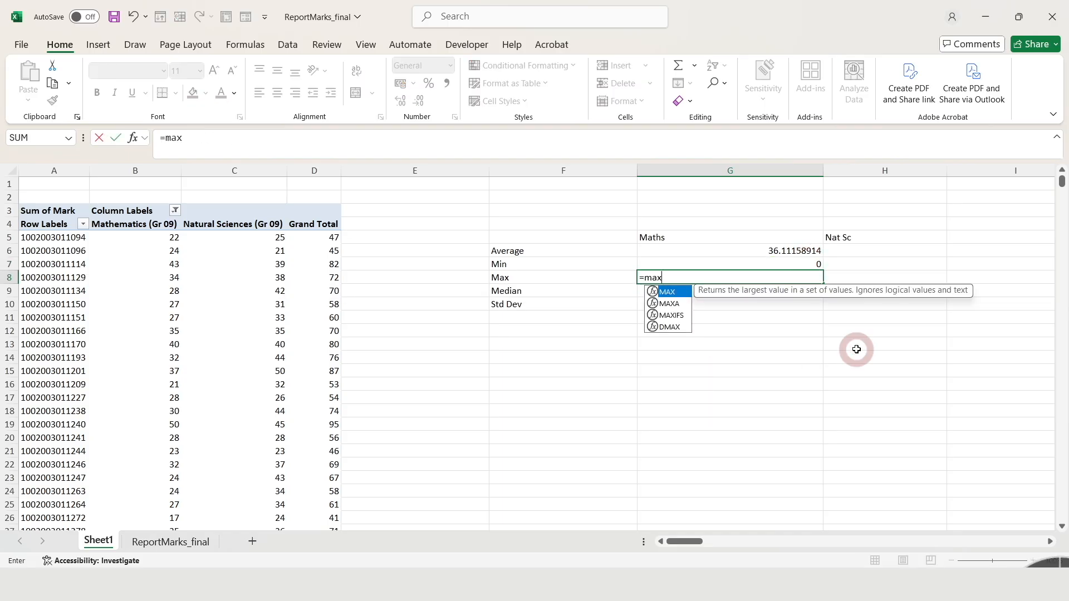
pyautogui.press('Tab')
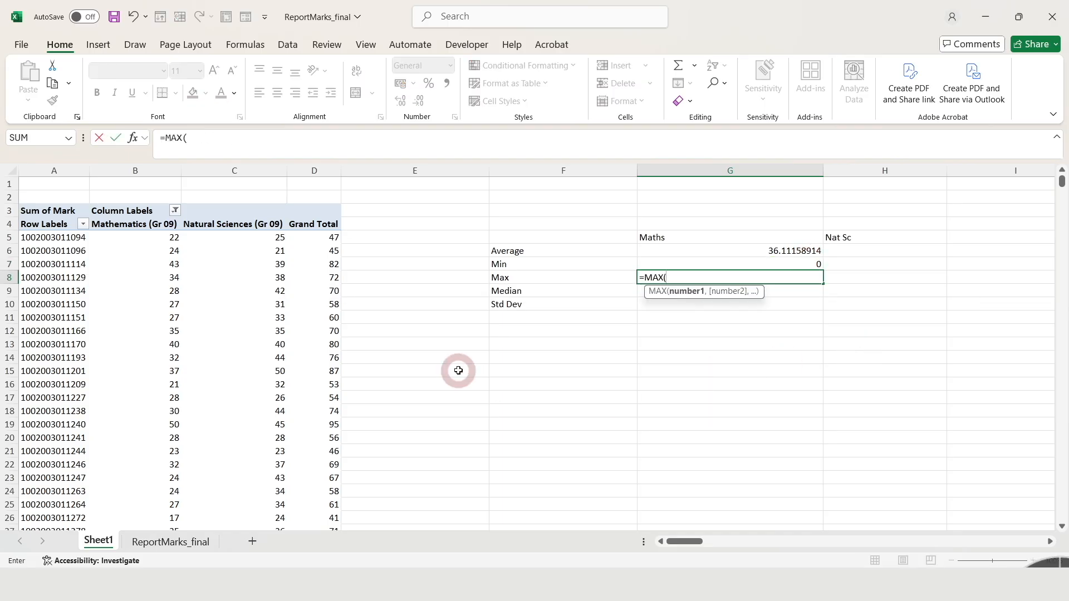
pyautogui.click(143, 250)
pyautogui.click(162, 236)
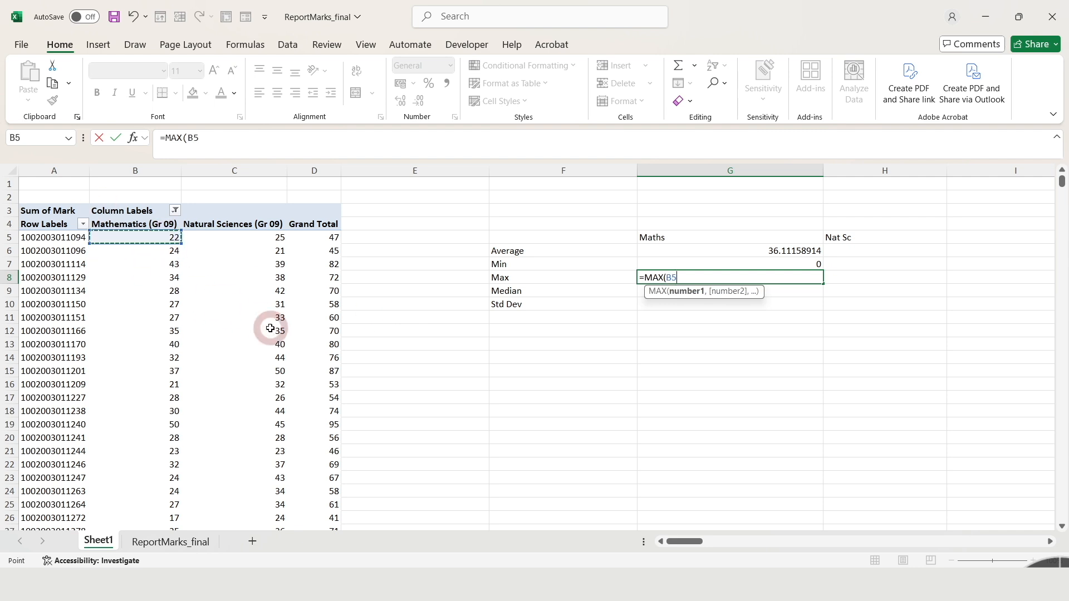
pyautogui.hotkey('ctrl', 'shift', 'Down')
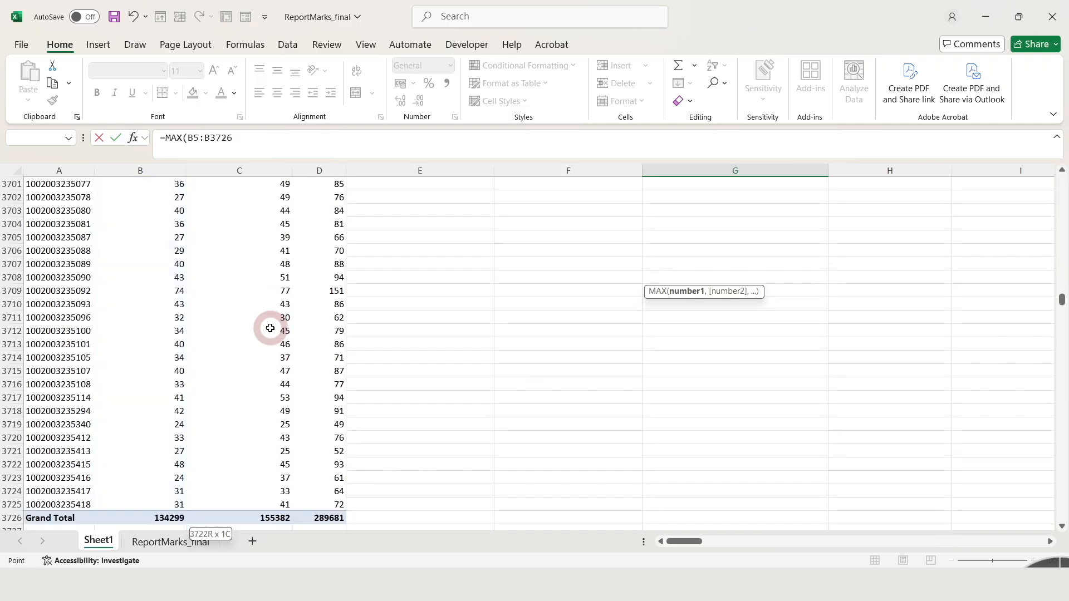
pyautogui.hotkey('shift', 'Up')
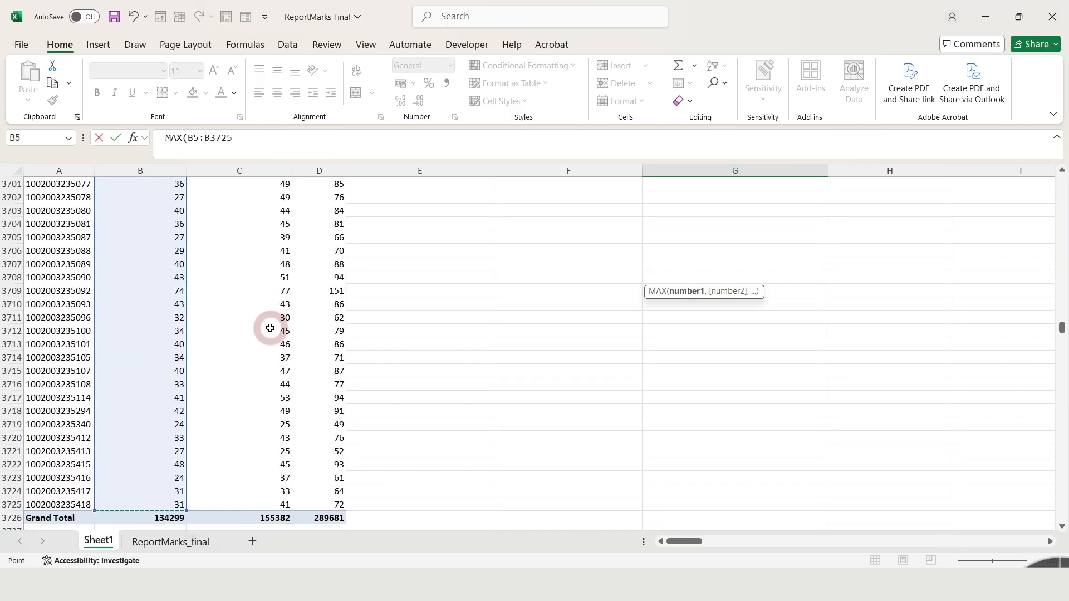
pyautogui.press('Return')
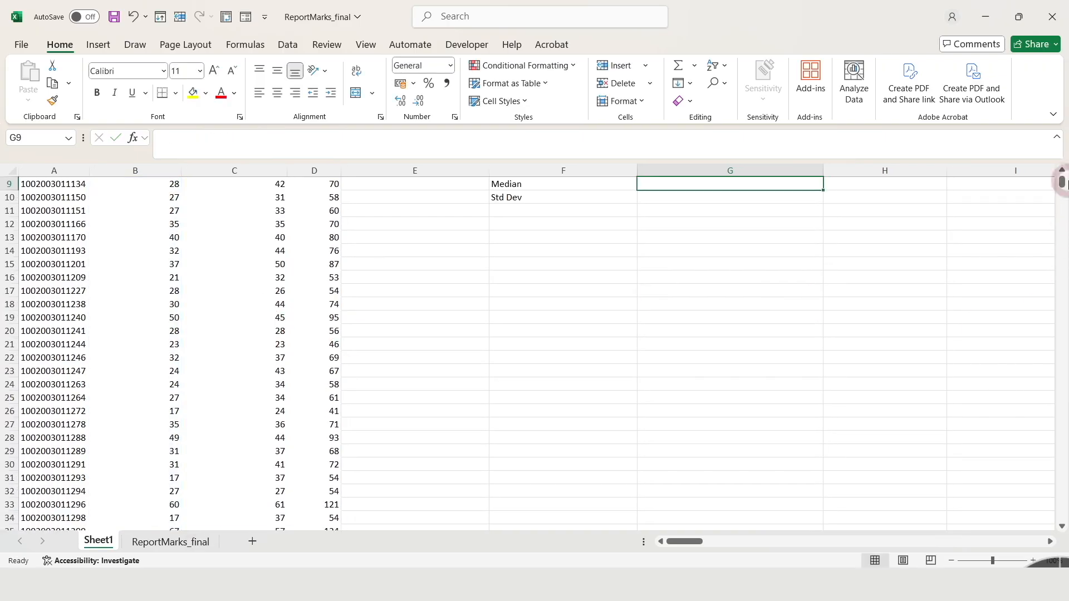
# Calculate the Maths median in G9 with MEDIAN over B5:B3725, leaving out the Grand Total row.
pyautogui.moveTo(1062, 189); pyautogui.dragTo(1062, 179)
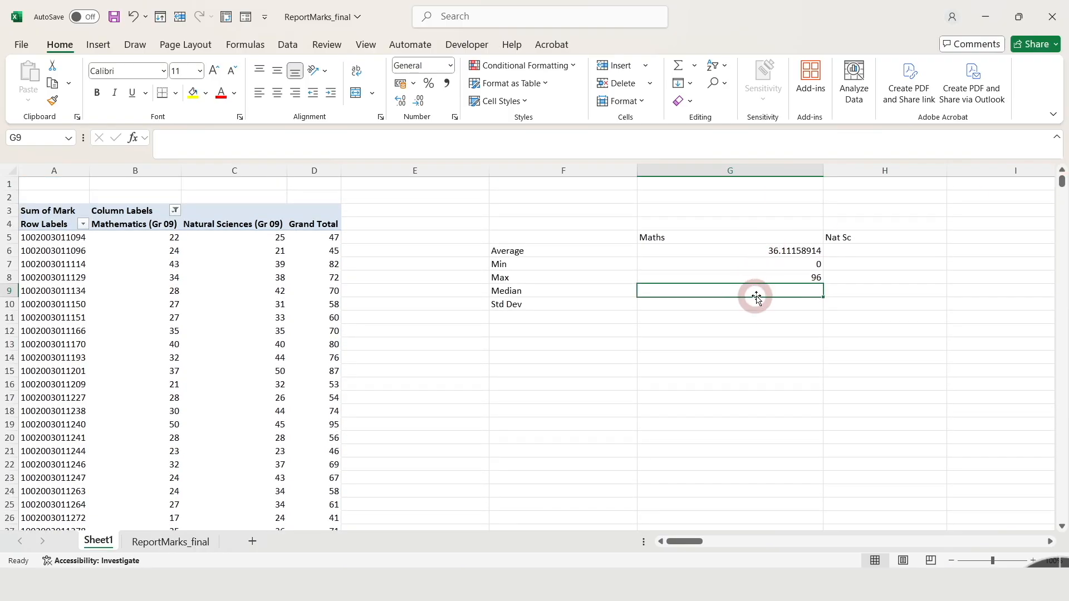
pyautogui.write('=me')
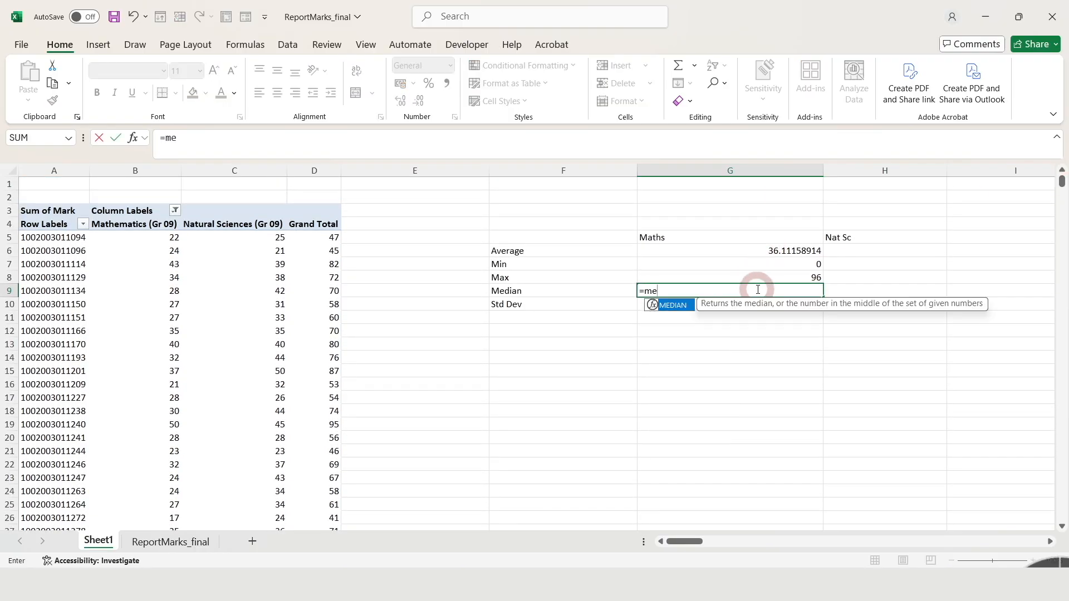
pyautogui.press('Tab')
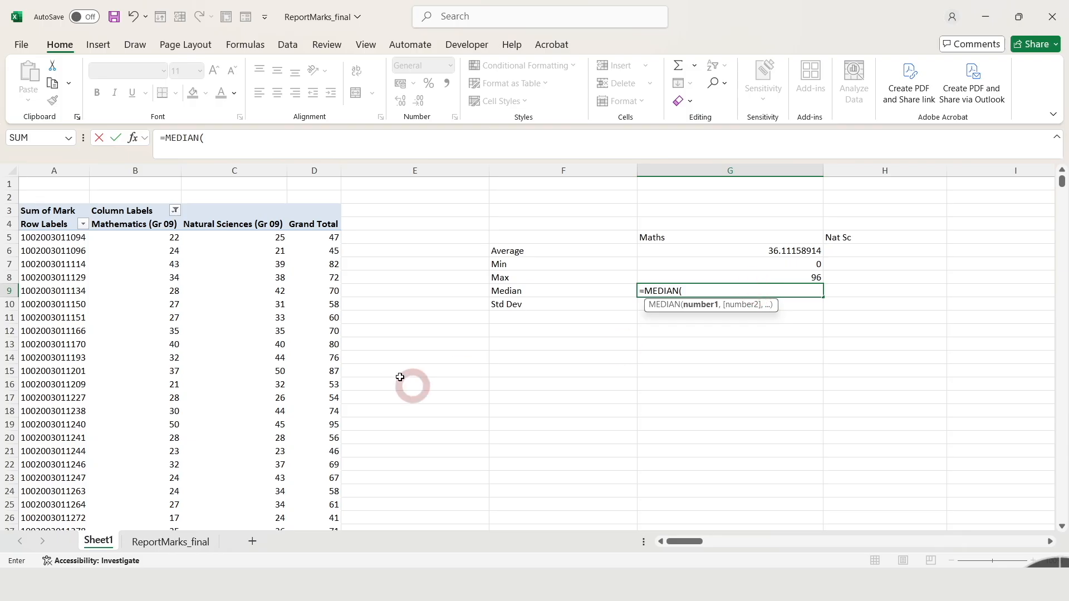
pyautogui.click(176, 236)
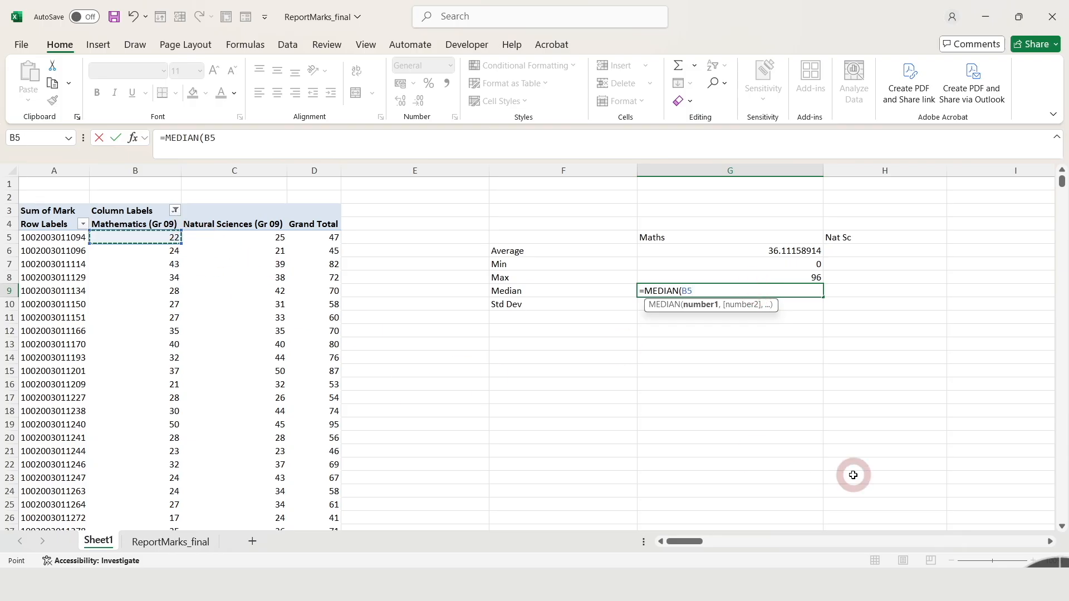
pyautogui.hotkey('ctrl', 'shift', 'Down')
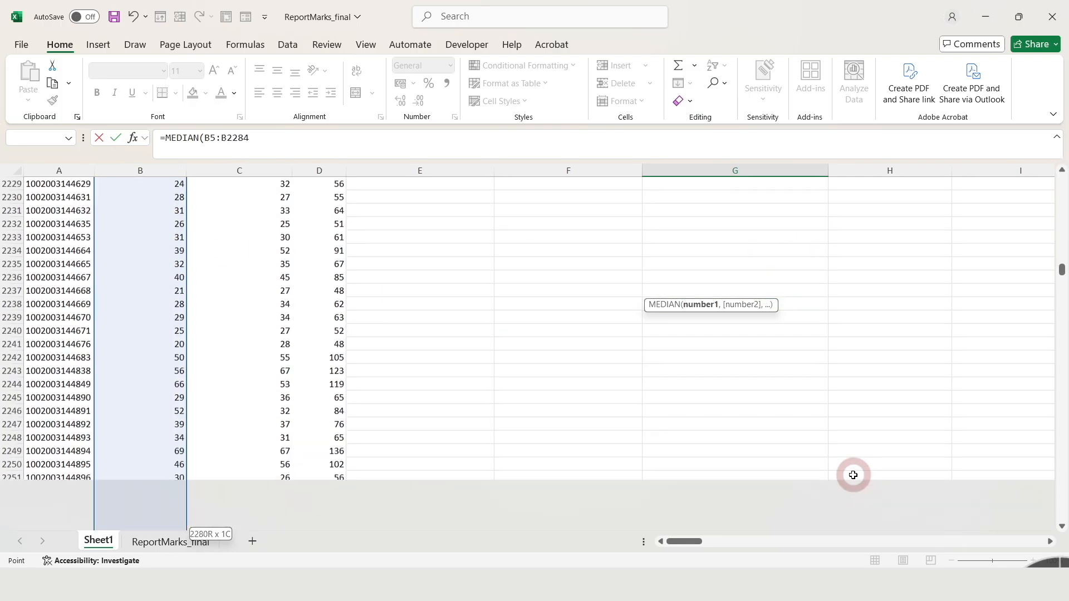
pyautogui.hotkey('ctrl', 'shift', 'Down')
pyautogui.hotkey('shift', 'Up')
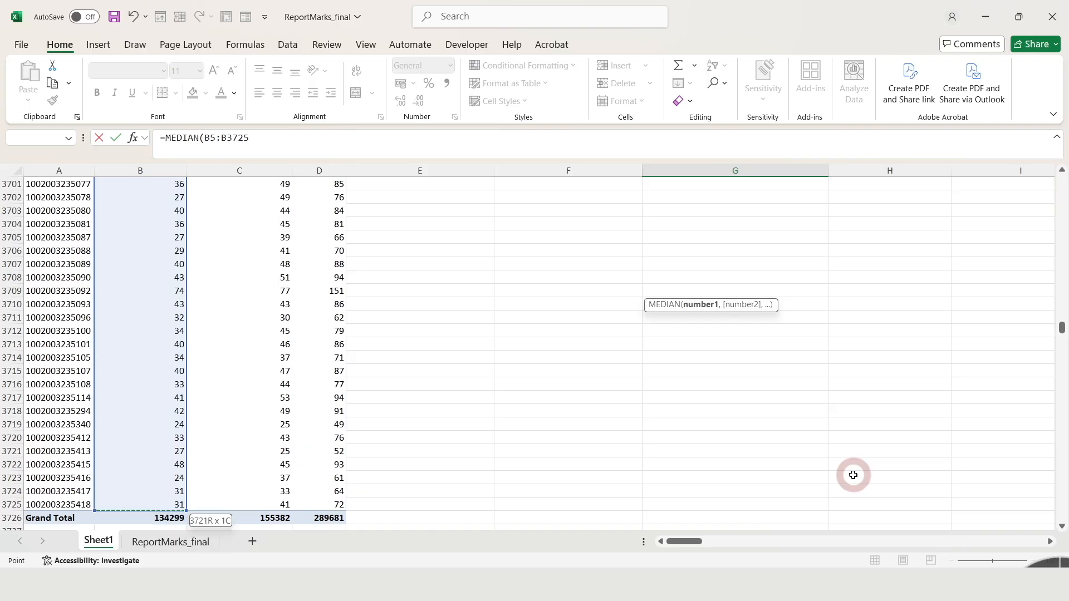
pyautogui.press('Return')
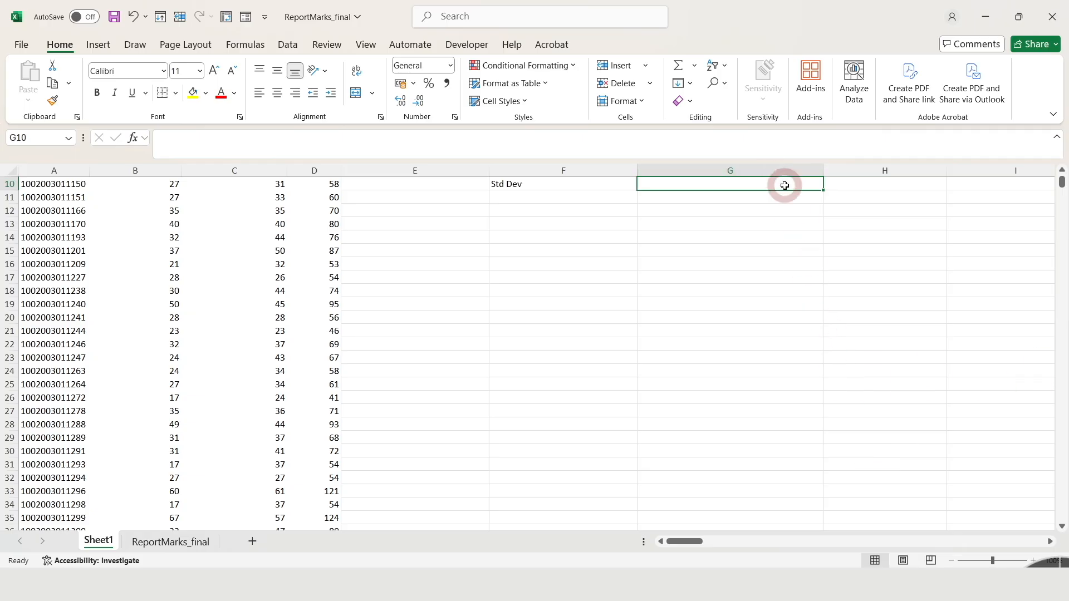
# Calculate the Maths standard deviation in G10 with STDEV over B5:B3725, leaving out the Grand Total row.
pyautogui.write('=s')
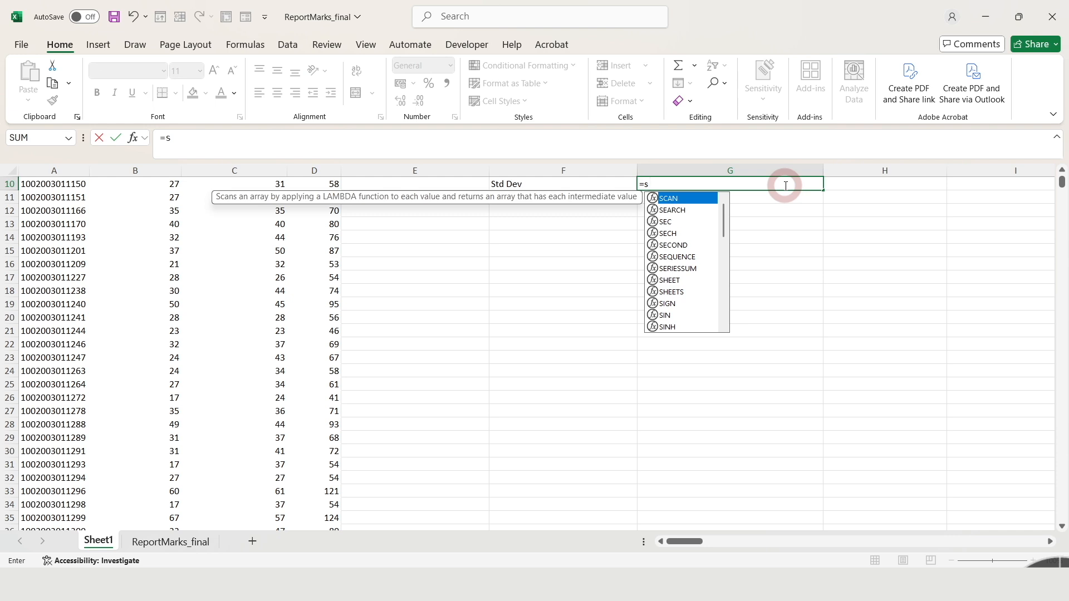
pyautogui.write('t')
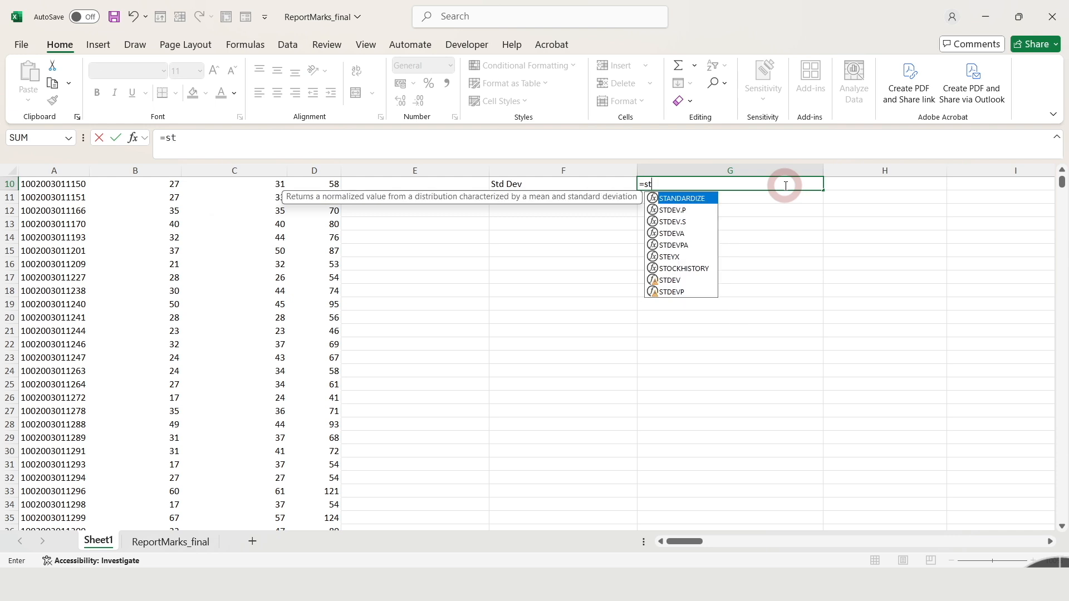
pyautogui.click(682, 283)
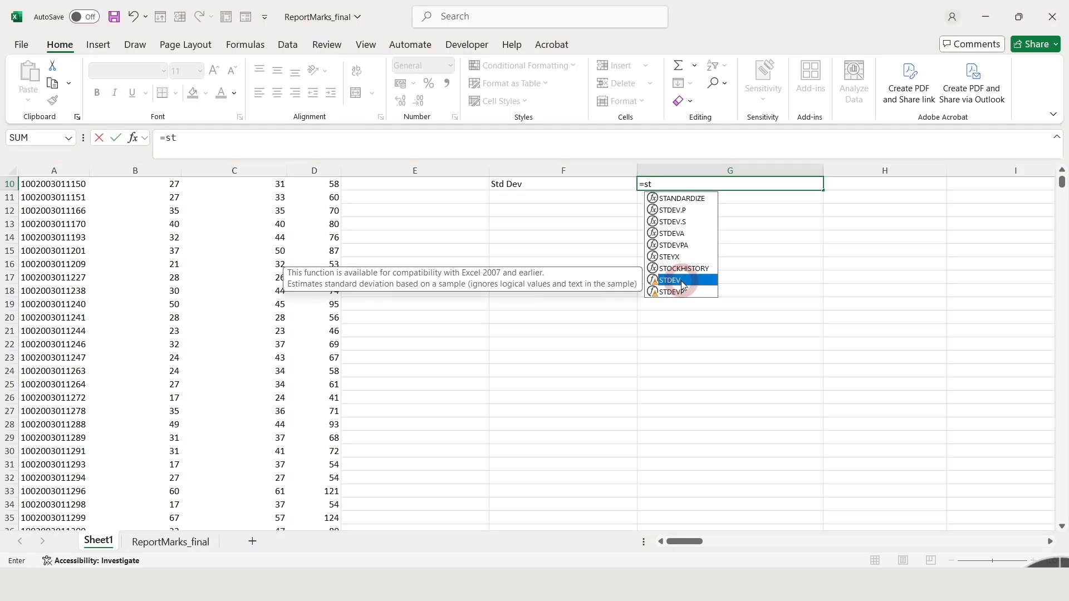
pyautogui.doubleClick(681, 280)
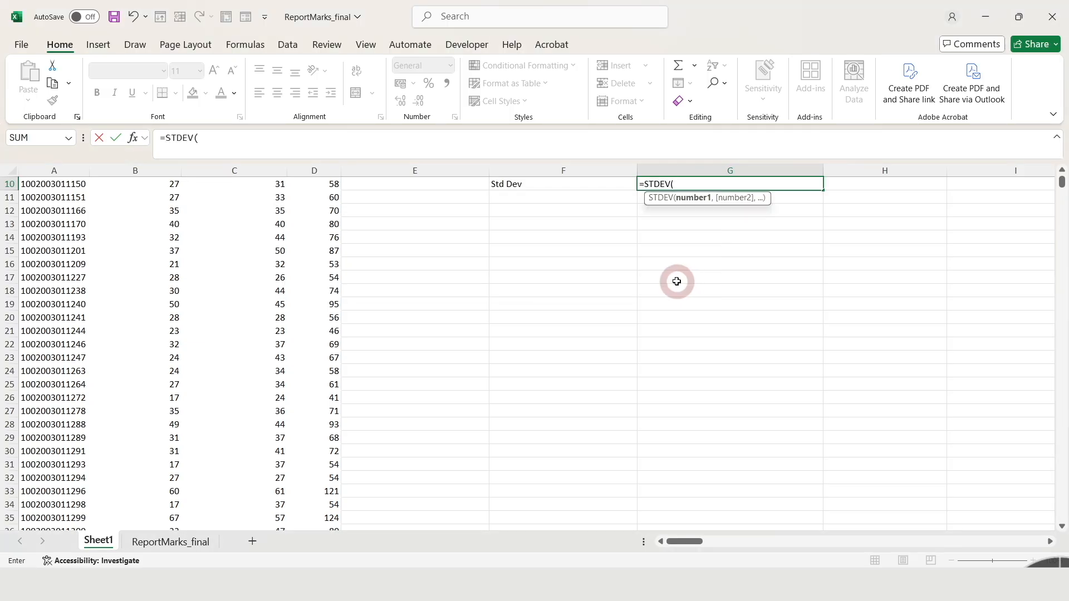
pyautogui.moveTo(1061, 183); pyautogui.dragTo(1061, 174)
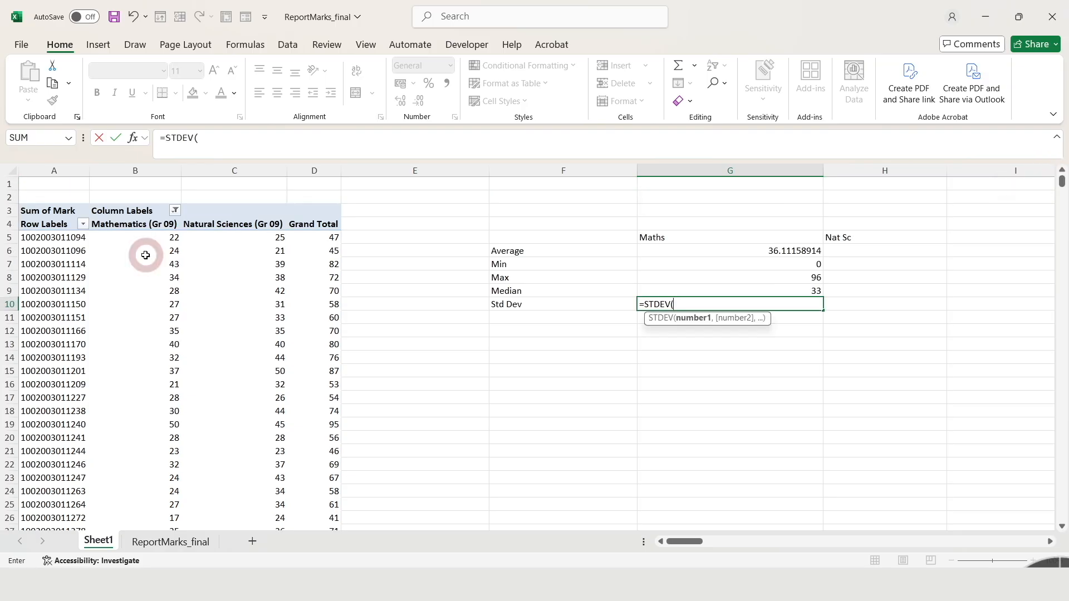
pyautogui.click(161, 238)
pyautogui.hotkey('ctrl', 'shift', 'Down')
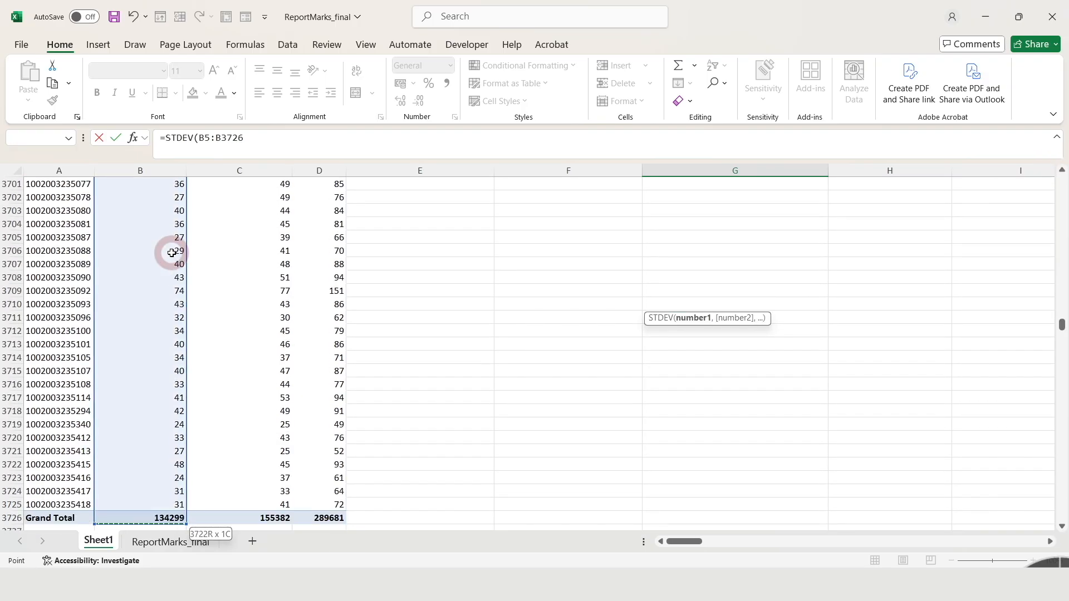
pyautogui.hotkey('shift', 'Up')
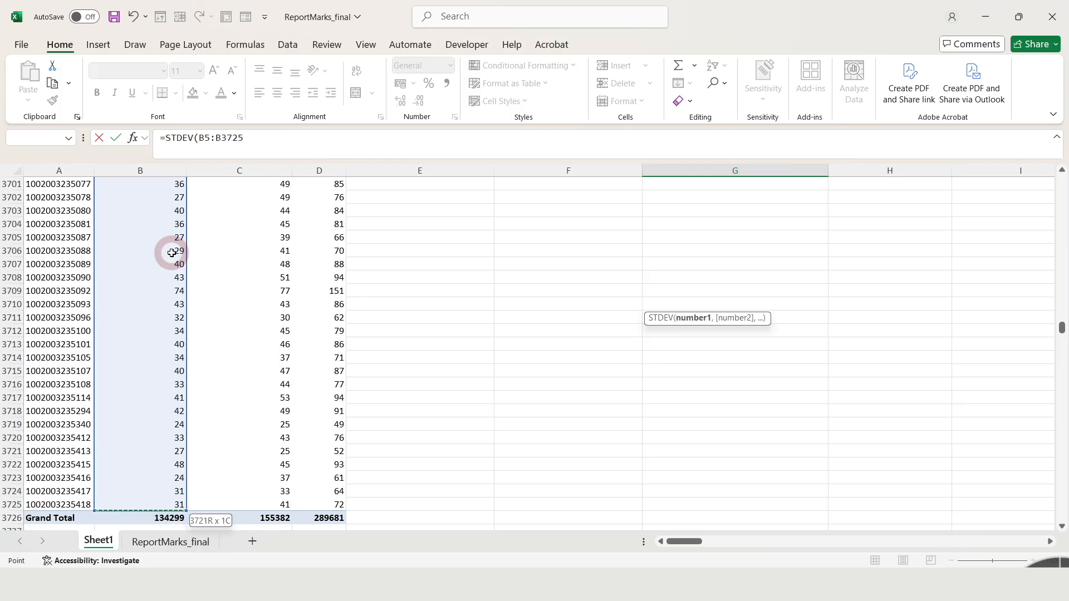
pyautogui.press('Return')
pyautogui.scroll(4, 1057, 178)
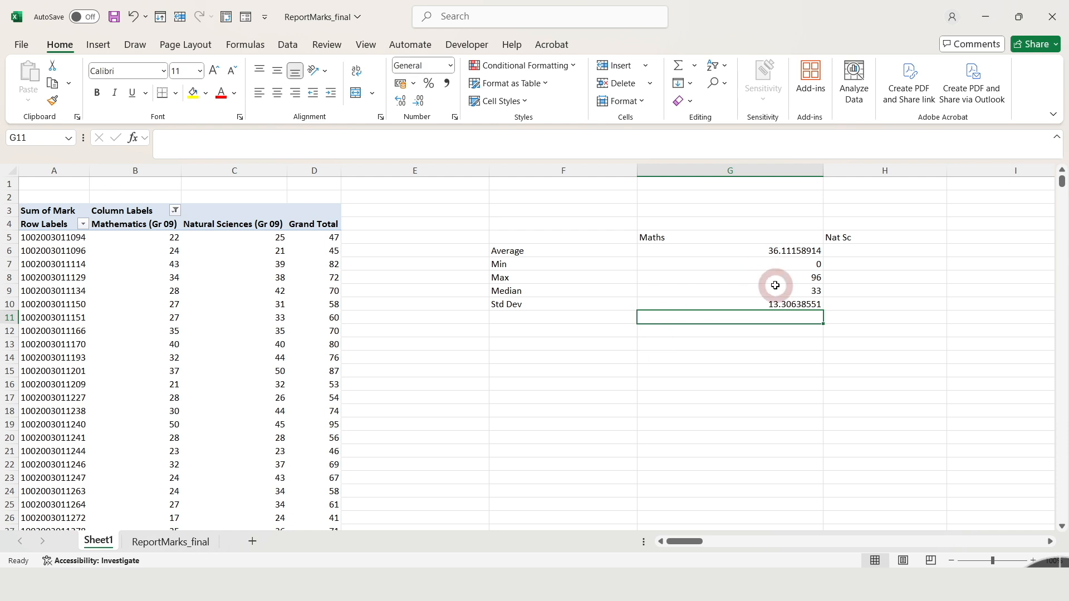
# Copy the Maths formulas in G6:G10 across to the Nat Sc column H and check the formula in H8.
pyautogui.moveTo(784, 254); pyautogui.dragTo(941, 310)
pyautogui.click(926, 278)
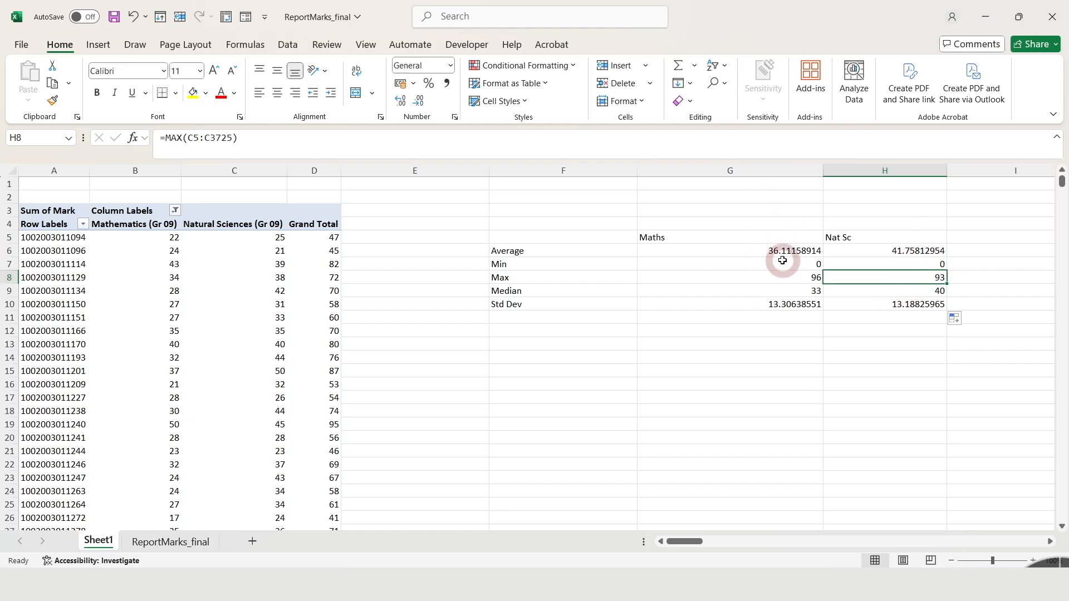
# Apply All Borders to the statistics table F5:H10 and narrow the Maths column G.
pyautogui.moveTo(604, 241); pyautogui.dragTo(876, 306)
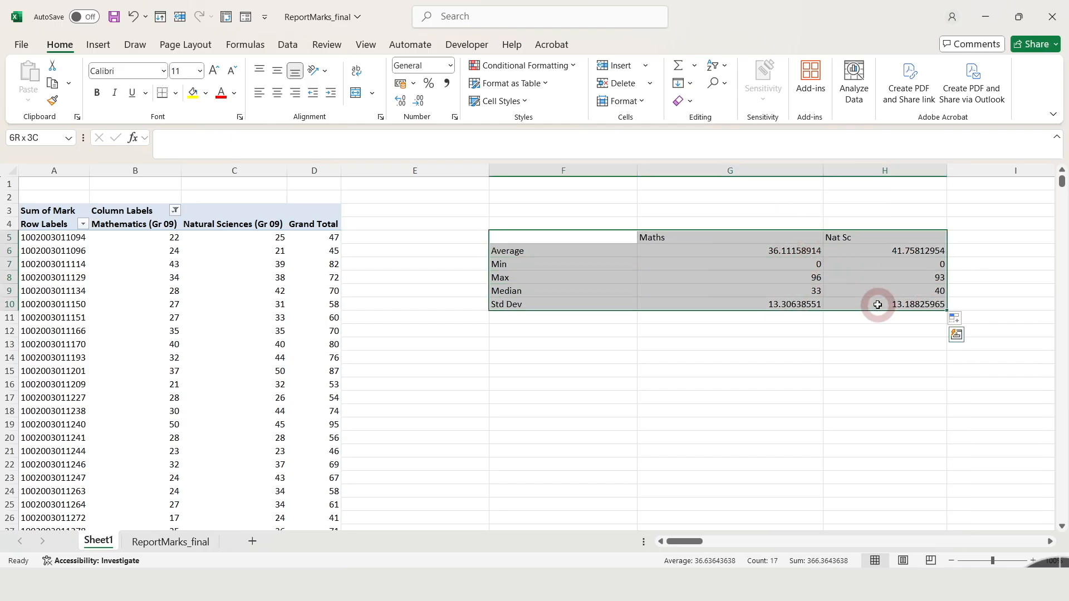
pyautogui.click(176, 93)
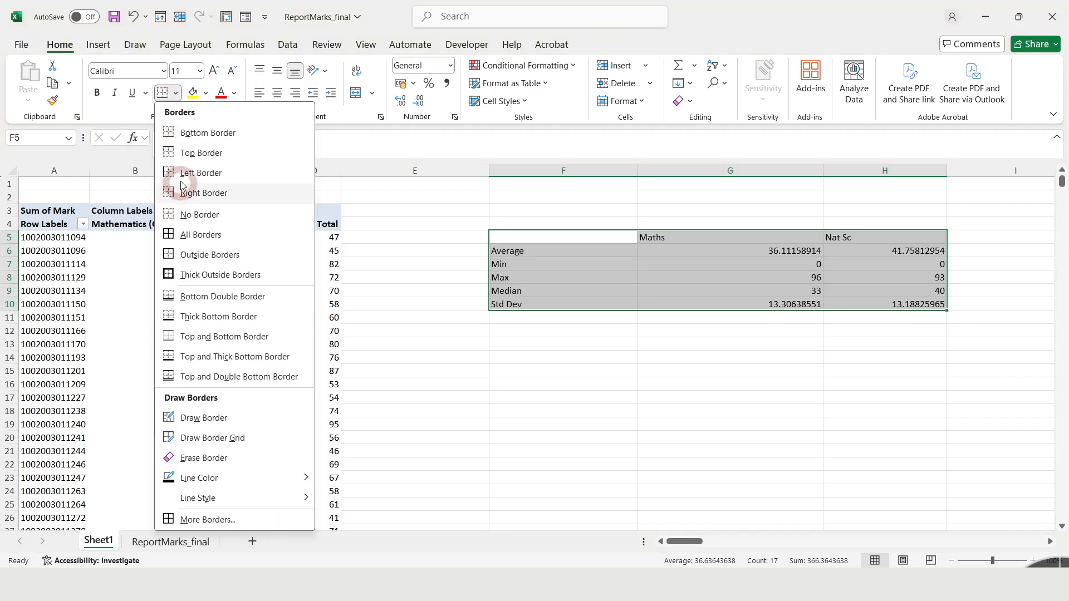
pyautogui.click(168, 234)
pyautogui.click(747, 287)
pyautogui.click(684, 243)
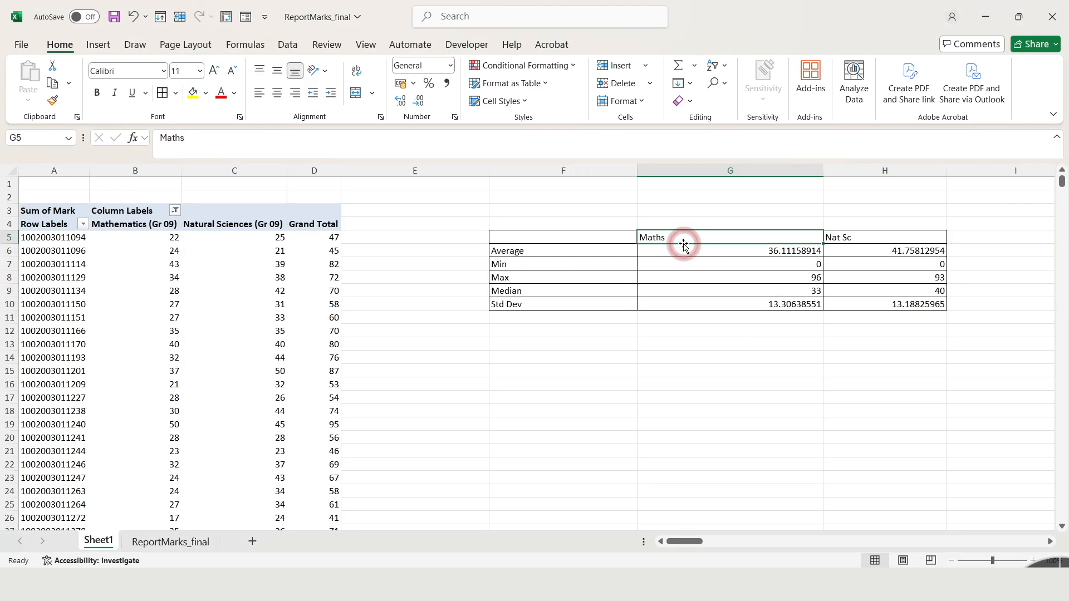
pyautogui.moveTo(823, 172); pyautogui.dragTo(715, 220)
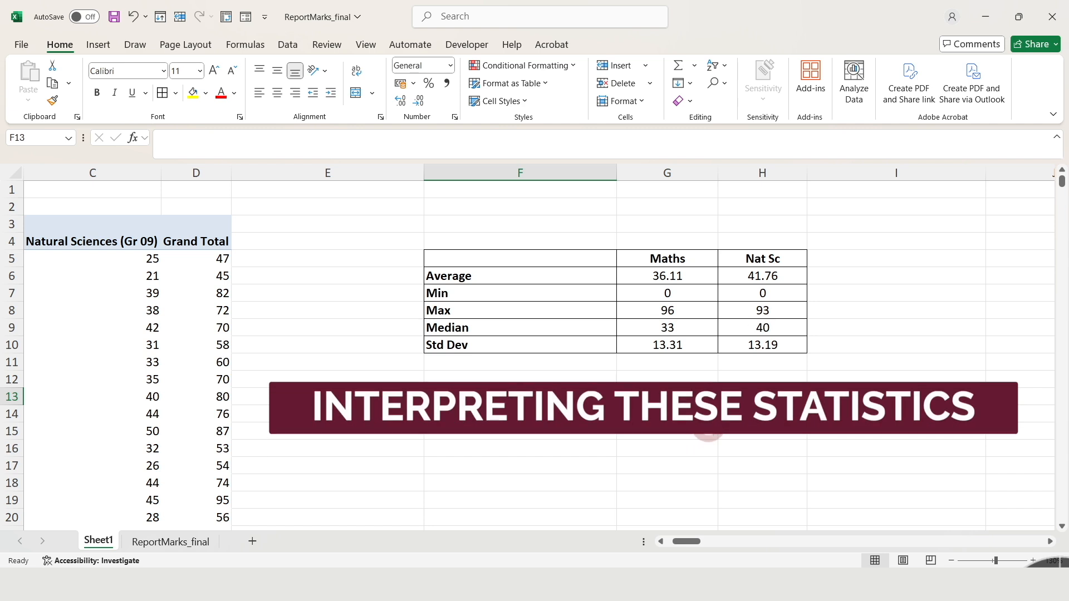
# Compare the average, minimum and maximum marks of Maths and Nat Sc in the statistics table.
pyautogui.moveTo(668, 259); pyautogui.dragTo(769, 259)
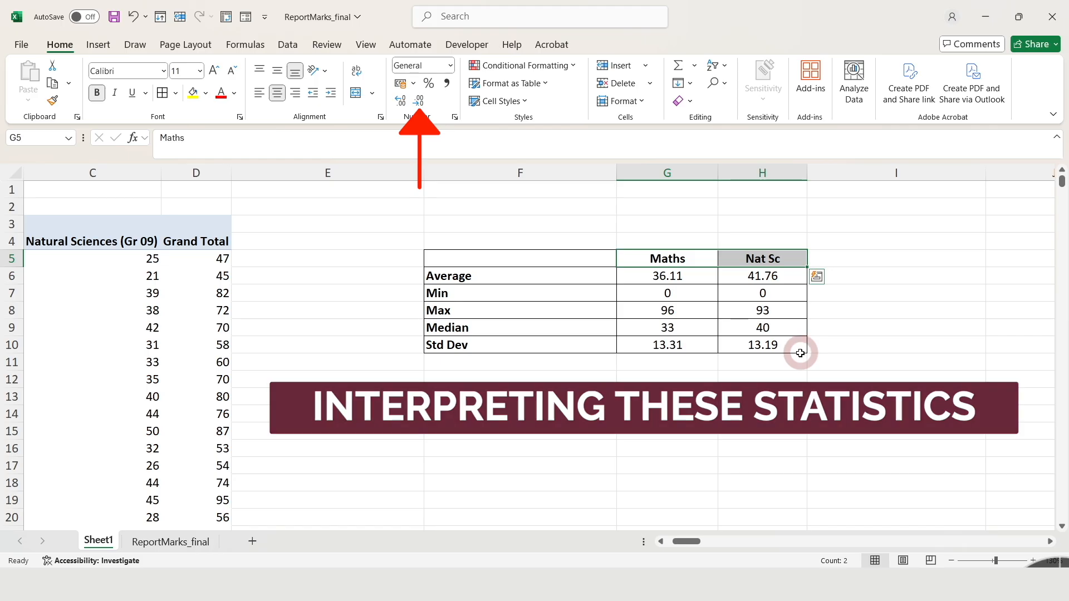
pyautogui.click(778, 383)
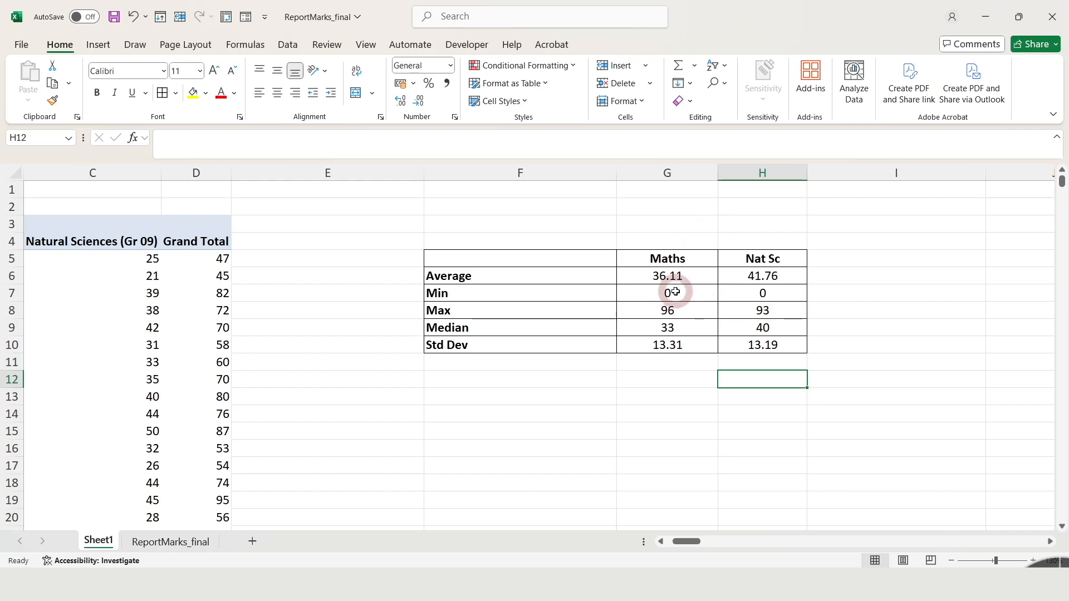
pyautogui.click(773, 277)
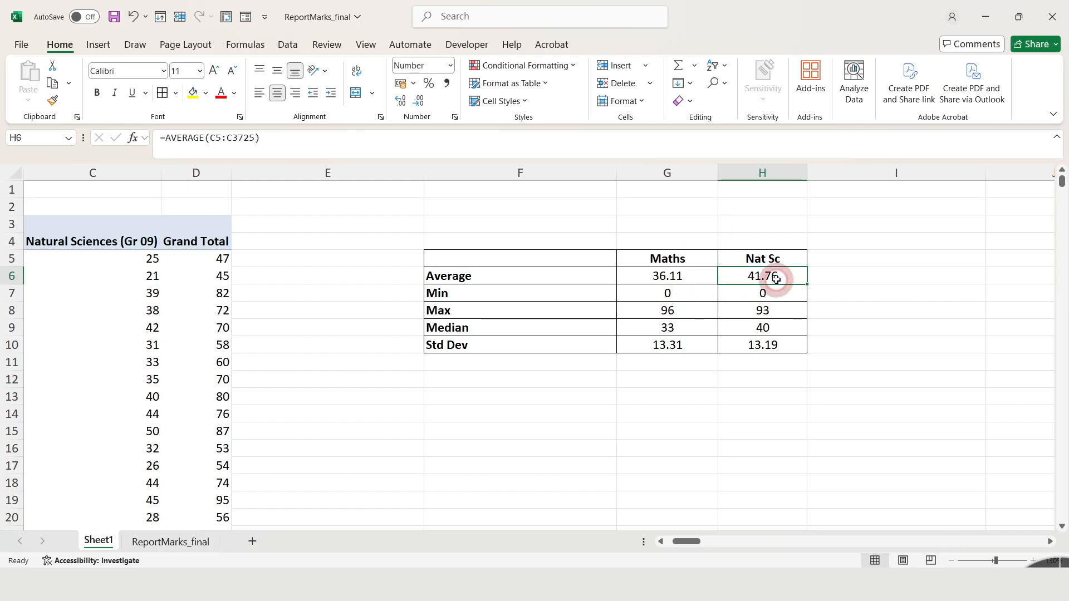
pyautogui.click(691, 277)
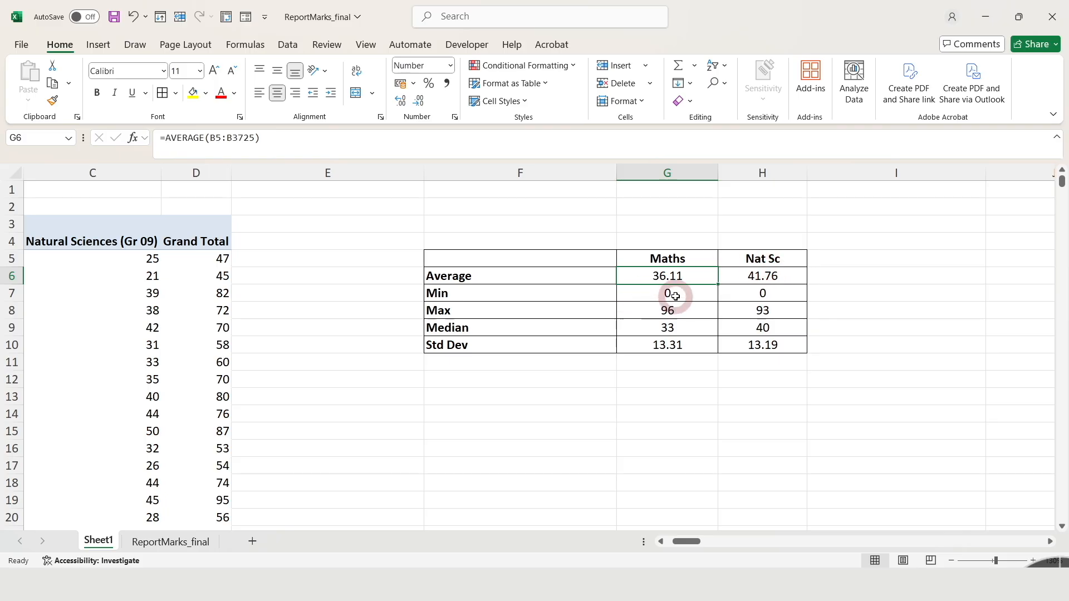
pyautogui.click(690, 297)
pyautogui.moveTo(691, 296); pyautogui.dragTo(746, 295)
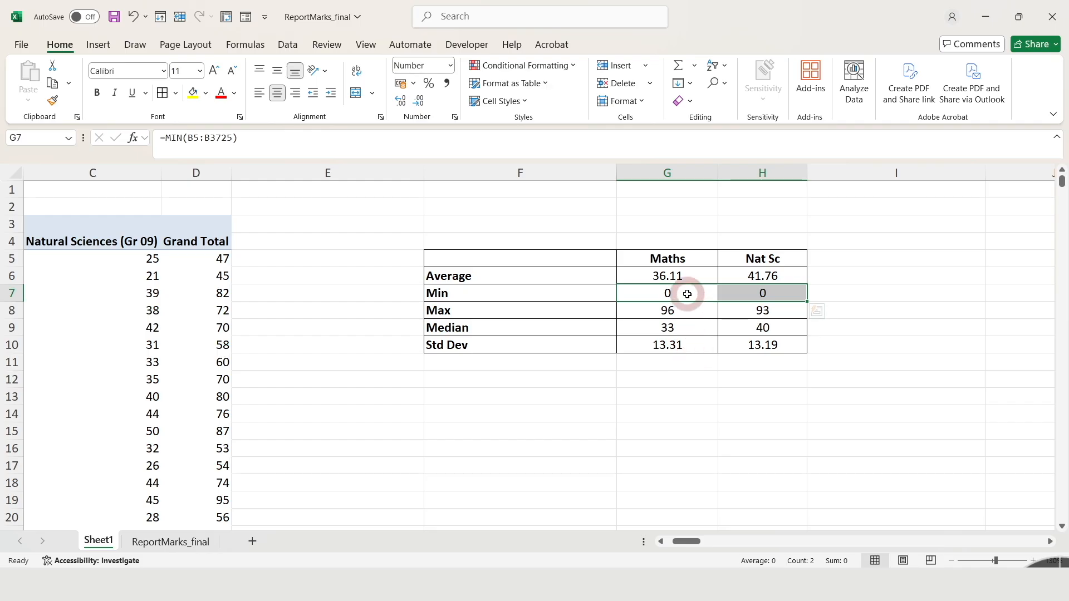
pyautogui.click(693, 310)
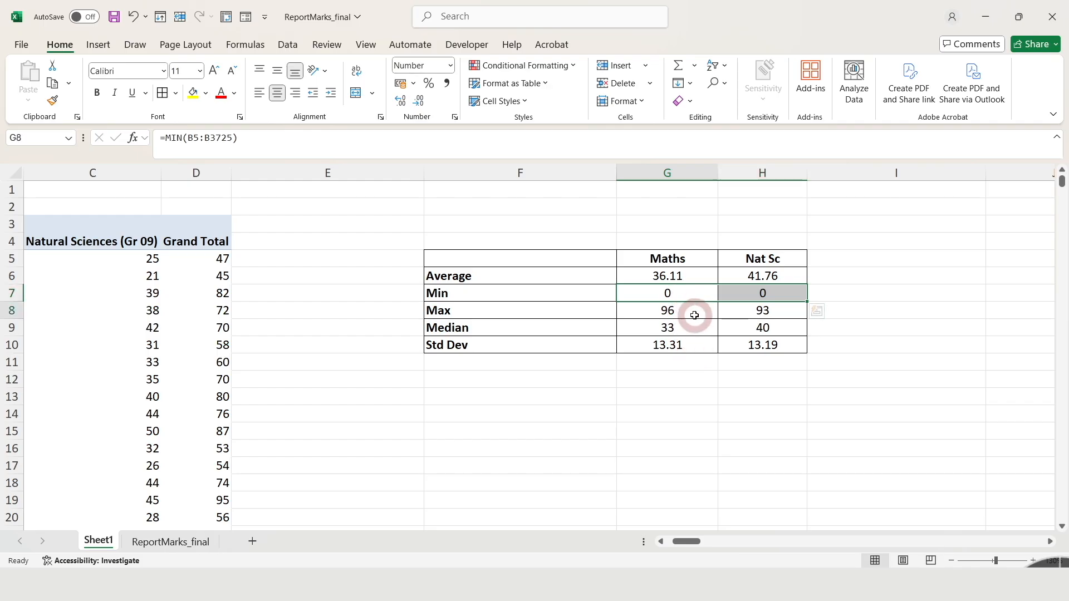
pyautogui.click(777, 309)
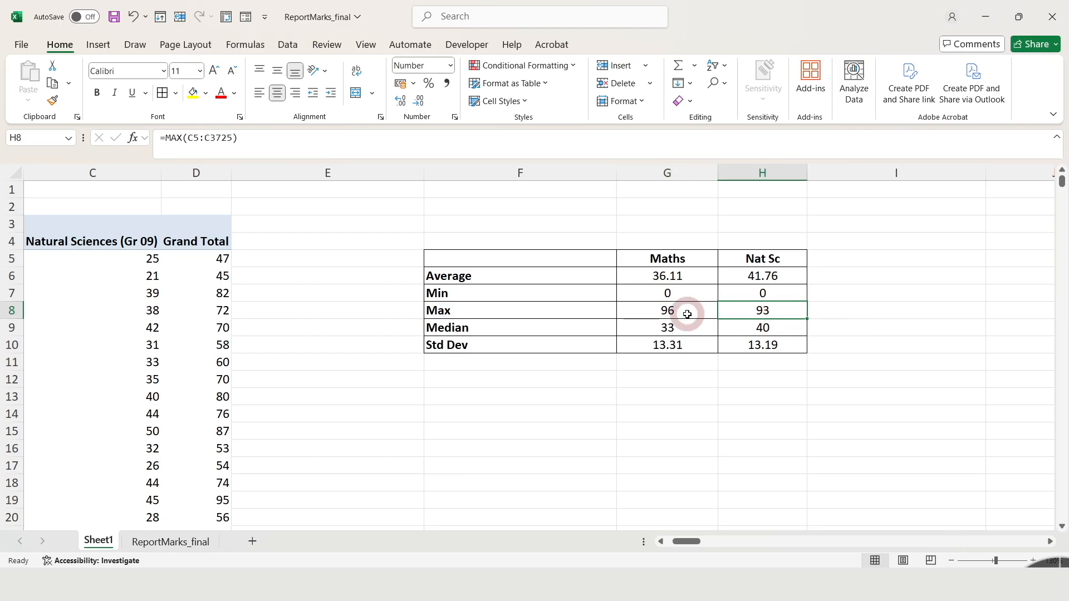
# Examine the medians and standard deviations of both subjects in relation to their average and maximum marks.
pyautogui.click(691, 280)
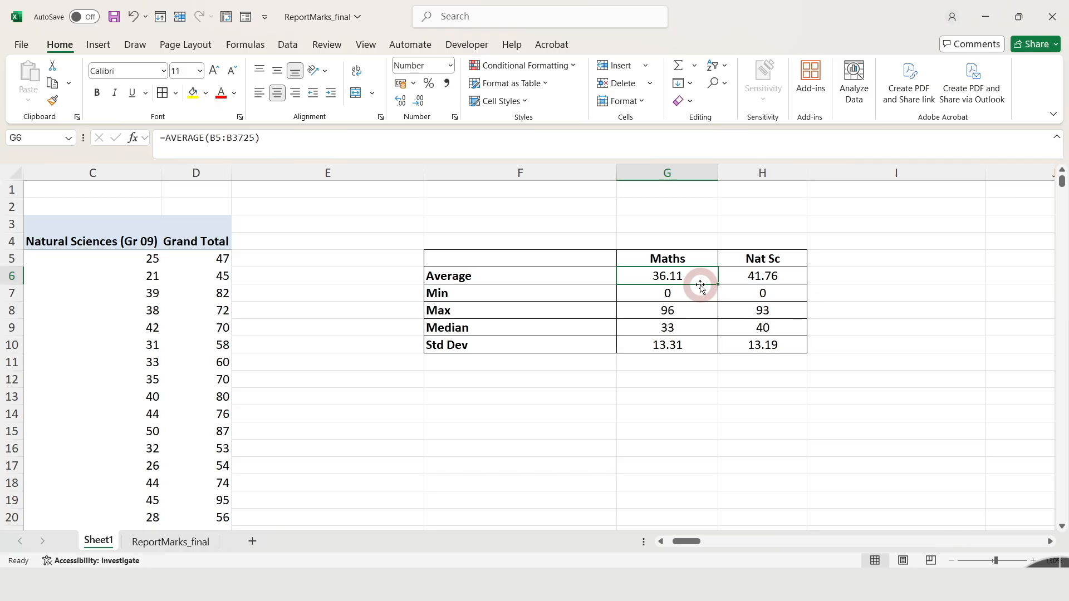
pyautogui.click(707, 314)
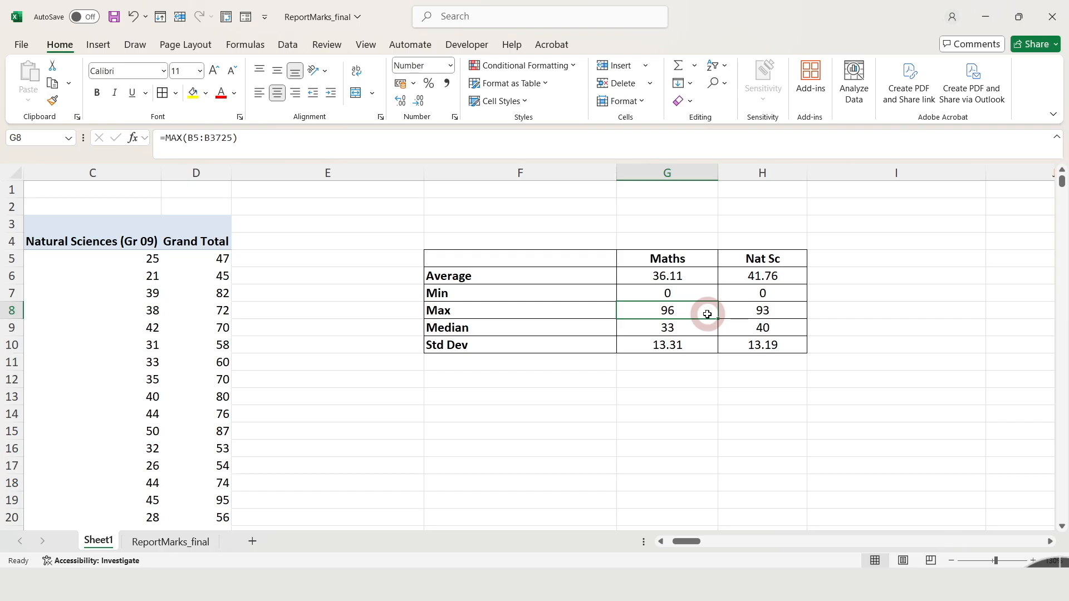
pyautogui.click(777, 311)
pyautogui.moveTo(675, 328); pyautogui.dragTo(759, 329)
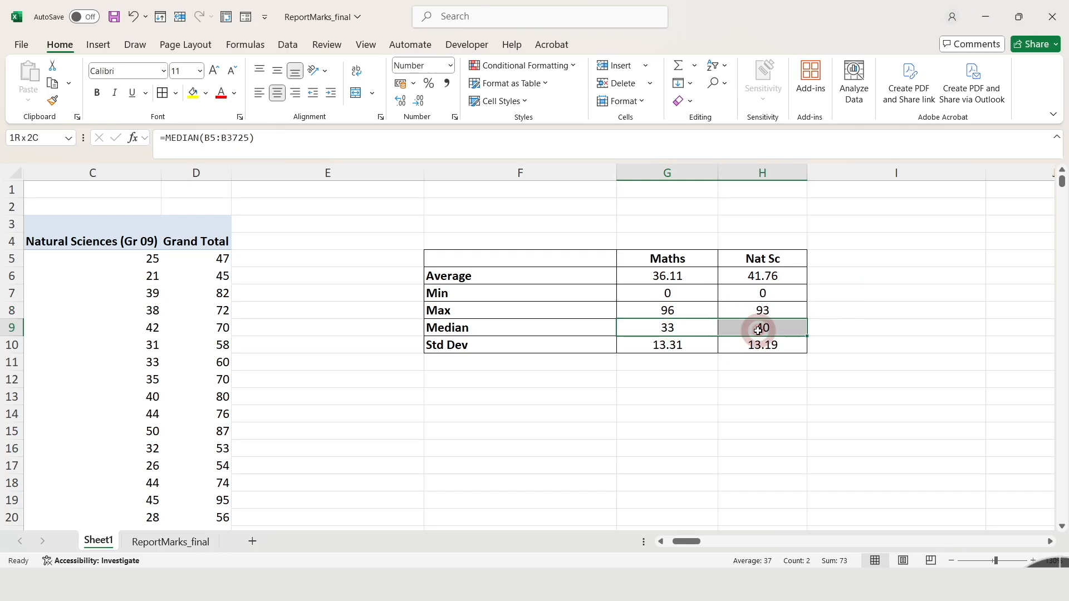
pyautogui.moveTo(668, 346); pyautogui.dragTo(759, 346)
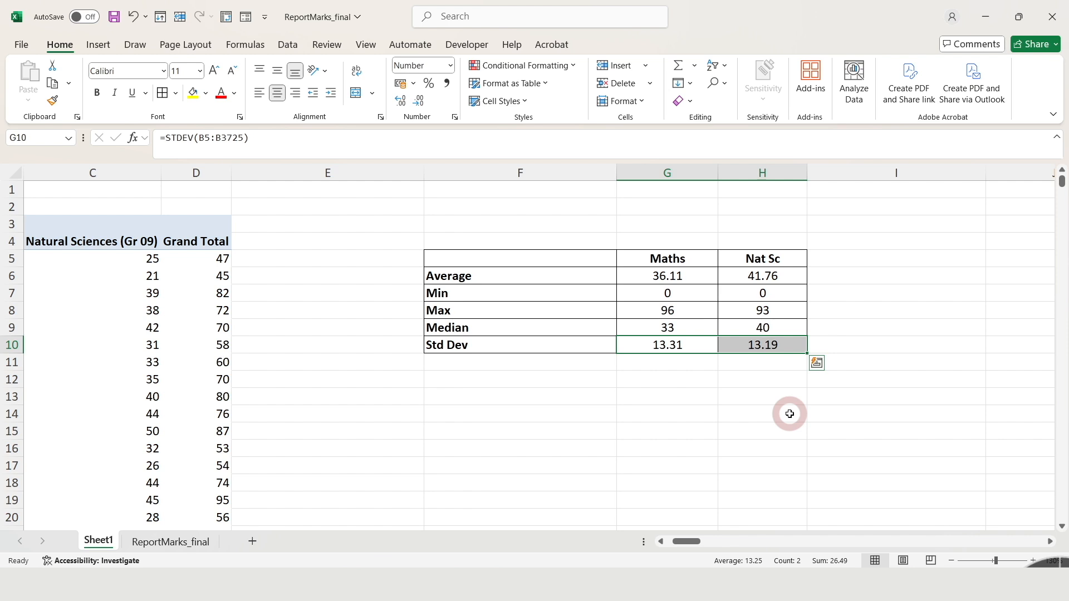
pyautogui.click(675, 276)
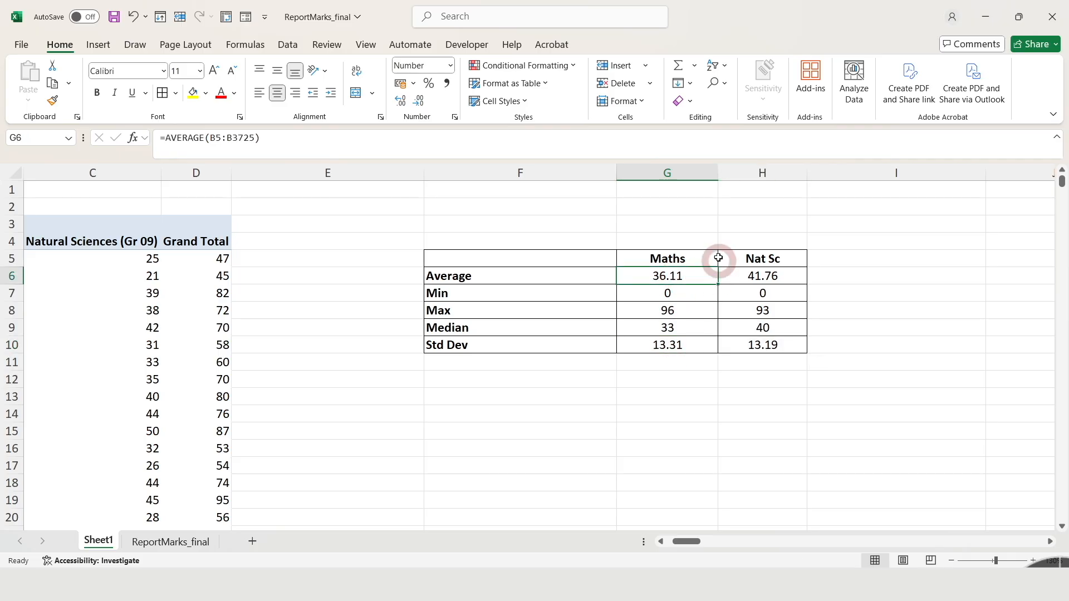
pyautogui.click(680, 342)
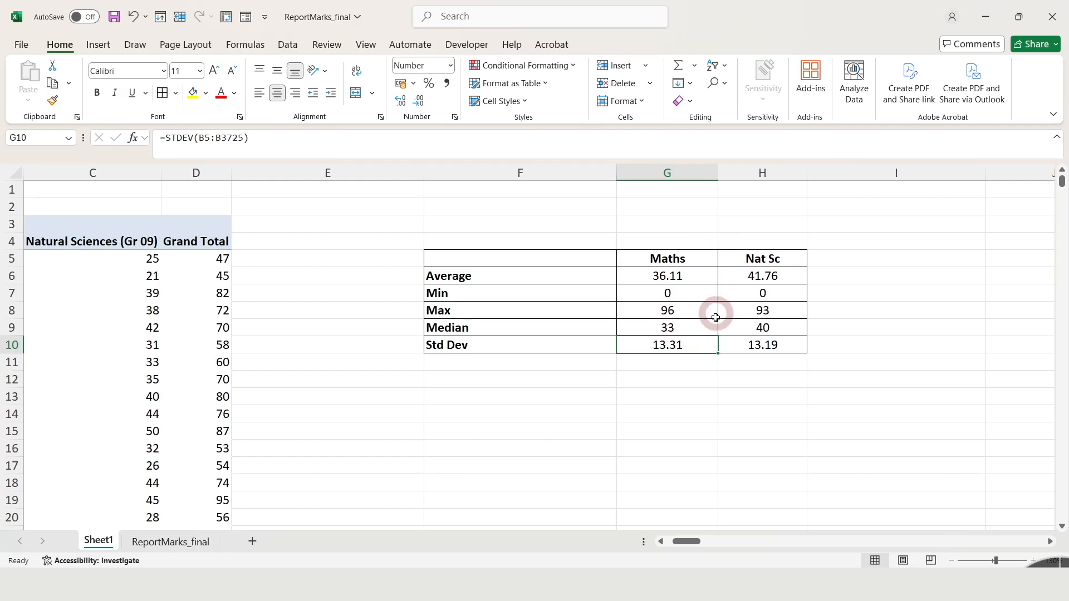
pyautogui.moveTo(680, 327); pyautogui.dragTo(747, 331)
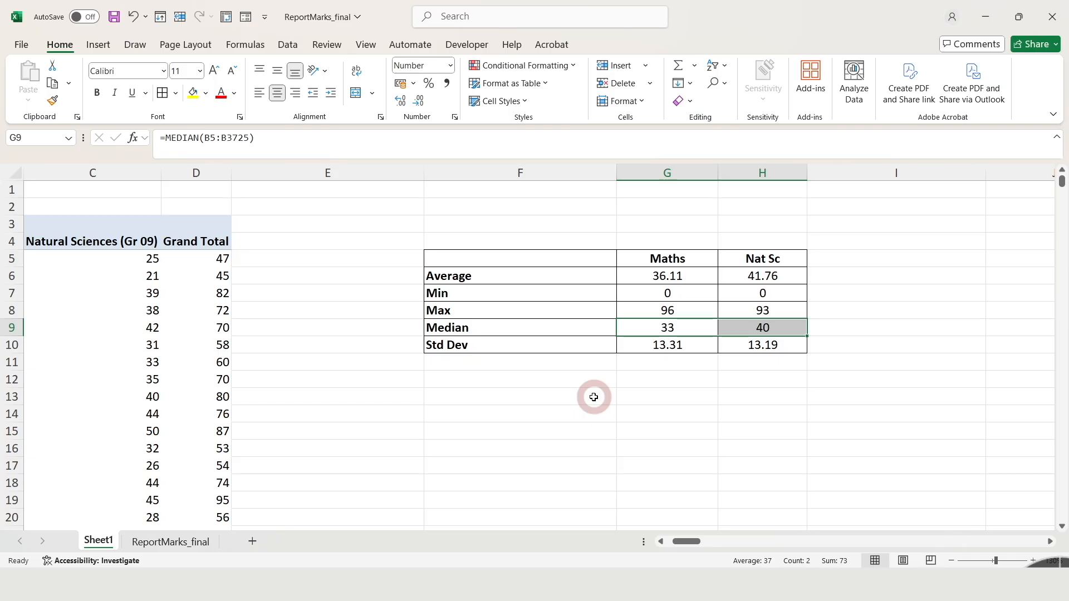
pyautogui.click(683, 332)
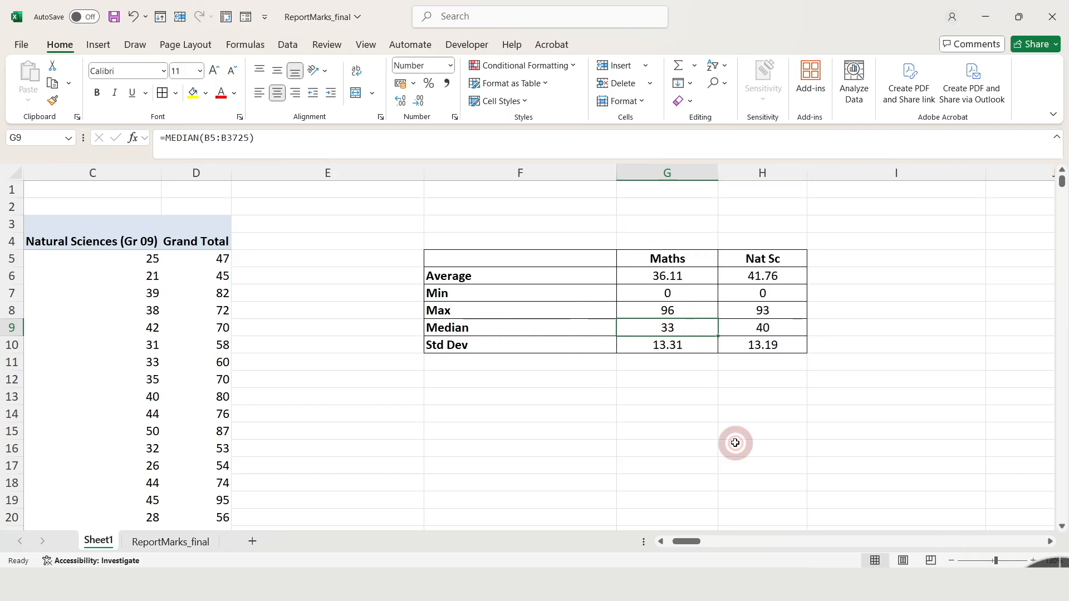
pyautogui.click(767, 328)
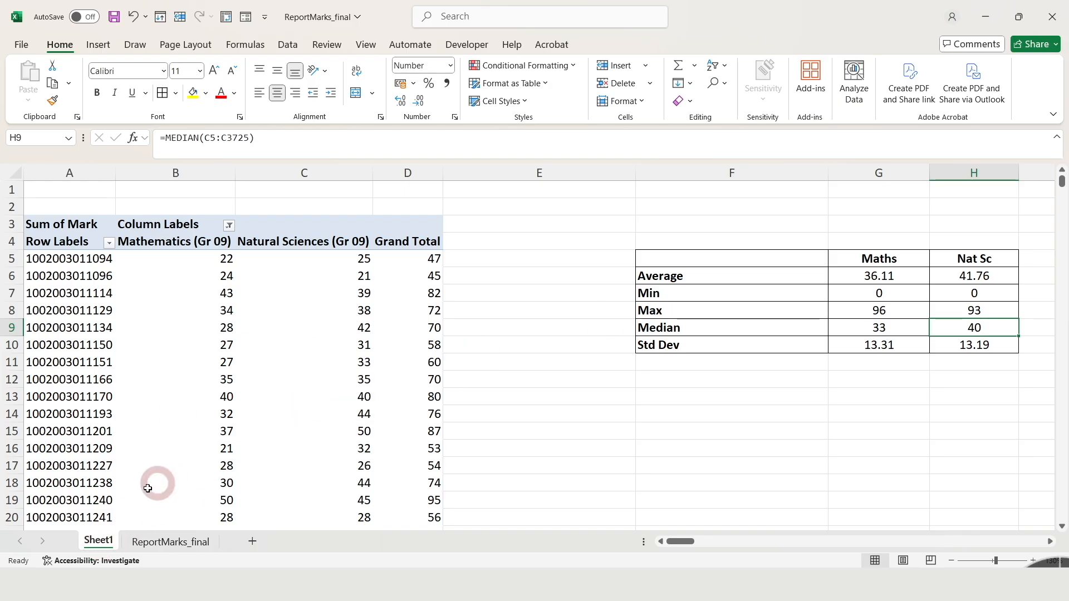
# Rename the worksheet Sheet1 as Descriptives.
pyautogui.rightClick(110, 545)
pyautogui.click(142, 508)
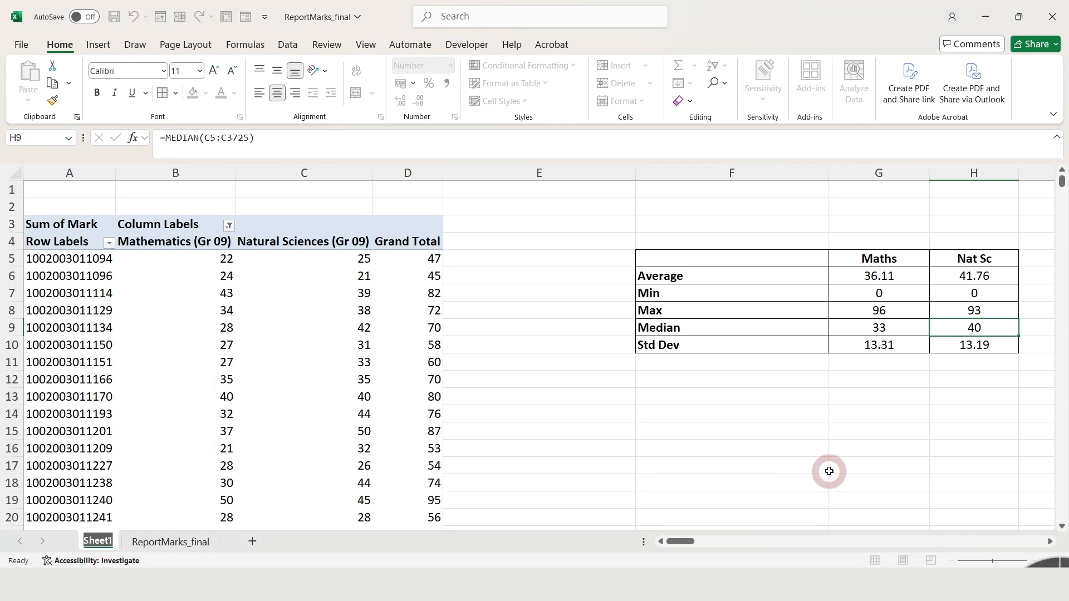
pyautogui.write('Desc')
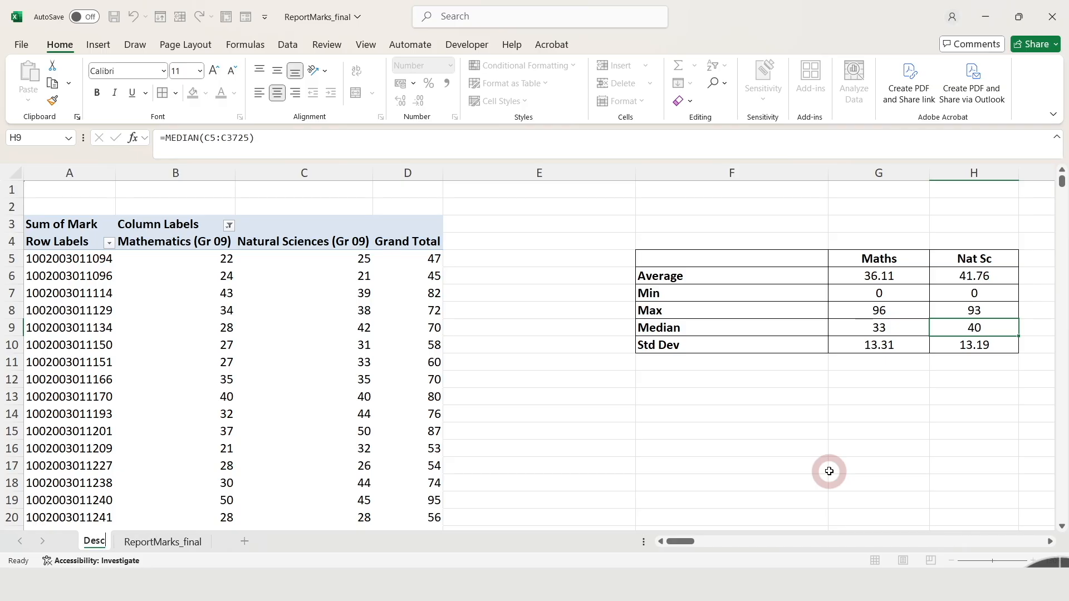
pyautogui.write('riptives')
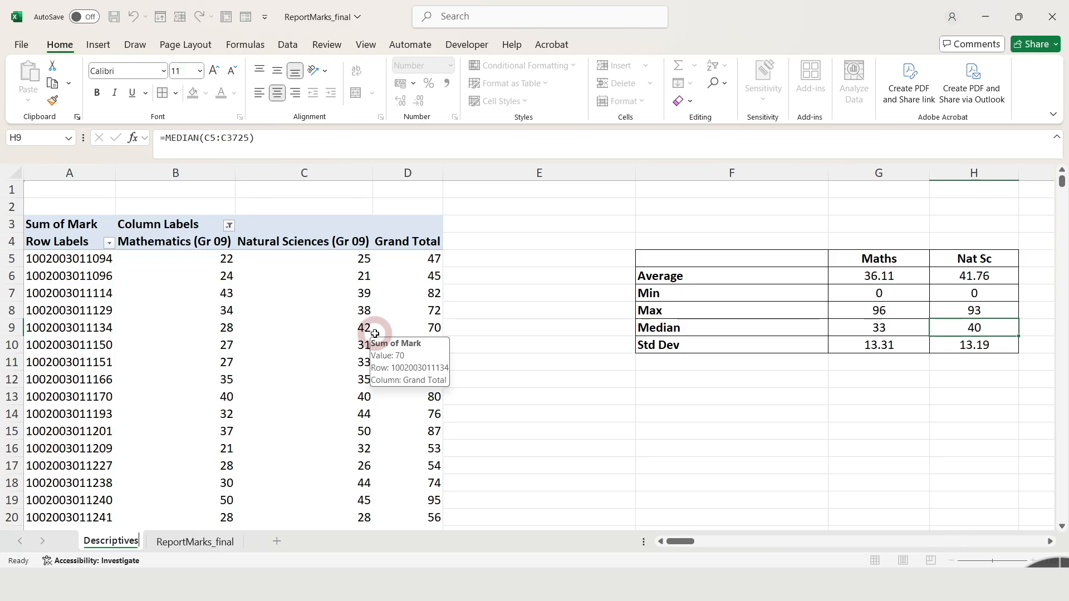
pyautogui.click(244, 312)
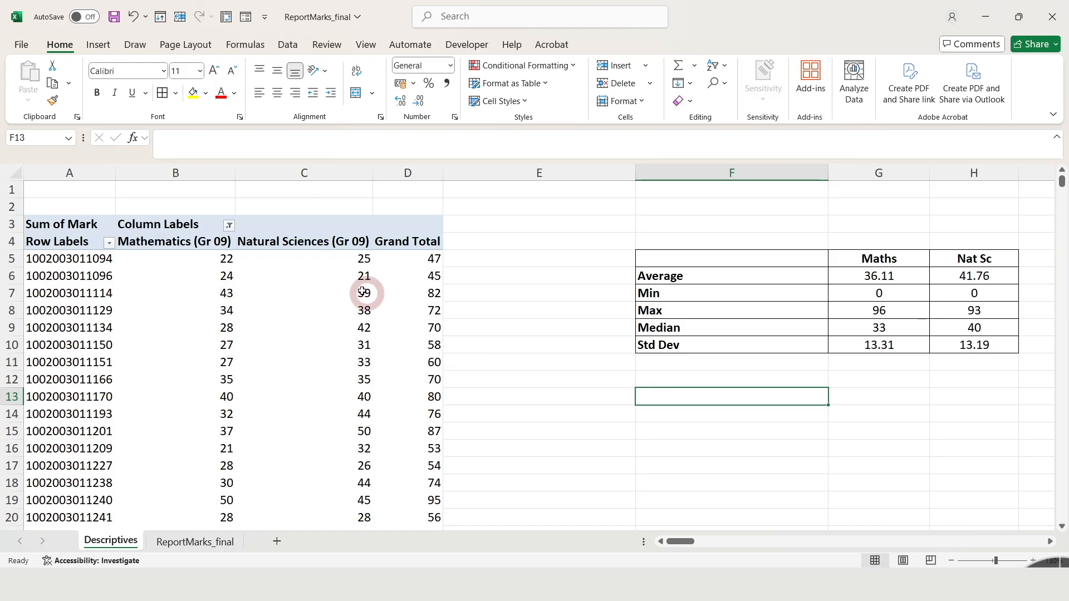
pyautogui.moveTo(357, 292)
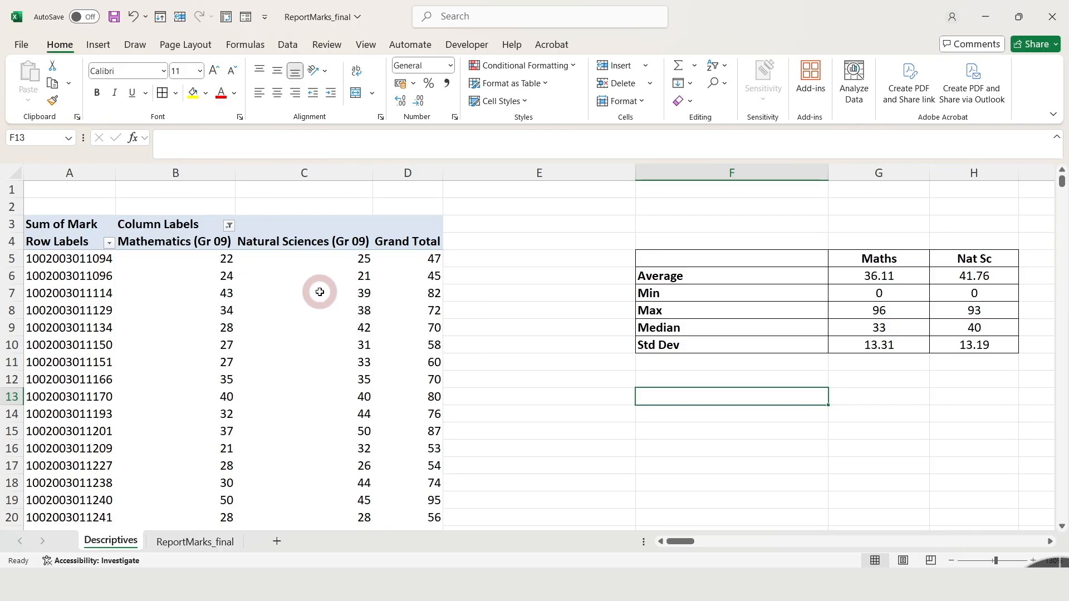
pyautogui.moveTo(314, 290)
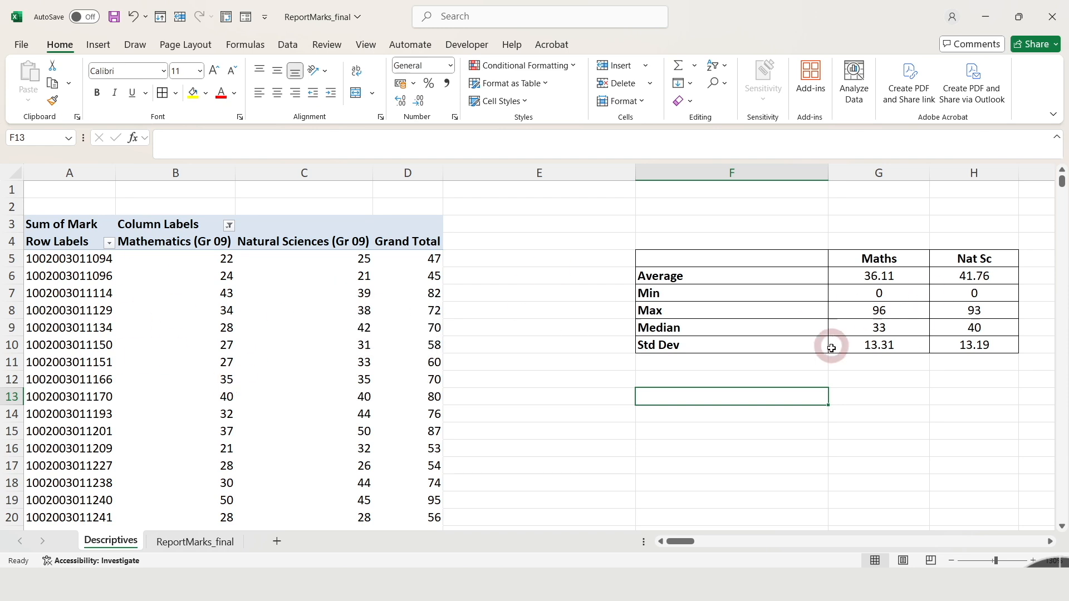
# Insert a pivot table of the ReportMarks_final data on a new worksheet, with UniqueId as its rows.
pyautogui.click(196, 544)
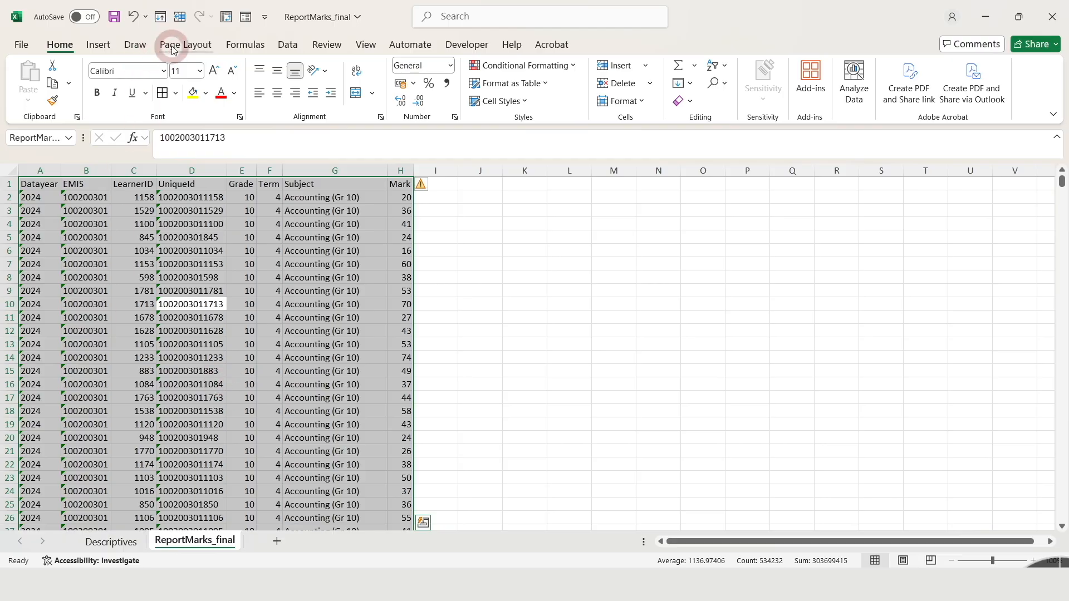
pyautogui.click(98, 44)
pyautogui.click(35, 77)
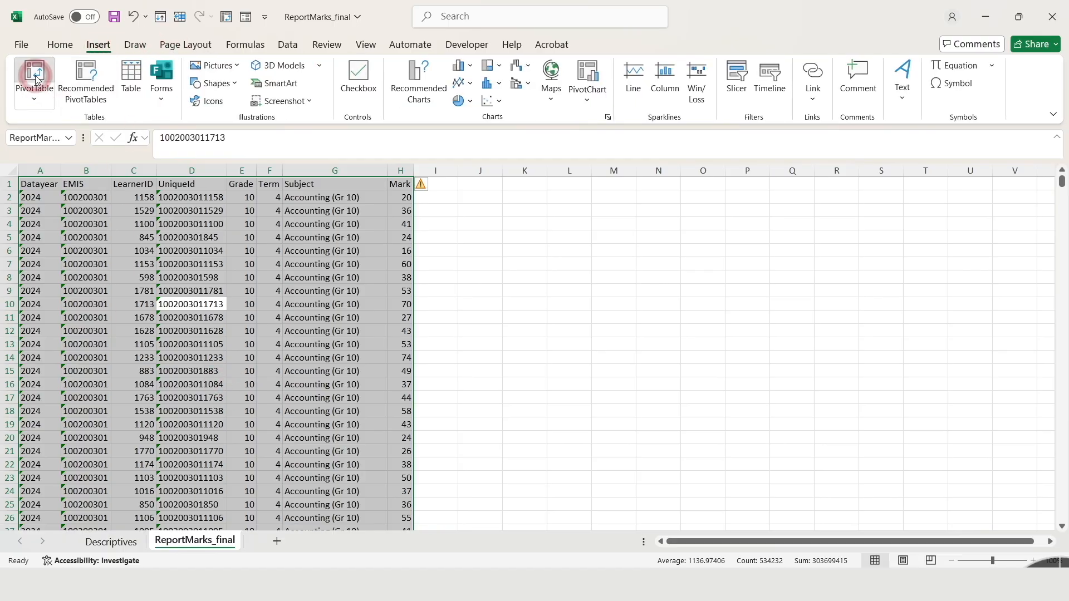
pyautogui.click(642, 289)
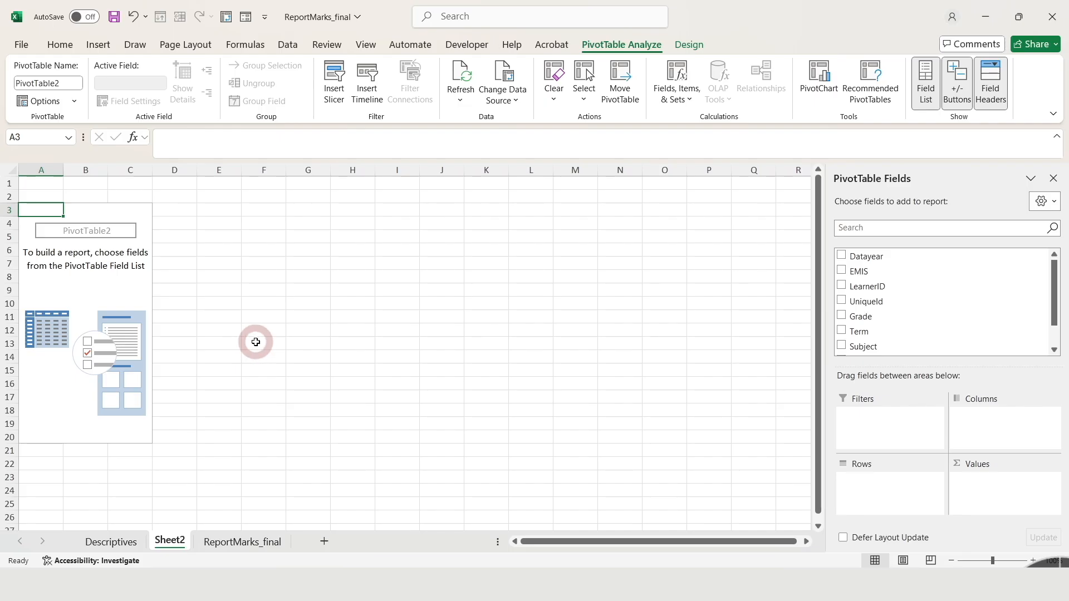
pyautogui.click(888, 303)
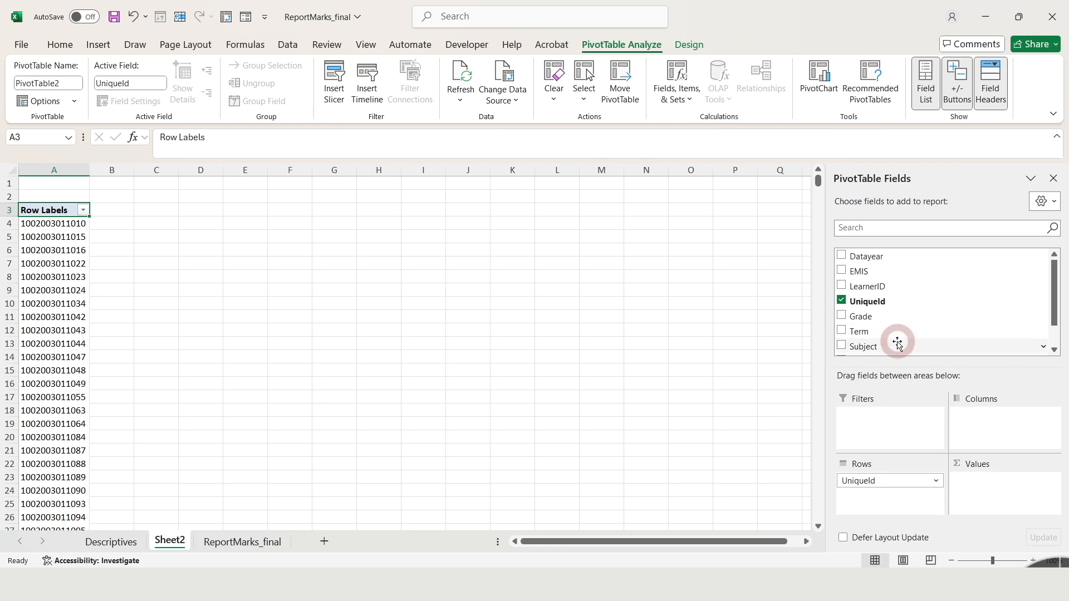
# Add Subject as the pivot table's report filter and set it to Mathematics (Gr 10).
pyautogui.moveTo(898, 344); pyautogui.dragTo(888, 429)
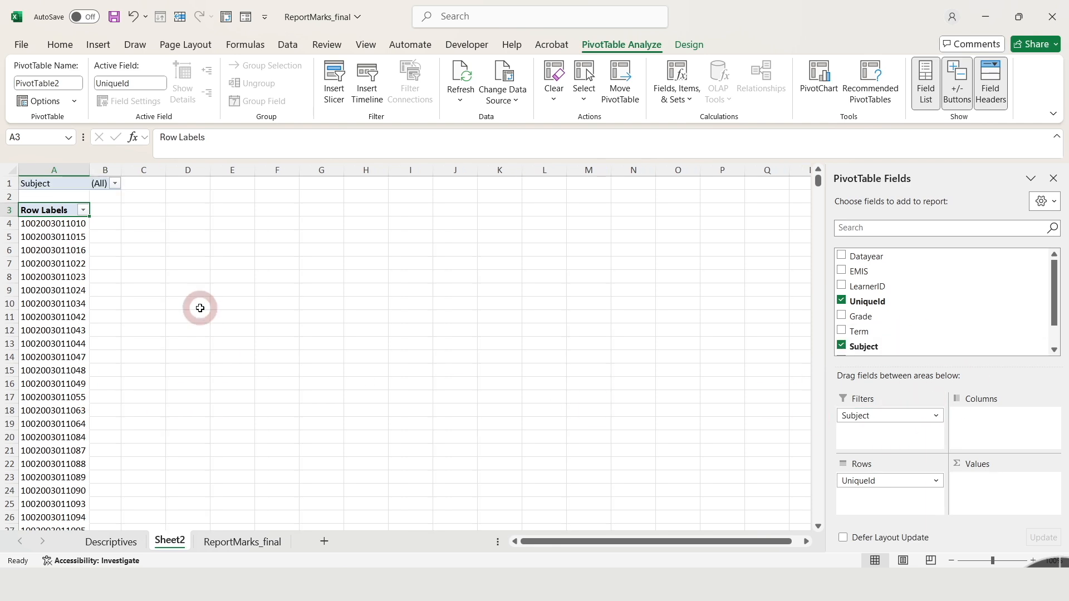
pyautogui.click(116, 184)
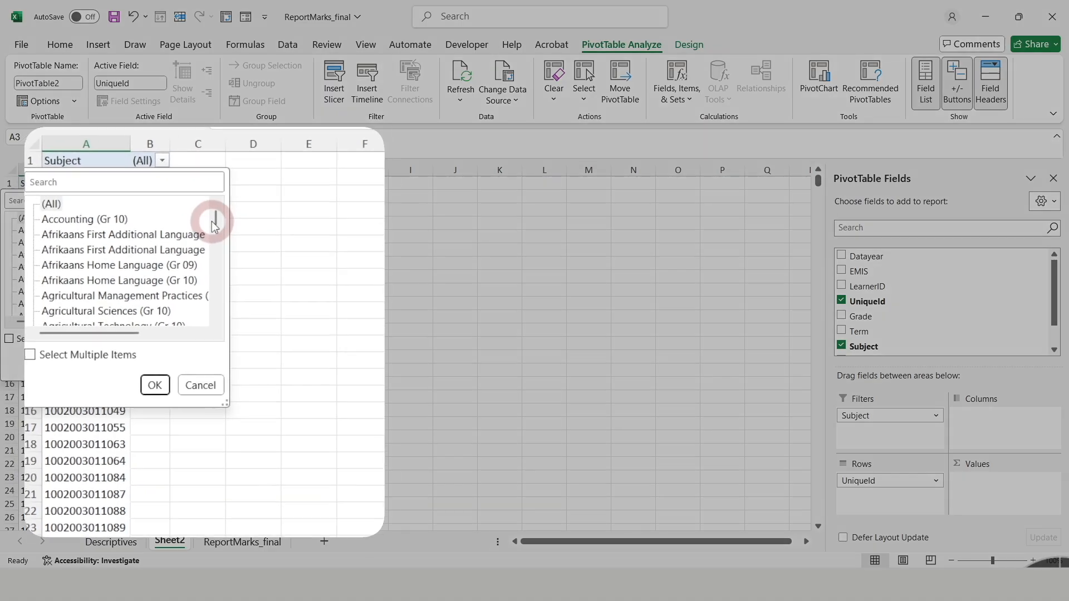
pyautogui.moveTo(230, 220); pyautogui.dragTo(231, 264)
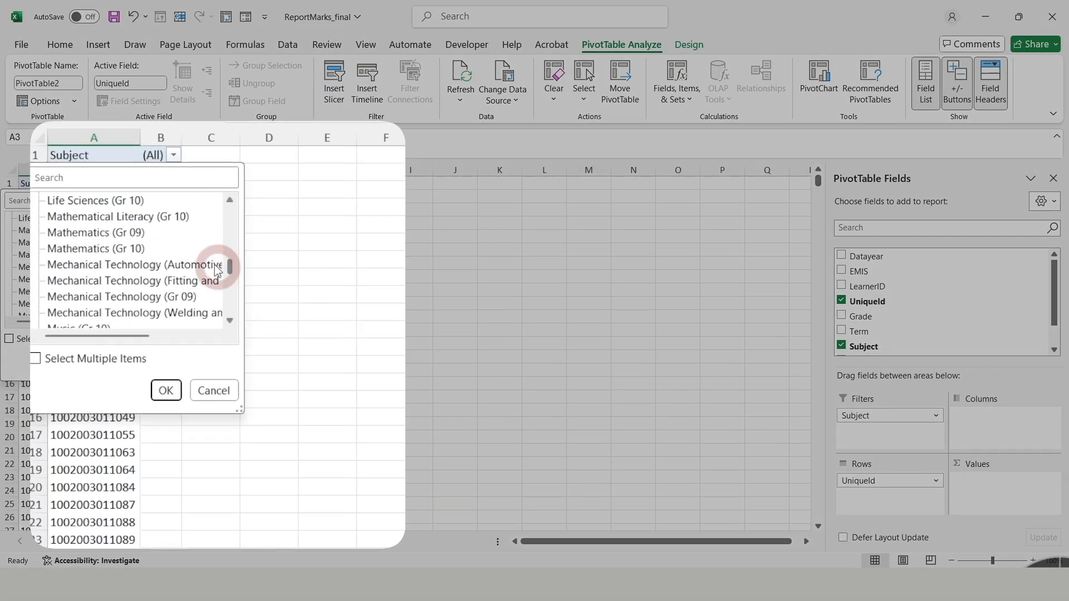
pyautogui.click(83, 249)
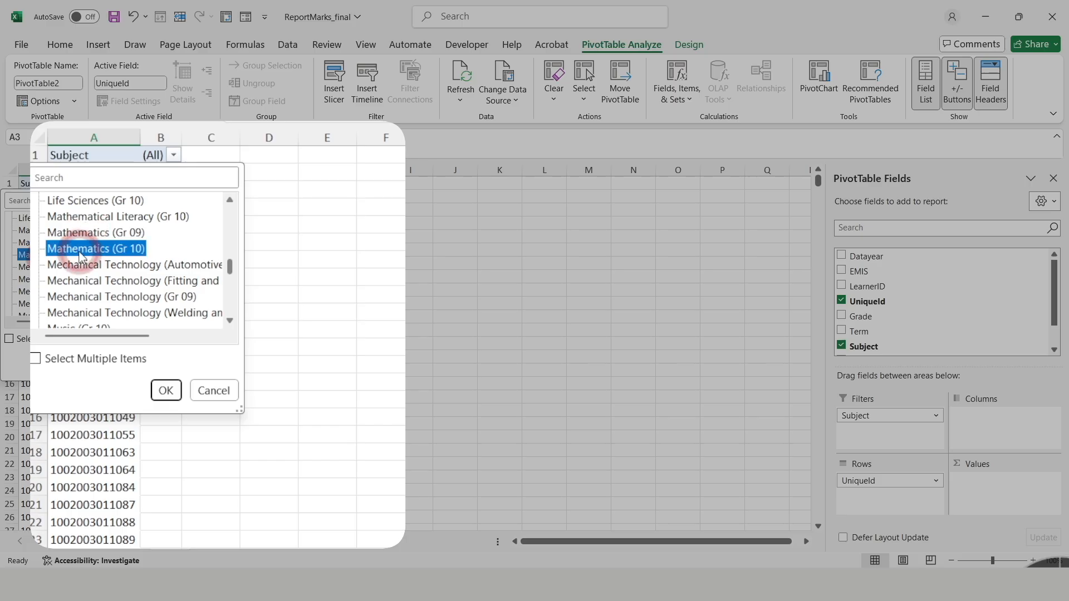
pyautogui.click(165, 390)
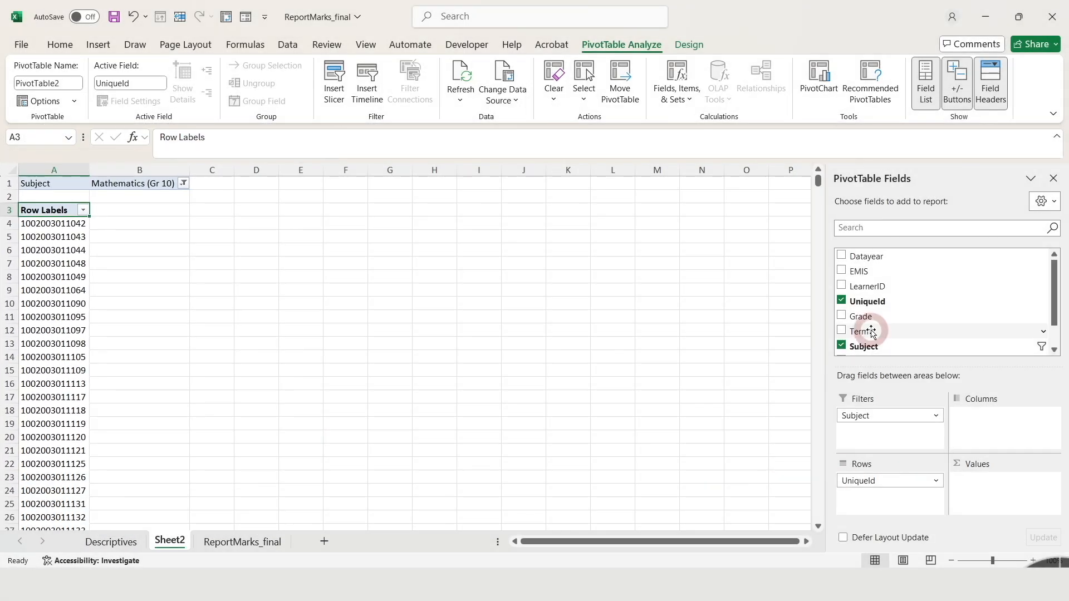
# Add the Mark field to the pivot table's values as Sum of Mark.
pyautogui.scroll(-2, 1050, 316)
pyautogui.moveTo(871, 337); pyautogui.dragTo(1001, 477)
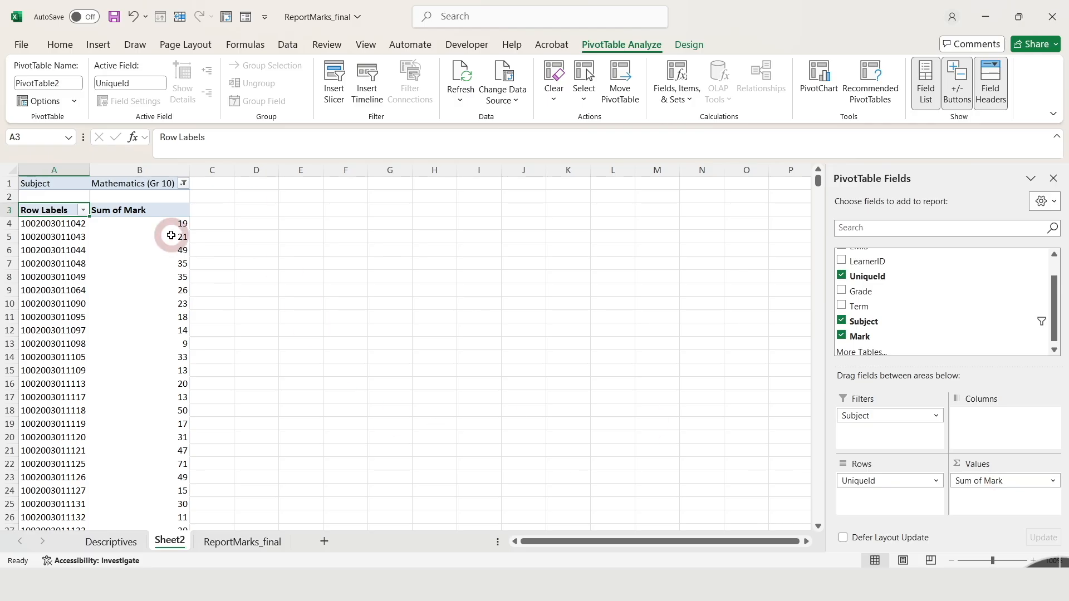
pyautogui.moveTo(818, 181); pyautogui.dragTo(863, 161)
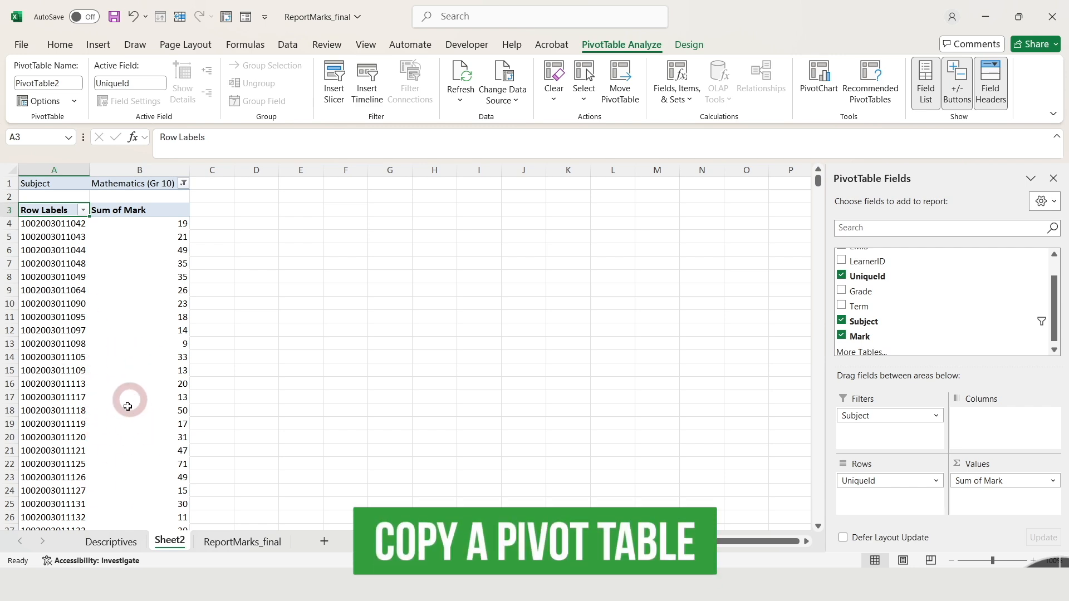
pyautogui.click(139, 330)
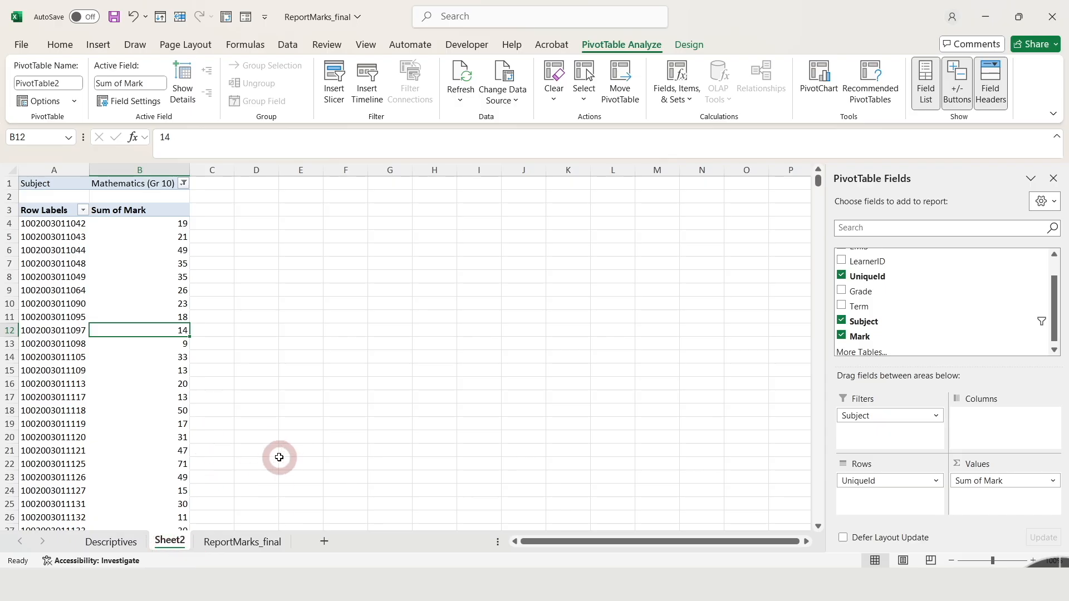
# Insert a second, blank pivot table from the ReportMarks_final data on the existing worksheet Sheet2 at cell F3.
pyautogui.click(260, 548)
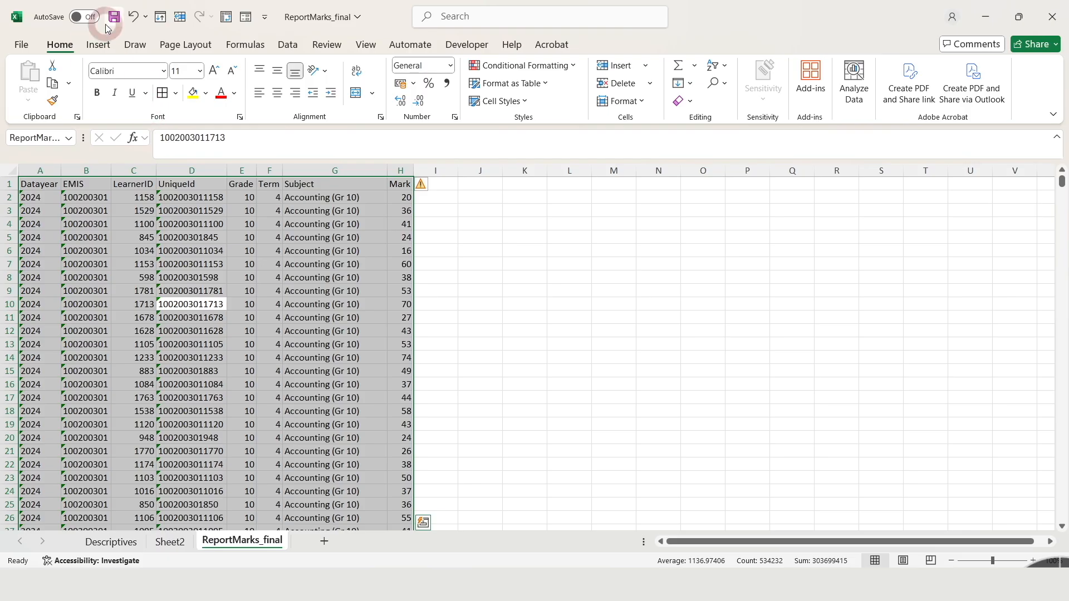
pyautogui.click(98, 44)
pyautogui.click(34, 76)
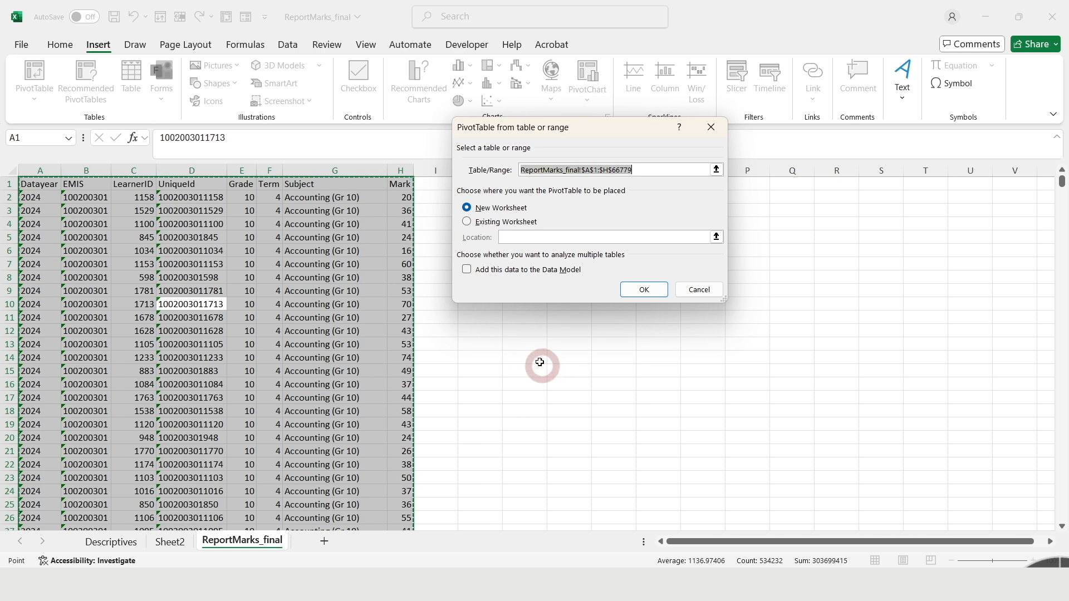
pyautogui.click(467, 223)
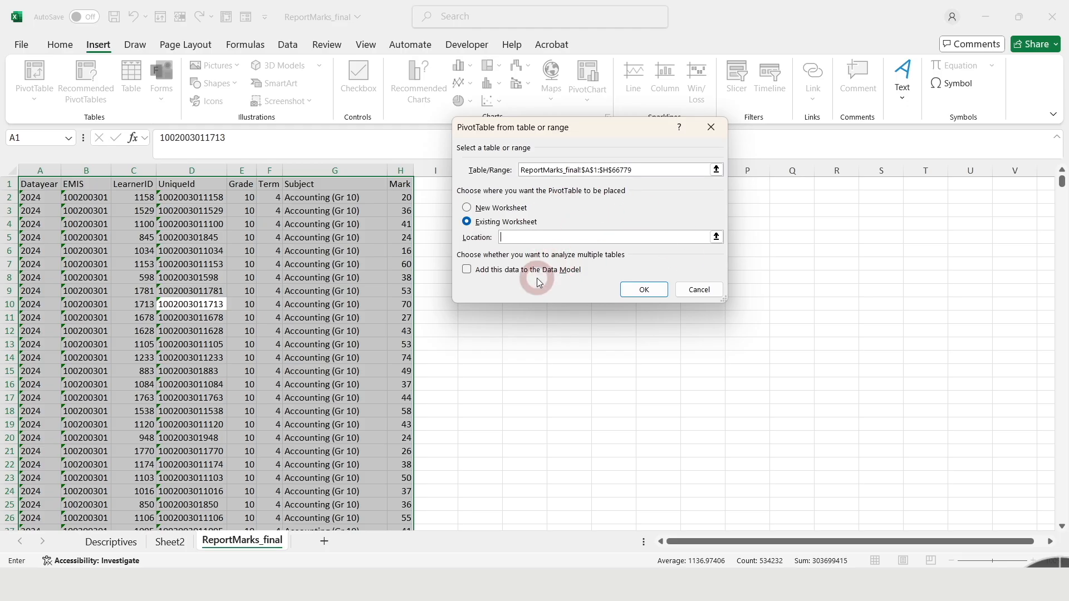
pyautogui.click(717, 238)
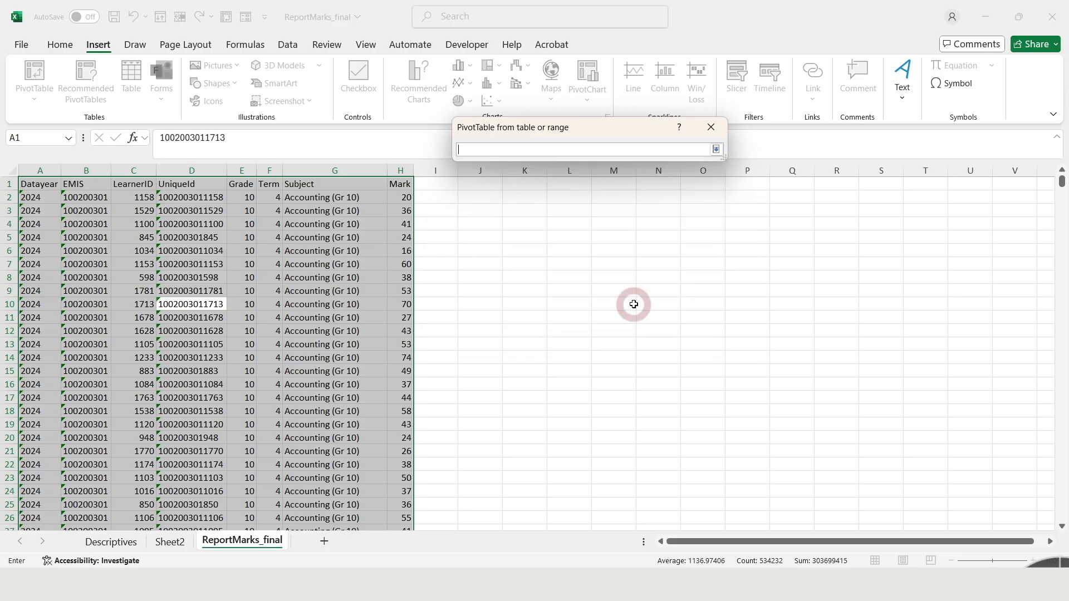
pyautogui.click(179, 548)
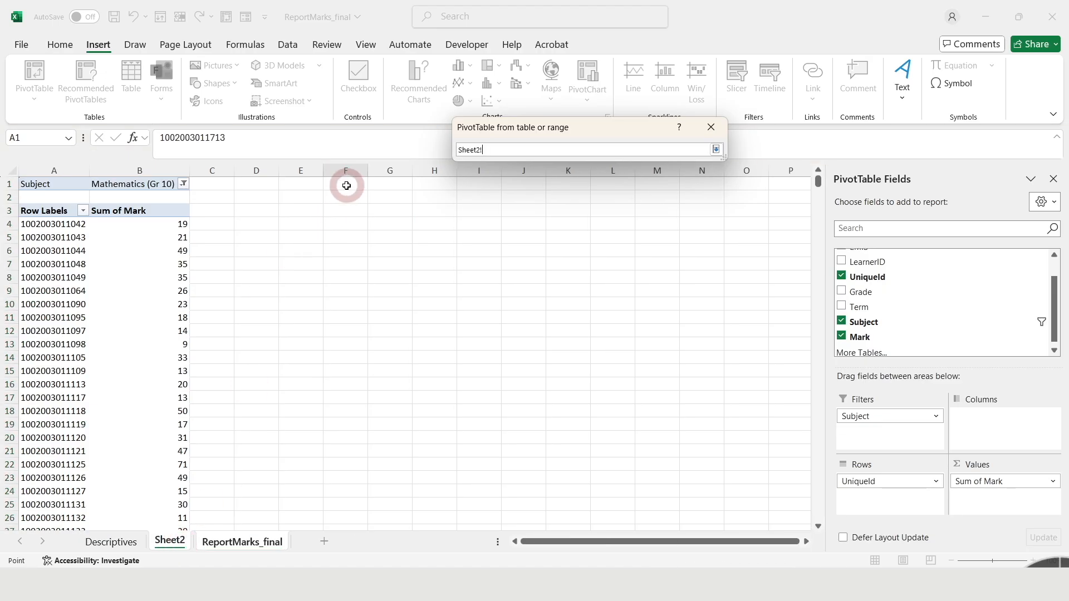
pyautogui.click(342, 211)
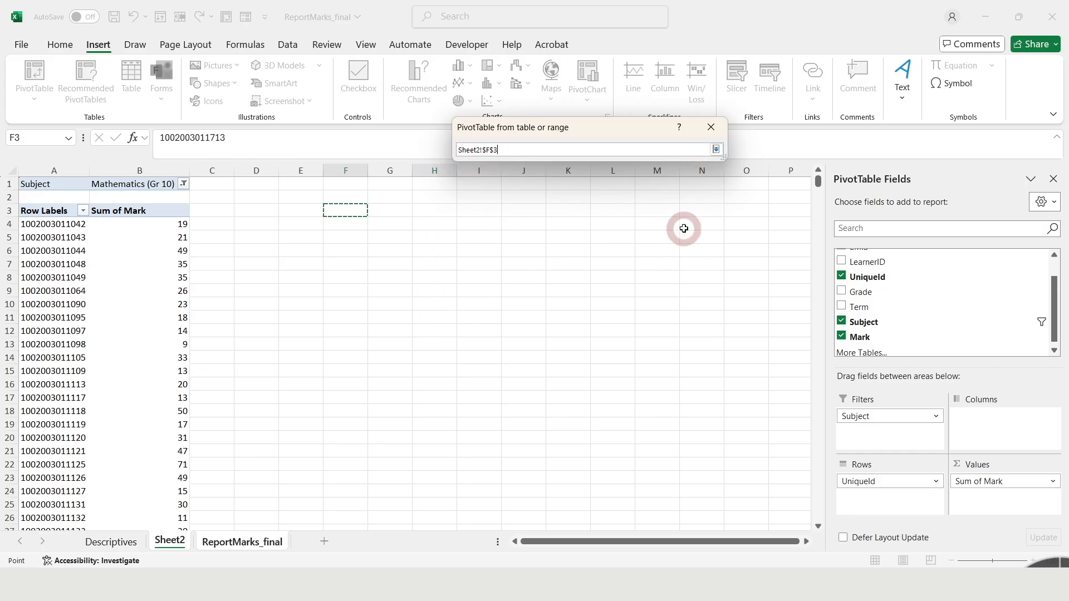
pyautogui.click(717, 150)
pyautogui.click(642, 290)
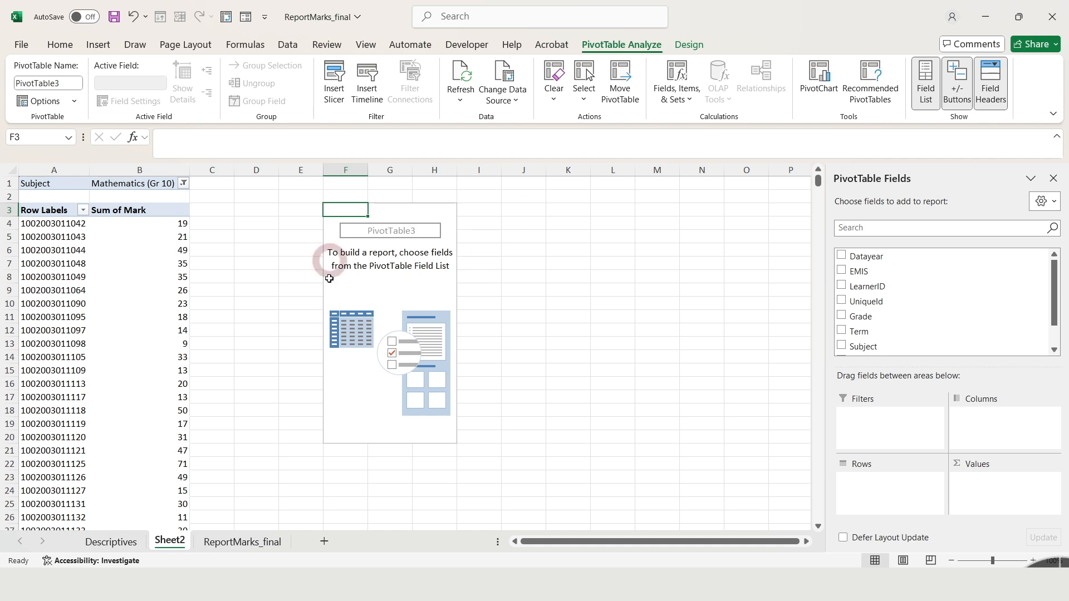
pyautogui.click(403, 290)
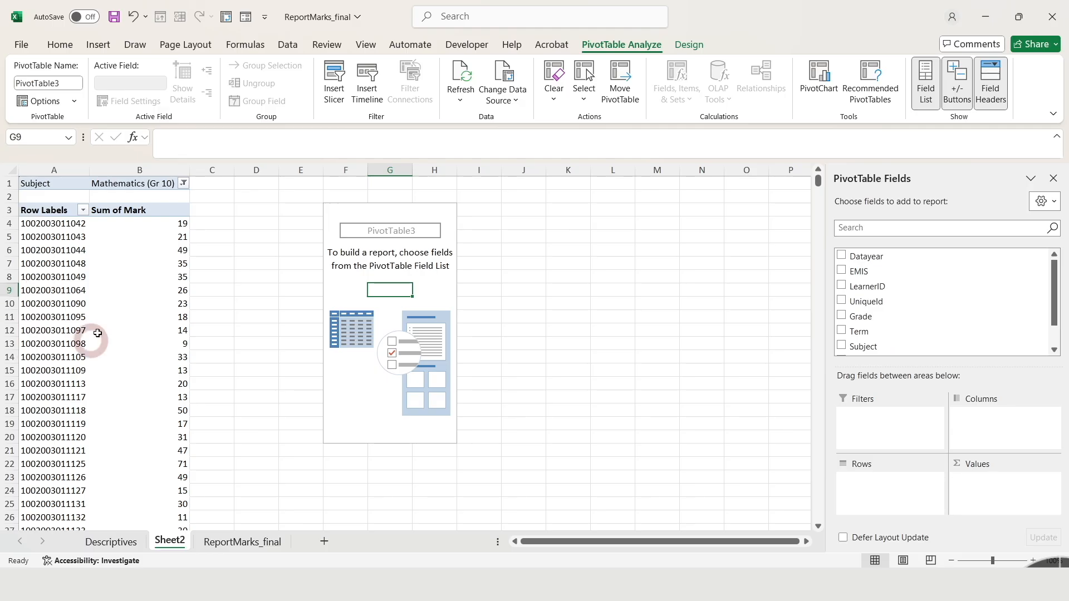
# Delete columns E to M of Sheet2 together with the blank pivot table they contain.
pyautogui.click(136, 326)
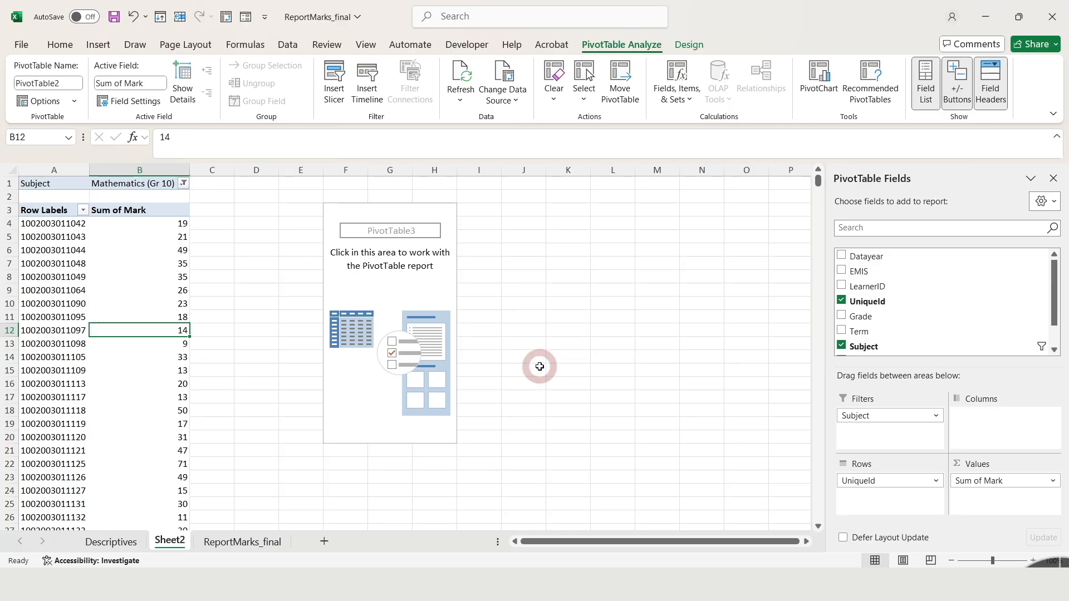
pyautogui.click(312, 169)
pyautogui.moveTo(313, 170); pyautogui.dragTo(644, 191)
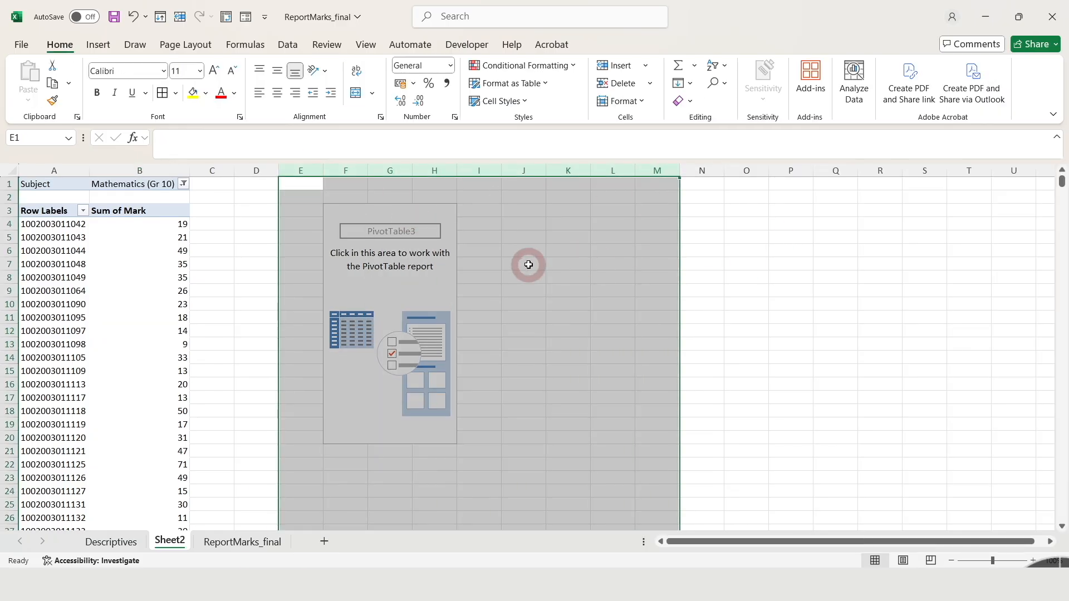
pyautogui.rightClick(529, 264)
pyautogui.click(584, 422)
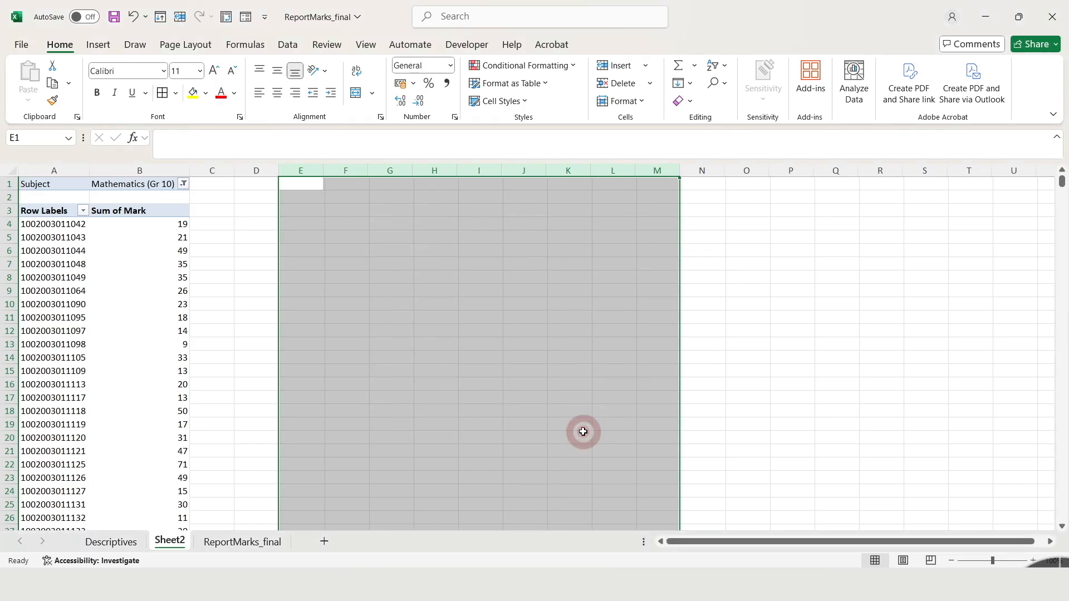
pyautogui.click(429, 304)
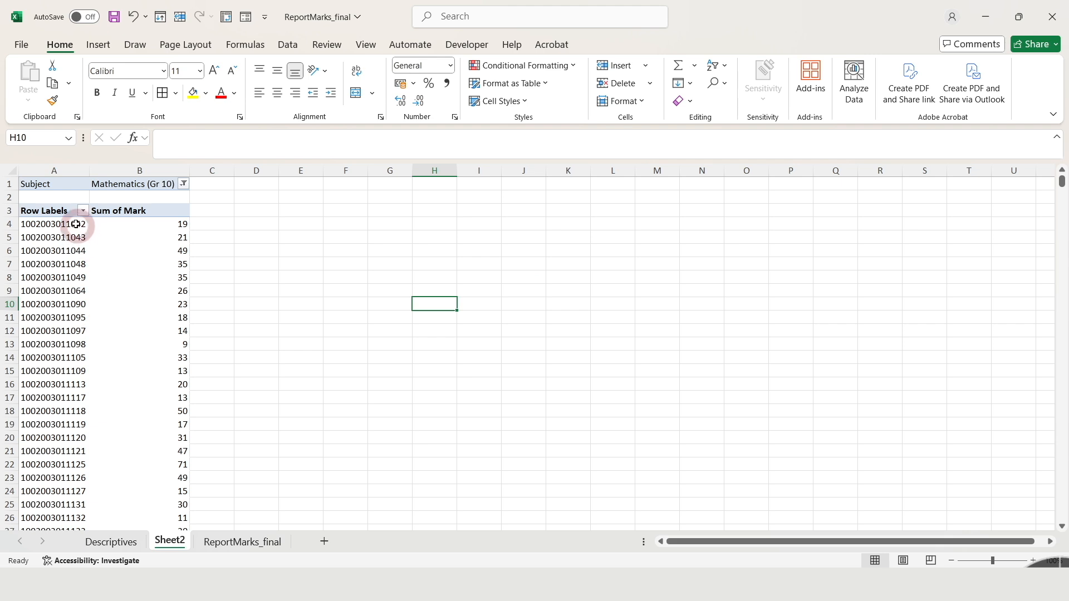
# Copy the pivot table in columns A and B, paste it at cell F1 and slightly widen column F.
pyautogui.moveTo(33, 182); pyautogui.dragTo(158, 385)
pyautogui.moveTo(65, 172); pyautogui.dragTo(164, 174)
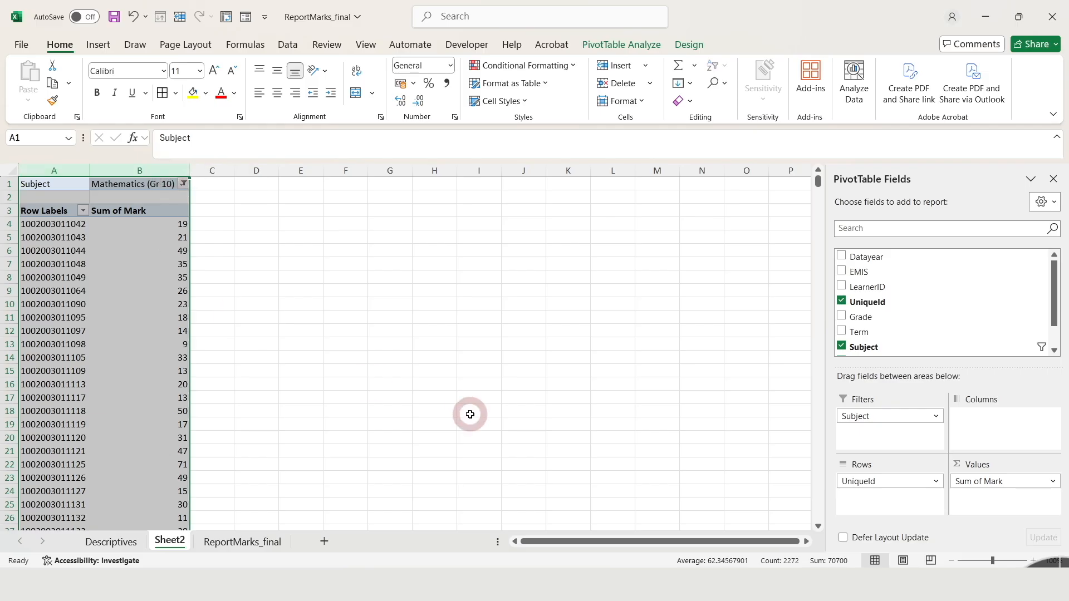
pyautogui.rightClick(137, 264)
pyautogui.click(187, 325)
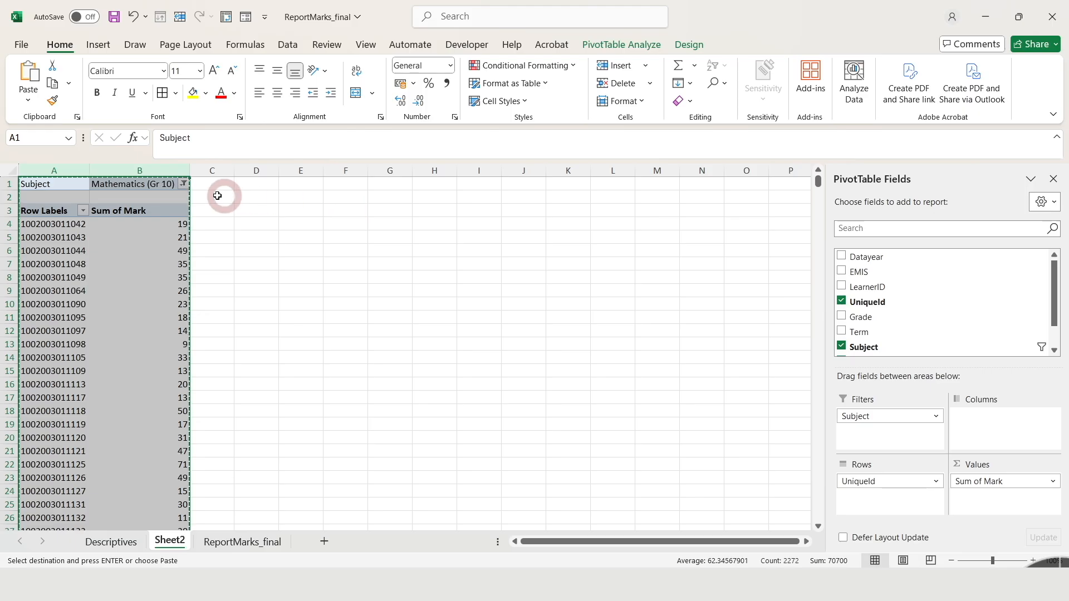
pyautogui.click(354, 186)
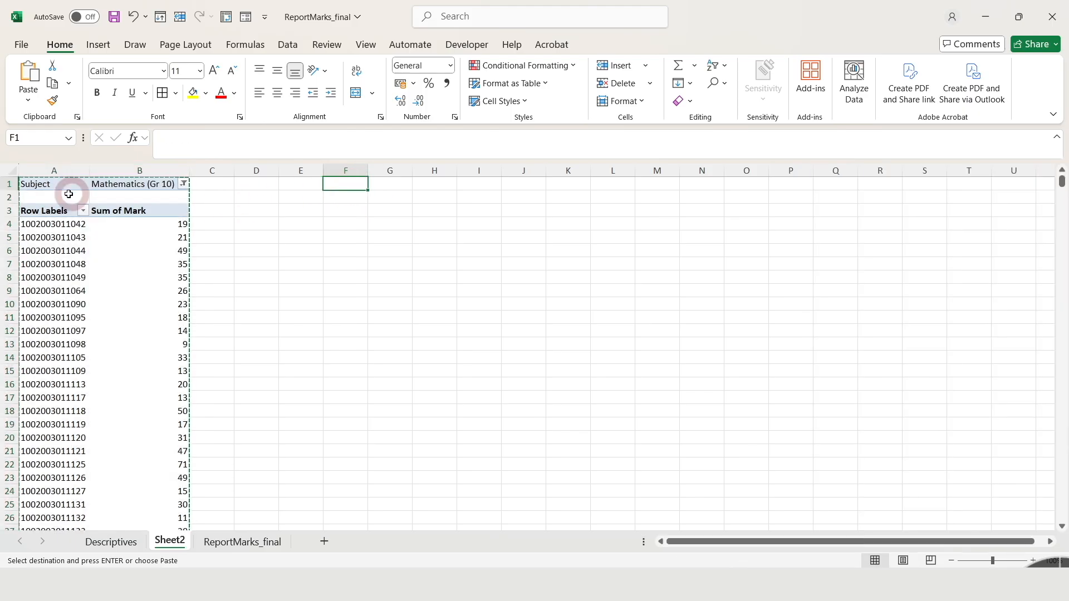
pyautogui.rightClick(337, 184)
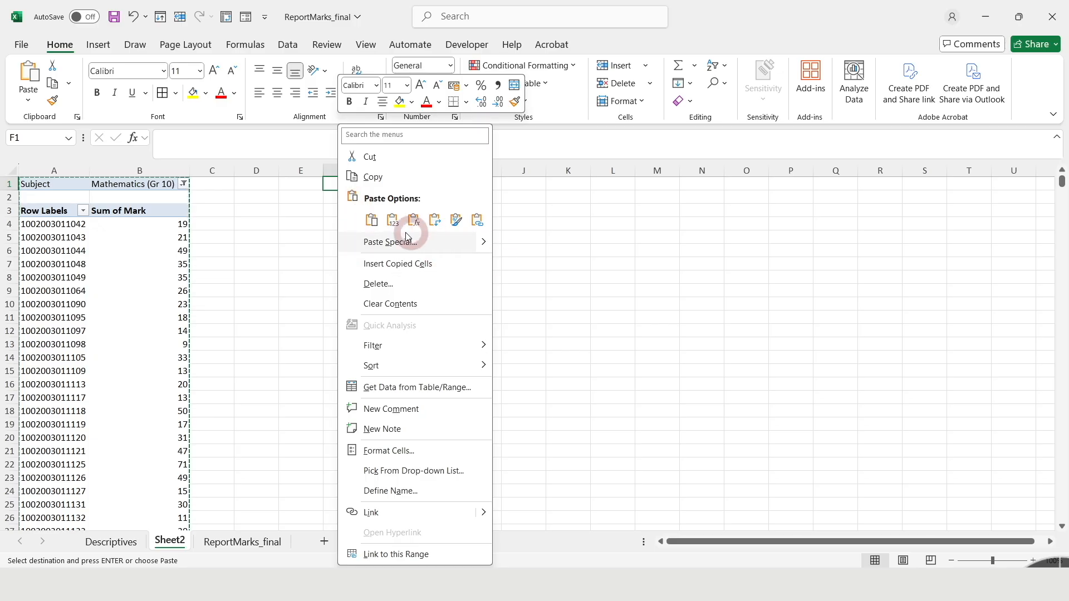
pyautogui.click(373, 221)
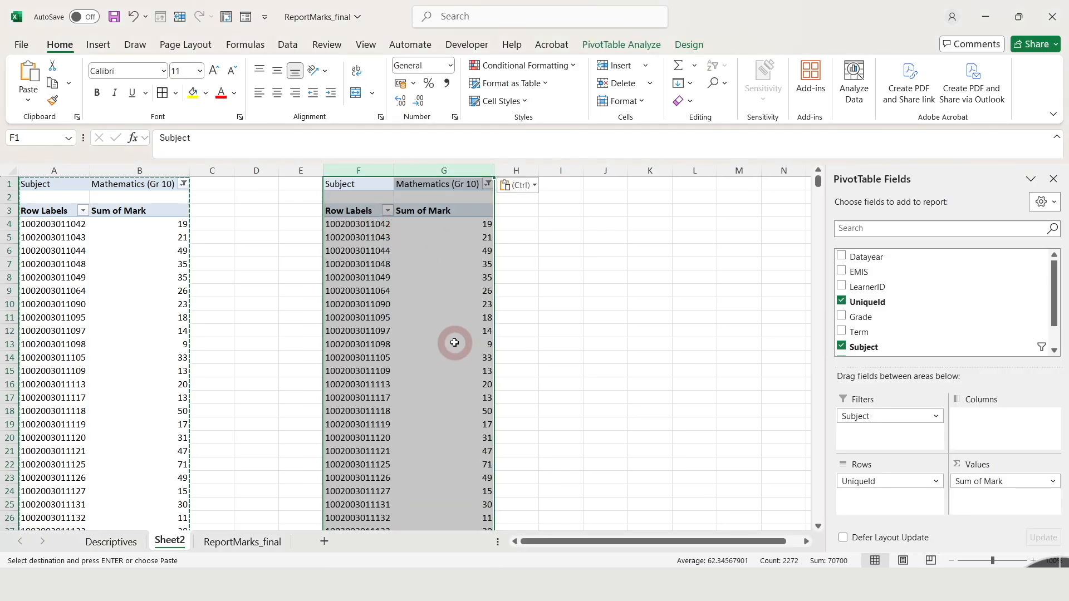
pyautogui.click(453, 345)
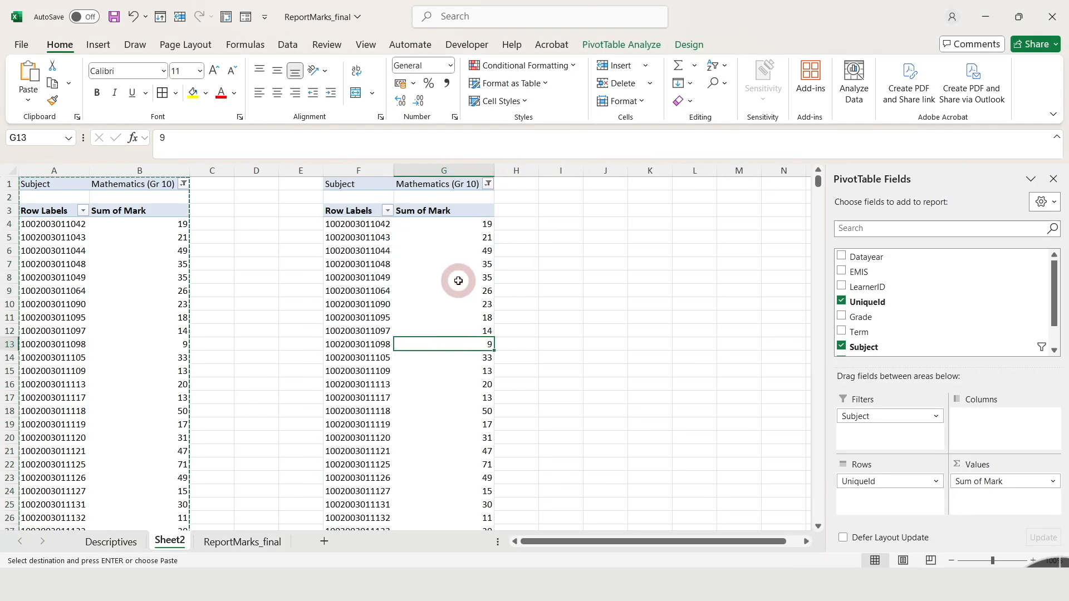
pyautogui.moveTo(393, 171); pyautogui.dragTo(395, 171)
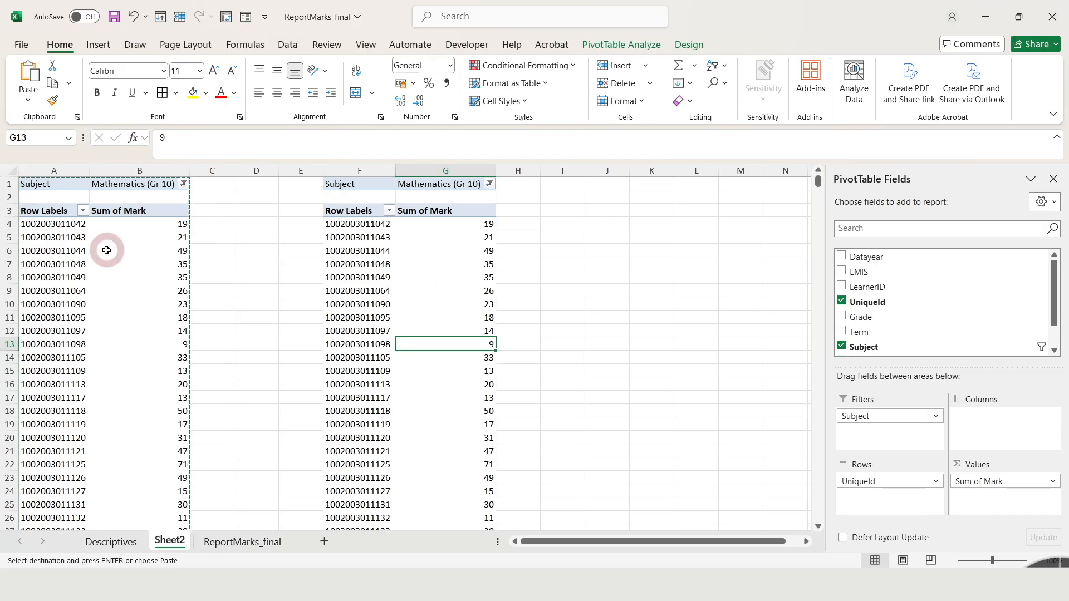
# Filter the copied pivot table in columns F and G to Mathematical Literacy (Gr 10) and close the field list.
pyautogui.click(88, 266)
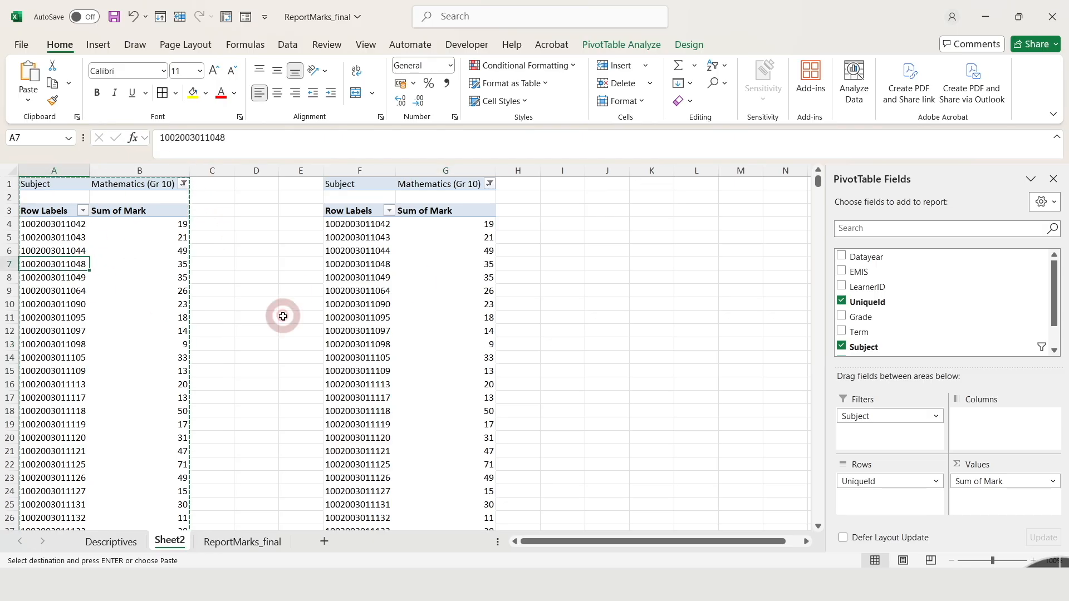
pyautogui.click(432, 350)
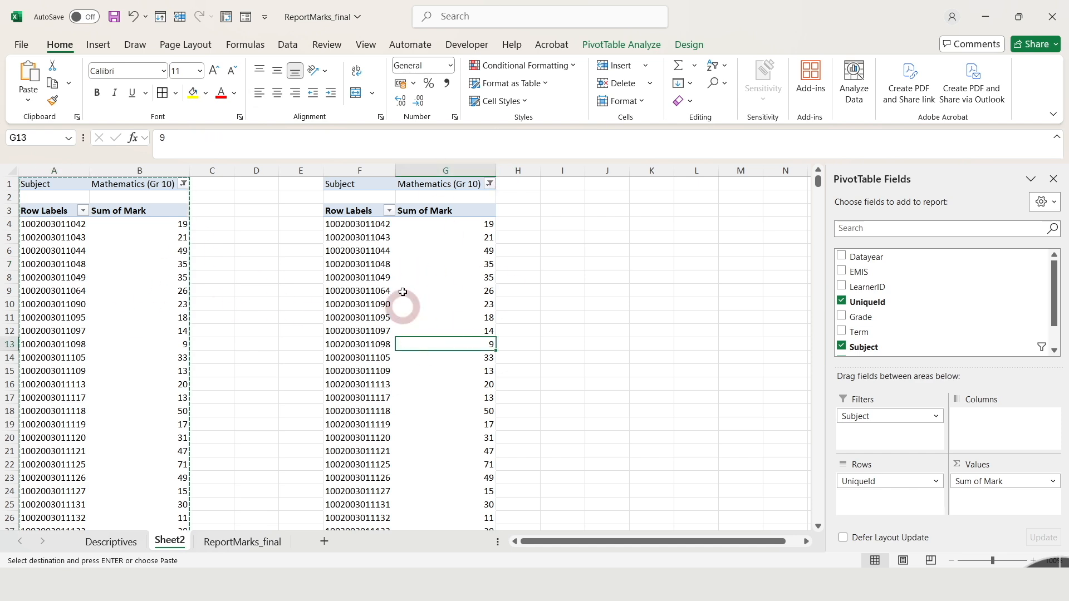
pyautogui.click(490, 184)
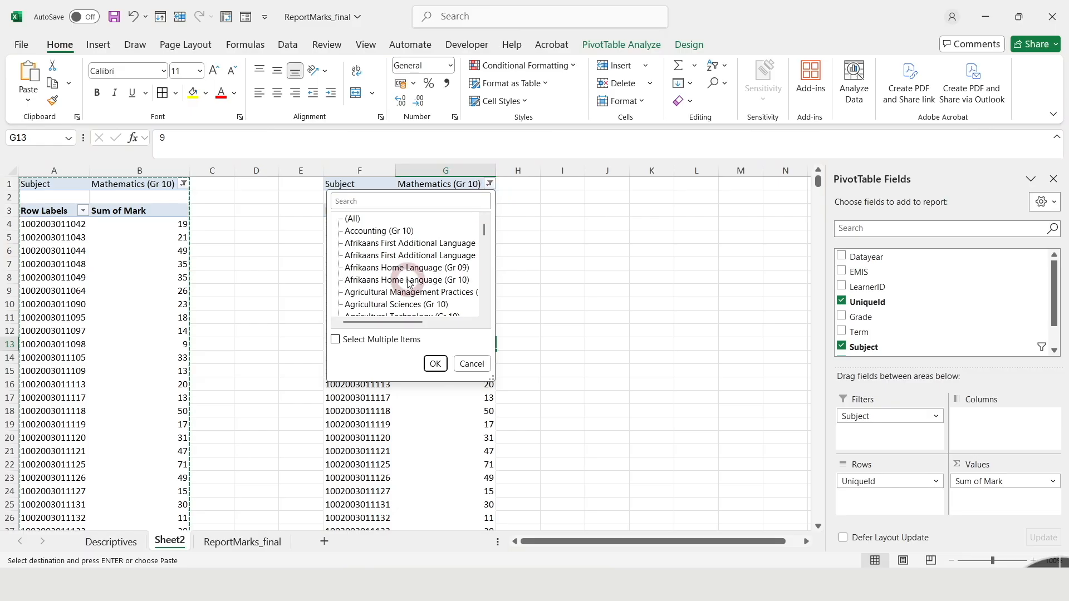
pyautogui.moveTo(487, 234); pyautogui.dragTo(487, 270)
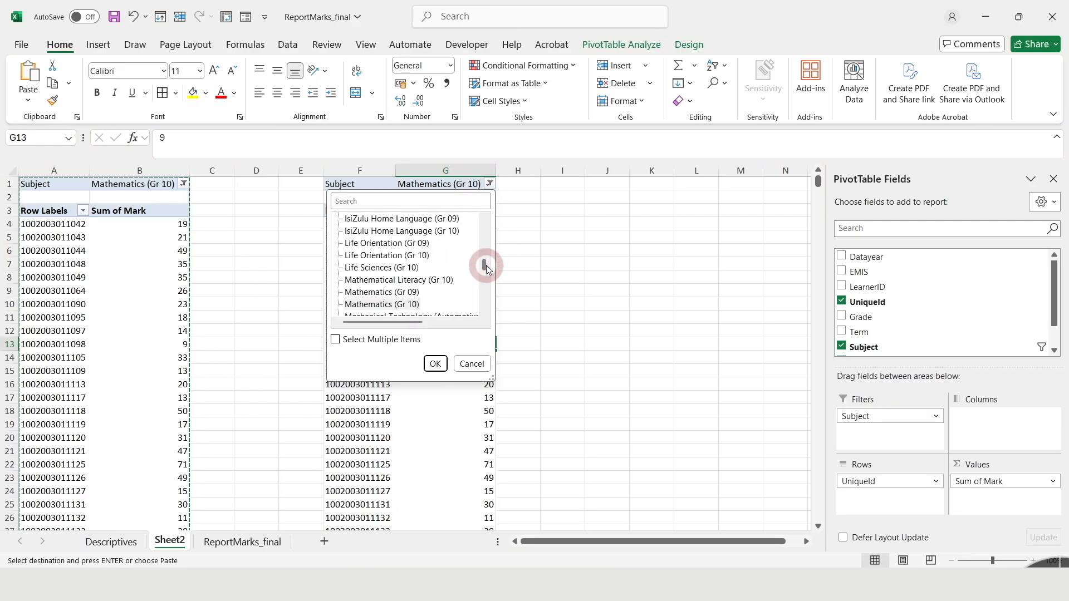
pyautogui.click(418, 280)
pyautogui.click(436, 364)
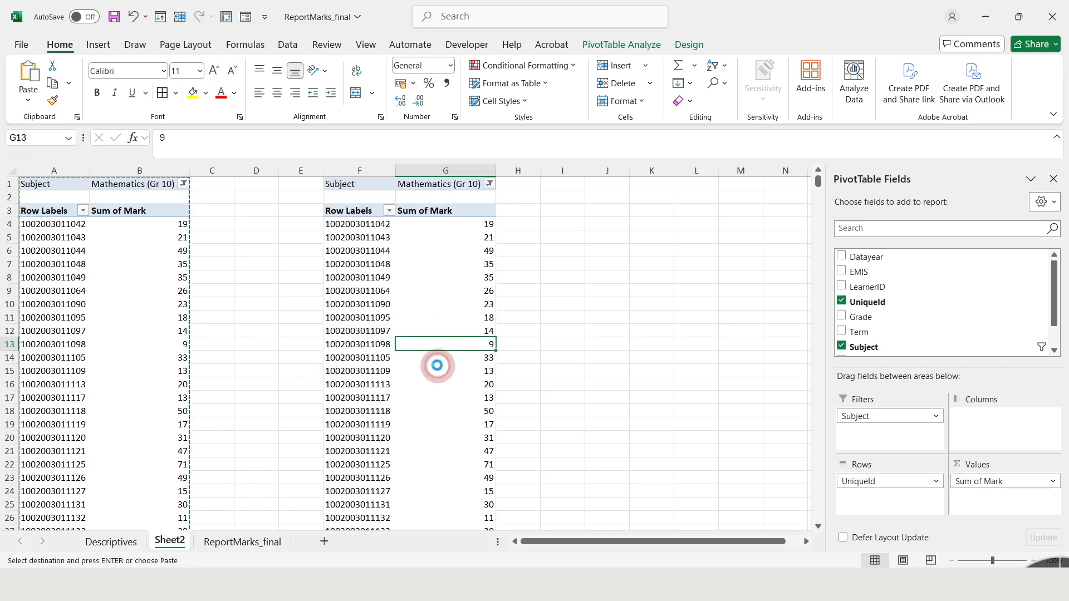
pyautogui.click(339, 384)
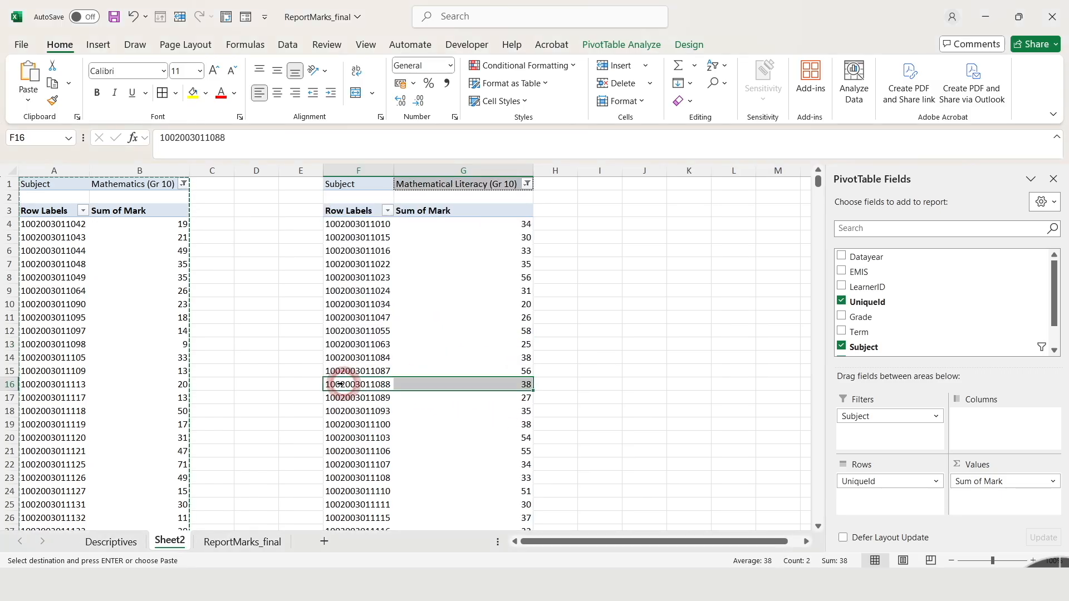
pyautogui.click(462, 330)
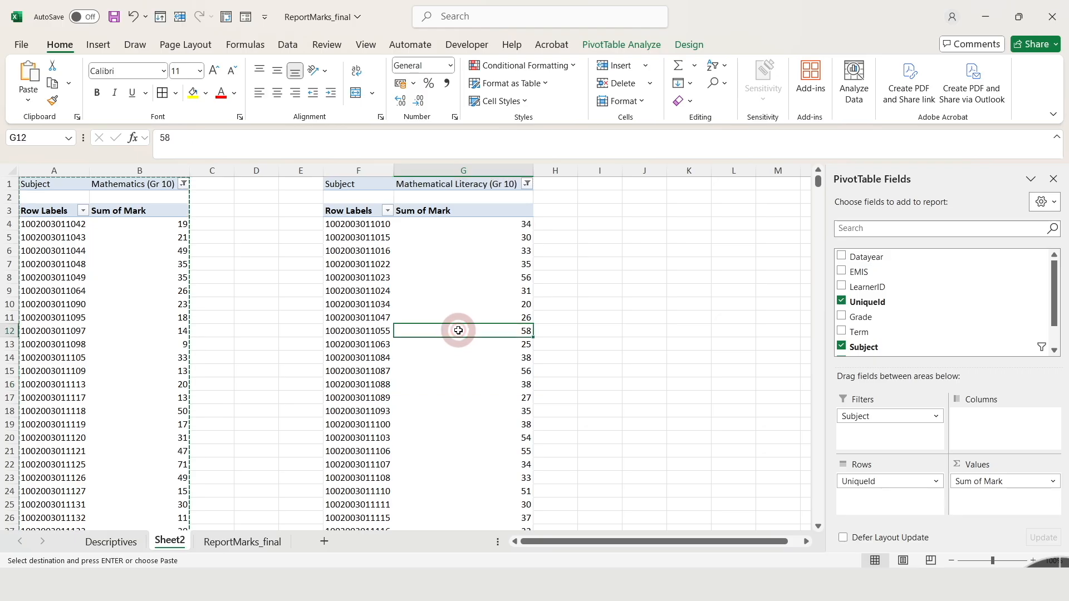
pyautogui.click(1053, 179)
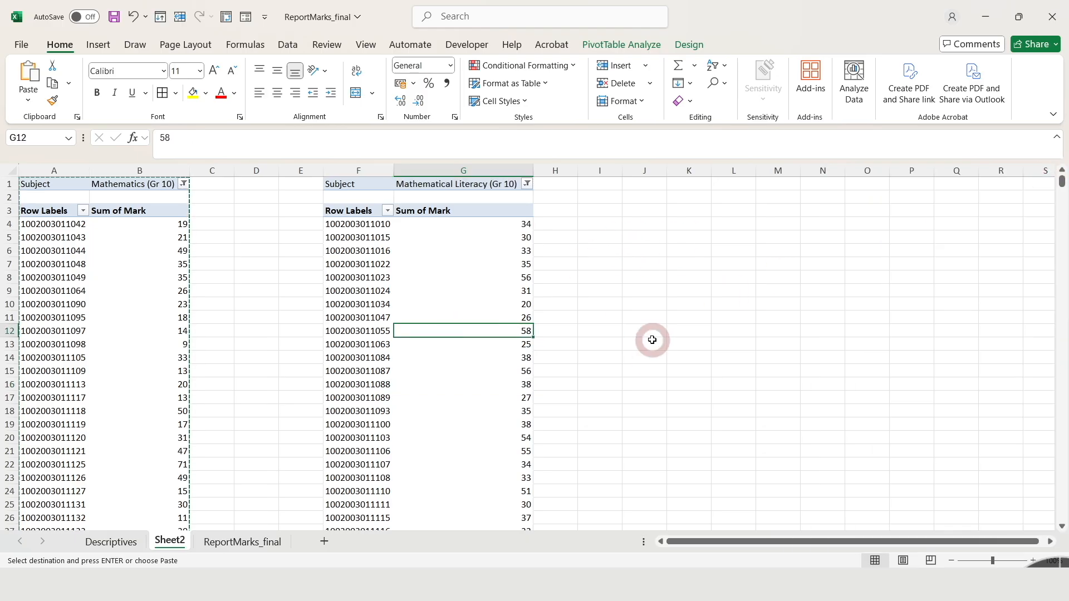
# Copy the statistic labels Average to Std Dev from F6:F10 of Descriptives, paste them as values at K5 of Sheet2 and slightly widen column K.
pyautogui.click(139, 543)
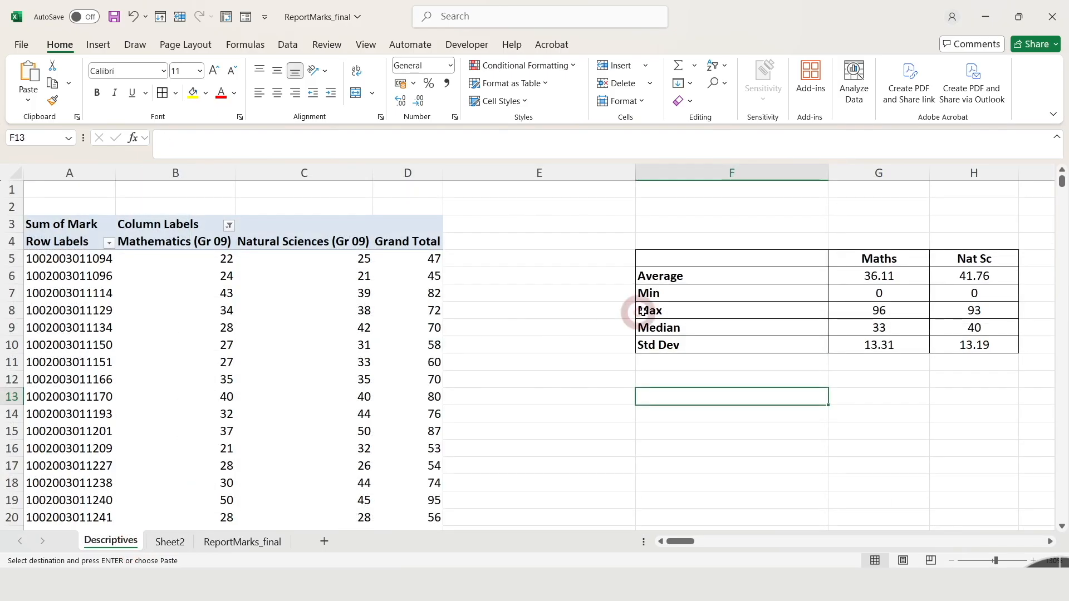
pyautogui.moveTo(697, 276); pyautogui.dragTo(700, 339)
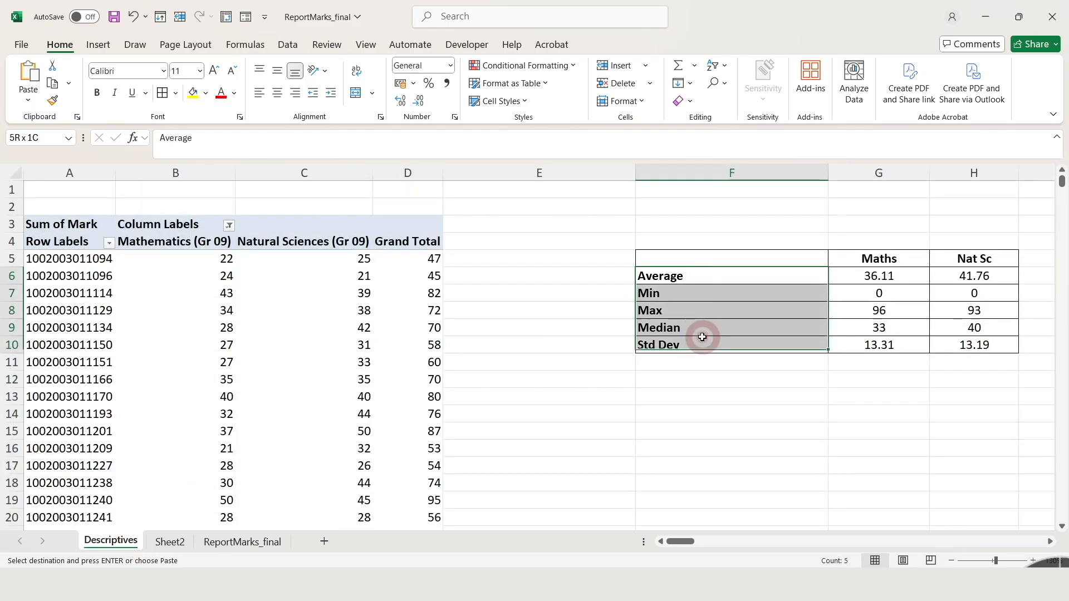
pyautogui.rightClick(716, 292)
pyautogui.click(758, 156)
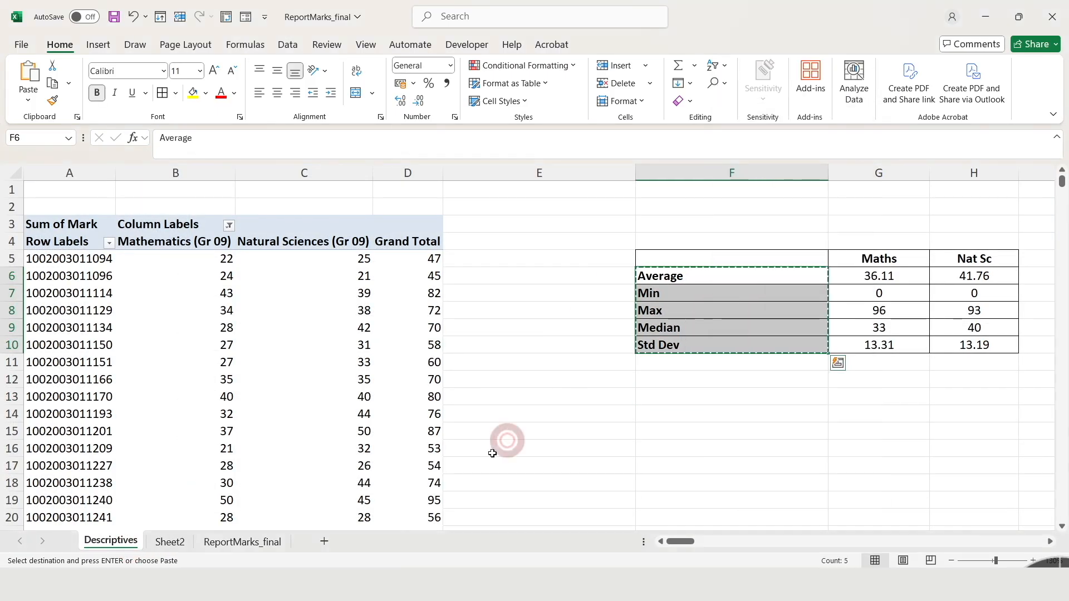
pyautogui.click(170, 542)
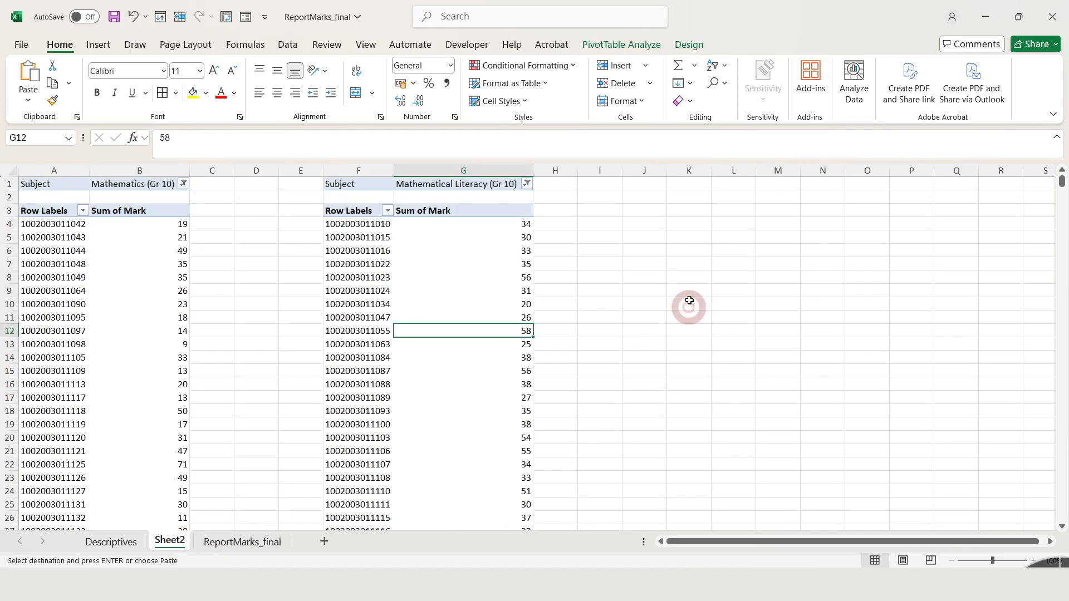
pyautogui.click(698, 236)
pyautogui.rightClick(699, 240)
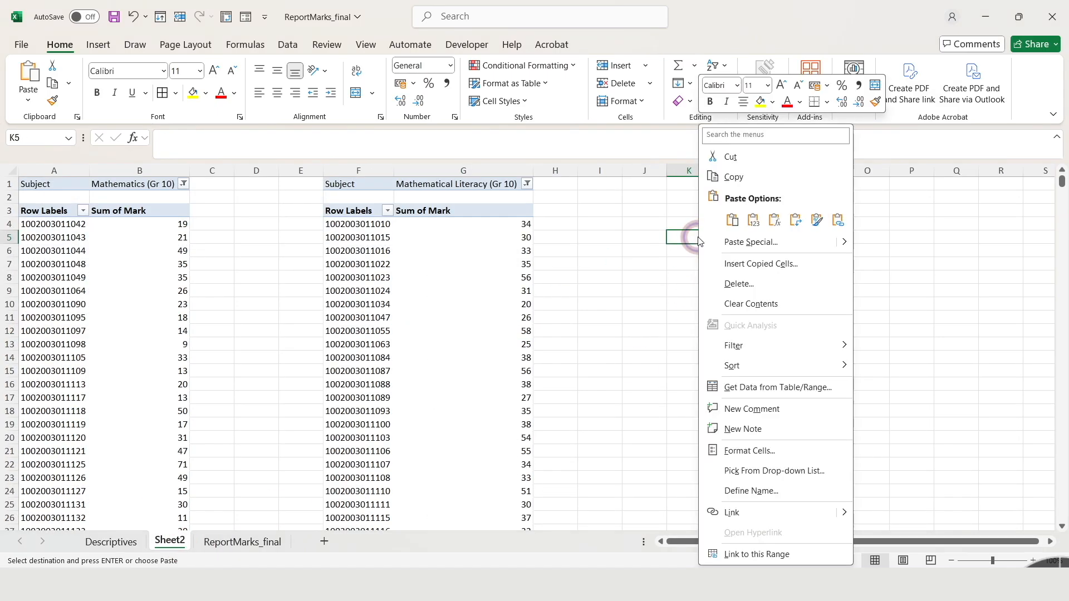
pyautogui.click(732, 220)
pyautogui.click(703, 356)
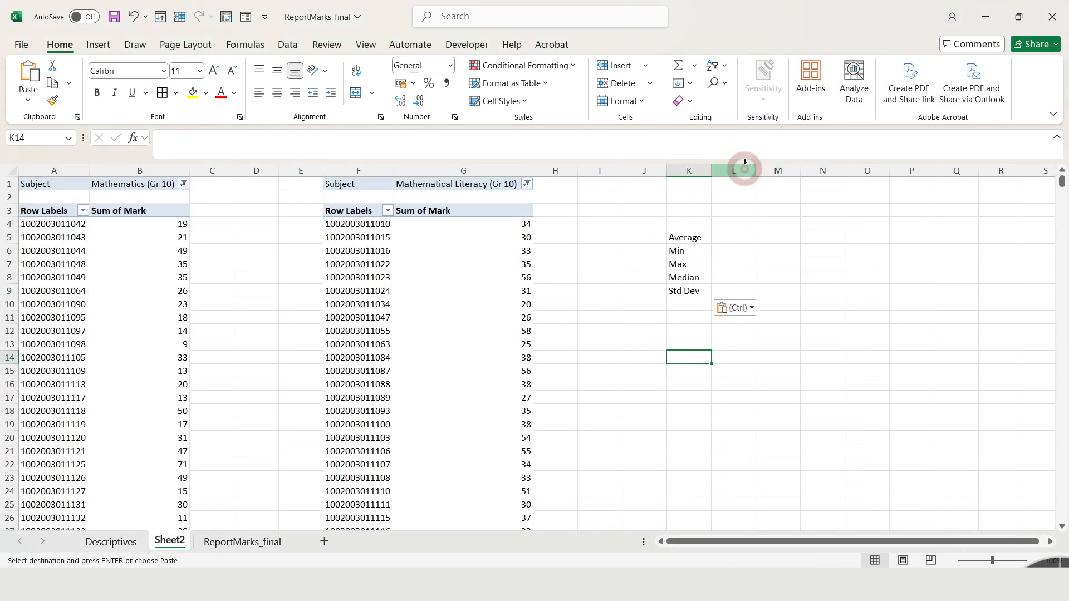
pyautogui.moveTo(711, 168); pyautogui.dragTo(729, 168)
pyautogui.click(752, 237)
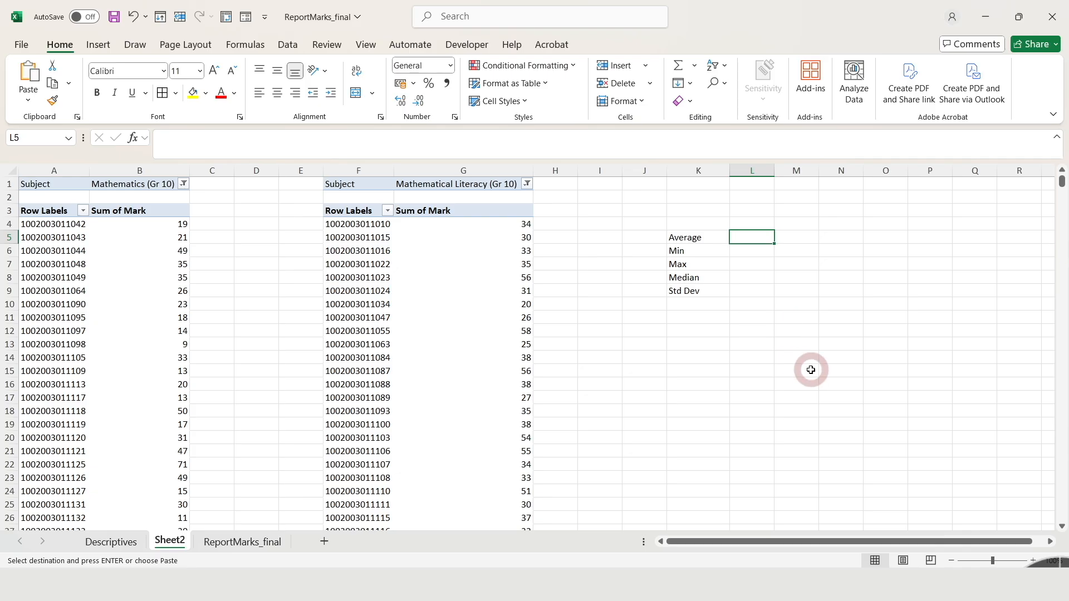
pyautogui.write('=')
pyautogui.press('Escape')
# Enter the heading Maths in L4 and calculate the average of the Grade 10 Mathematics marks B4:B1136 in L5.
pyautogui.click(759, 224)
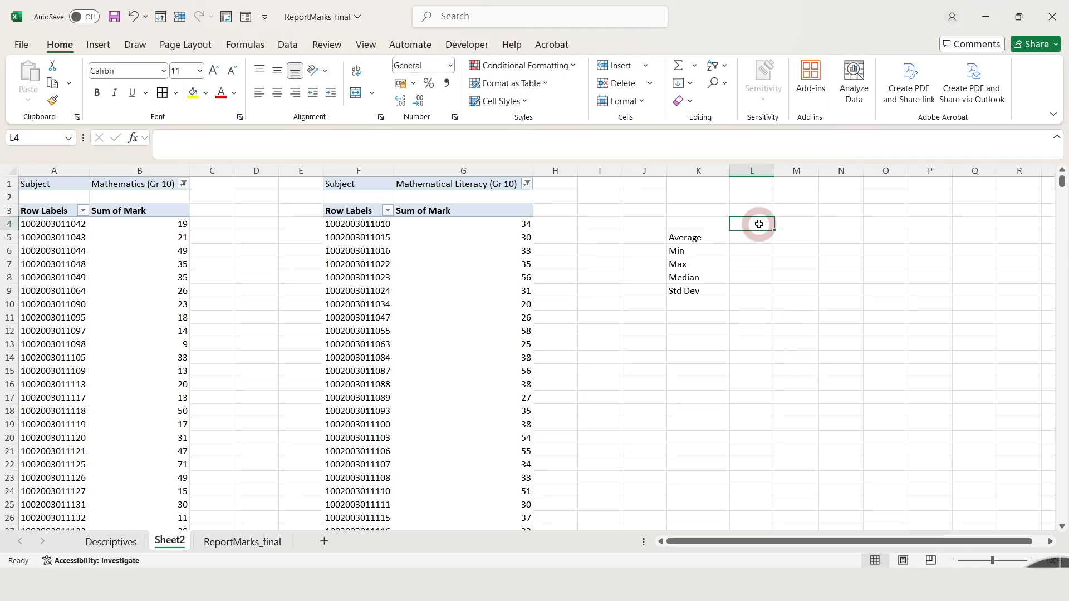
pyautogui.write('Maths')
pyautogui.click(745, 236)
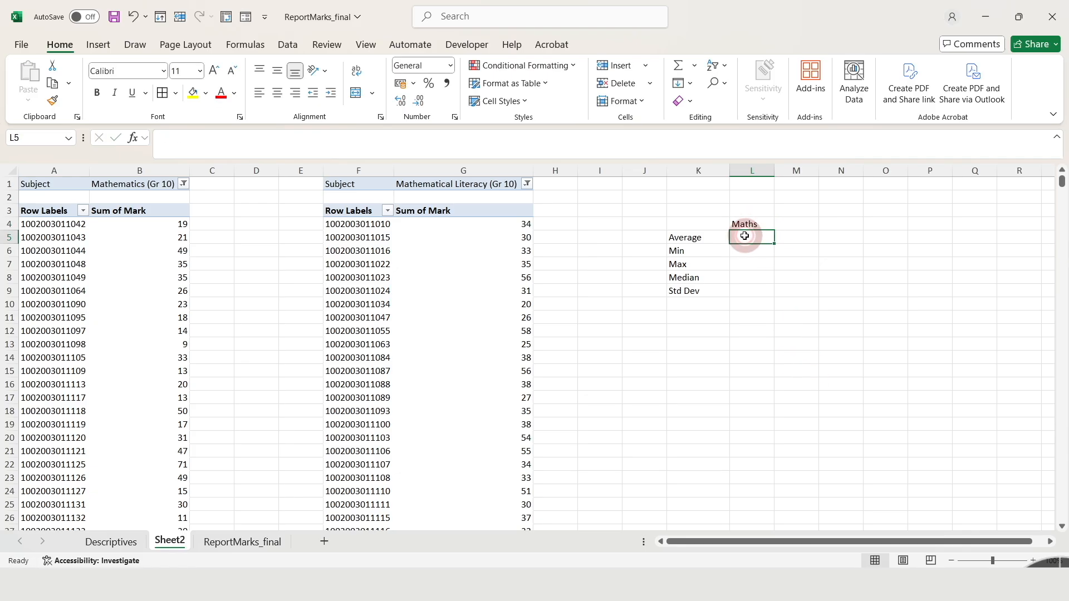
pyautogui.write('=av')
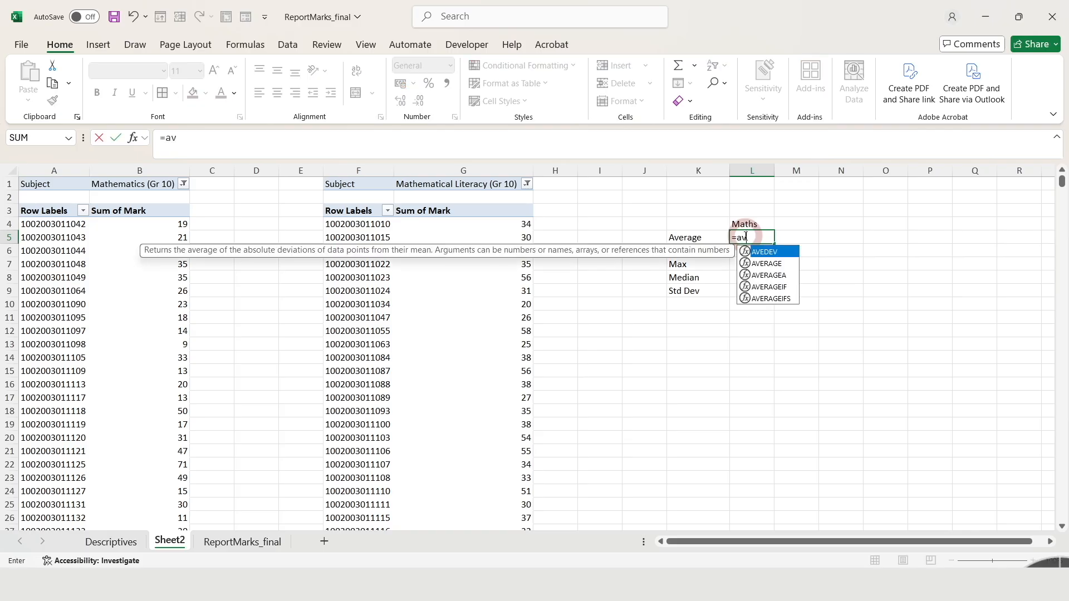
pyautogui.write('e')
pyautogui.doubleClick(767, 264)
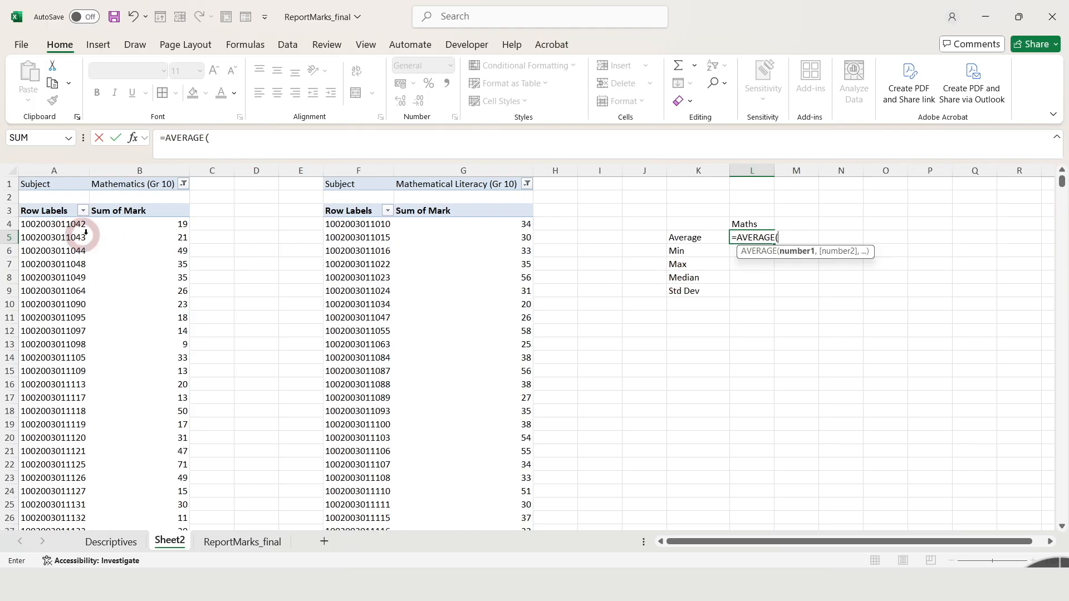
pyautogui.click(133, 236)
pyautogui.click(129, 226)
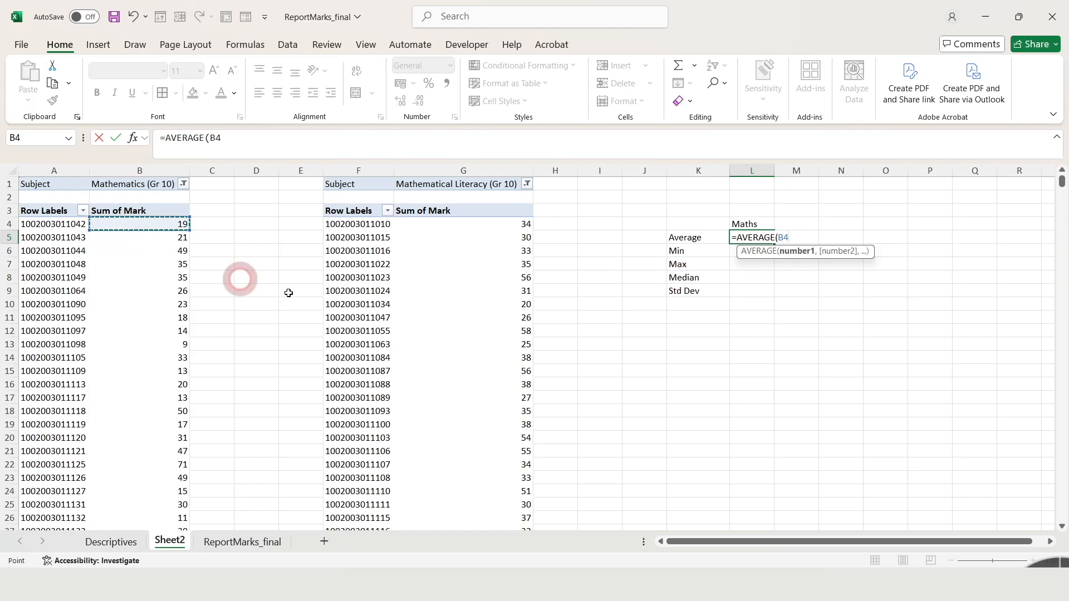
pyautogui.hotkey('ctrl', 'shift', 'Down')
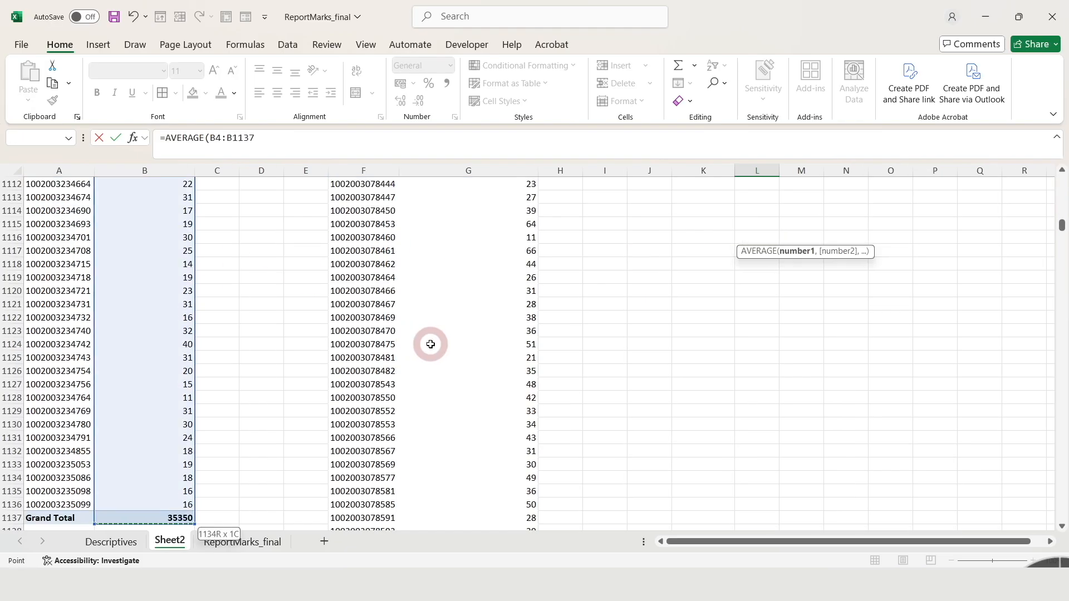
pyautogui.press('Return')
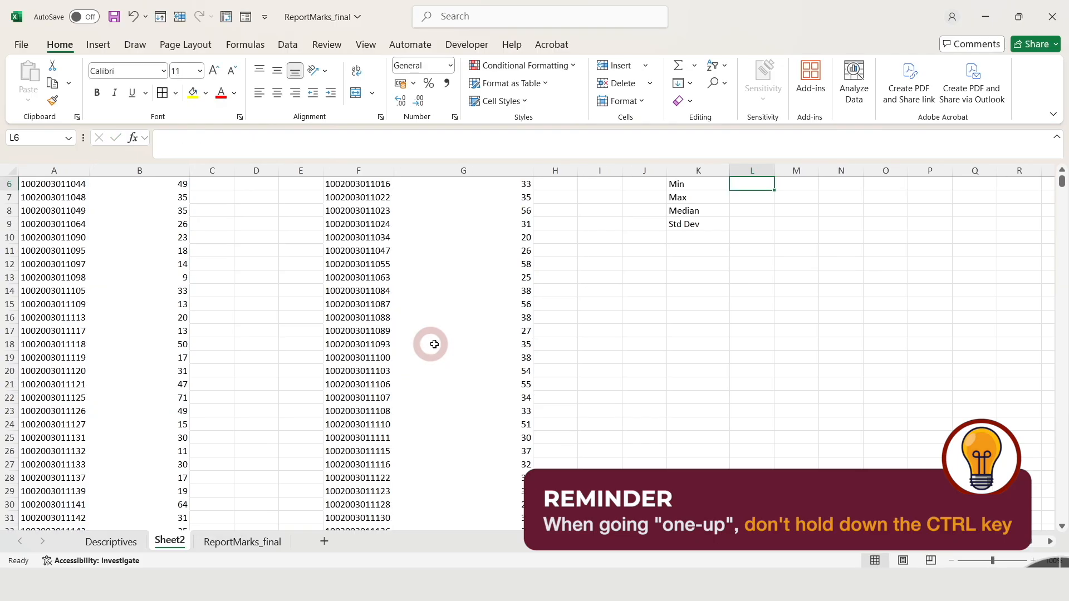
# Calculate the minimum of the Grade 10 Mathematics marks in L6 with MIN over B4:B1136, excluding the grand total.
pyautogui.scroll(2, 1061, 189)
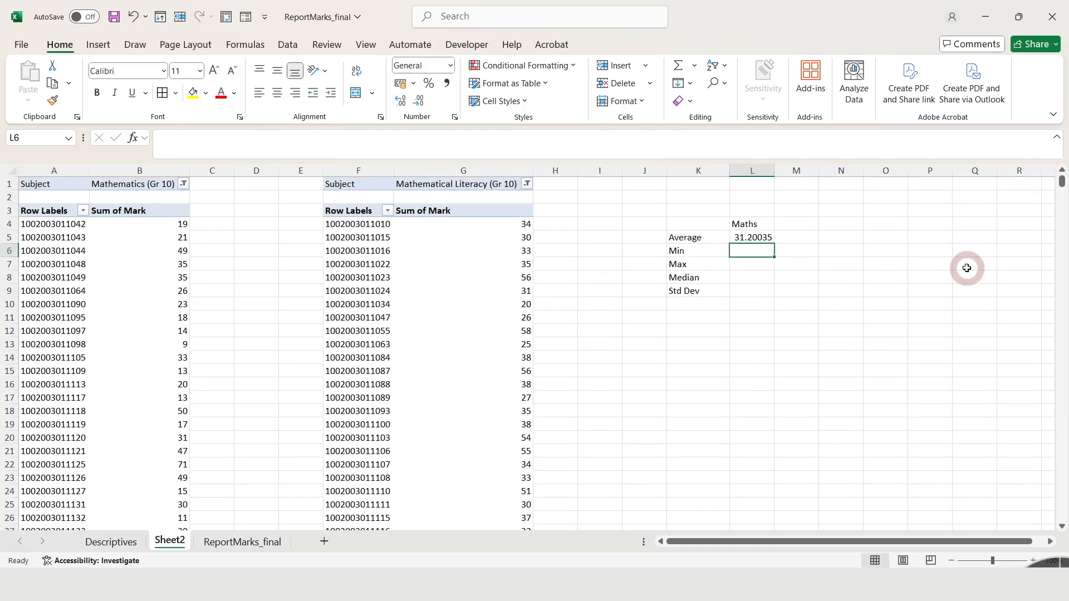
pyautogui.write('=min')
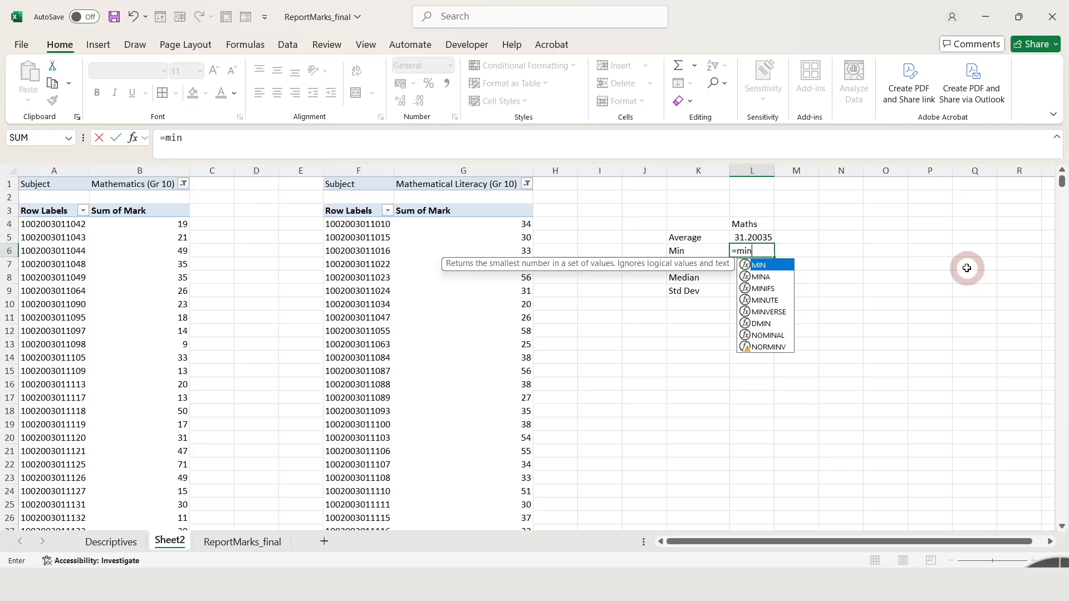
pyautogui.press('Tab')
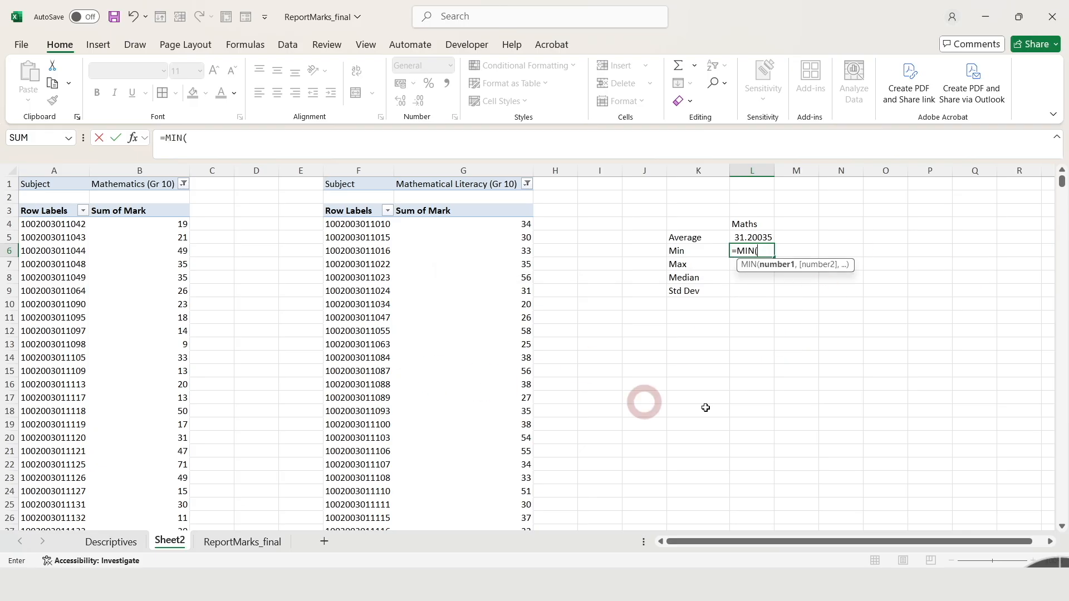
pyautogui.click(161, 229)
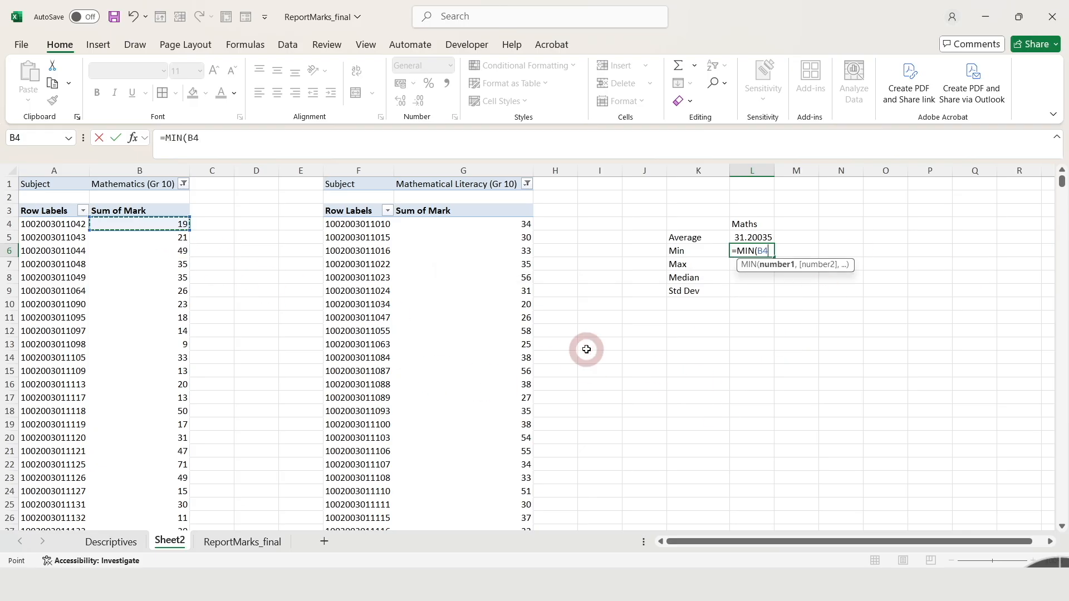
pyautogui.hotkey('ctrl', 'shift', 'Down')
pyautogui.hotkey('shift', 'Up')
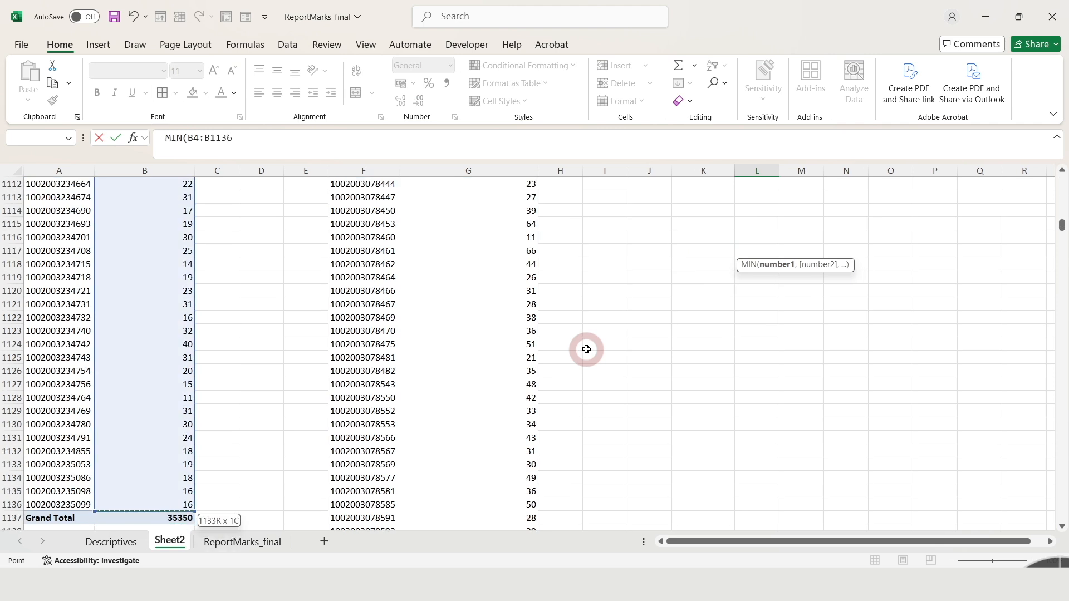
pyautogui.press('Return')
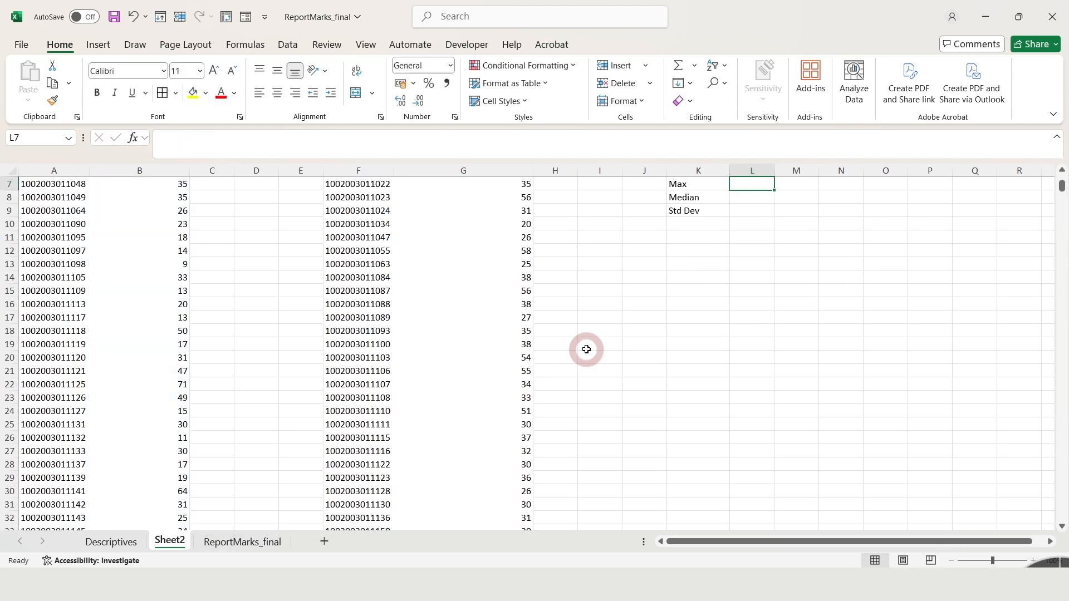
# Calculate the maximum of the Grade 10 Mathematics marks in L7 with MAX over B4:B1136, excluding the grand total.
pyautogui.scroll(2, 1062, 169)
pyautogui.click(755, 262)
pyautogui.write('=max')
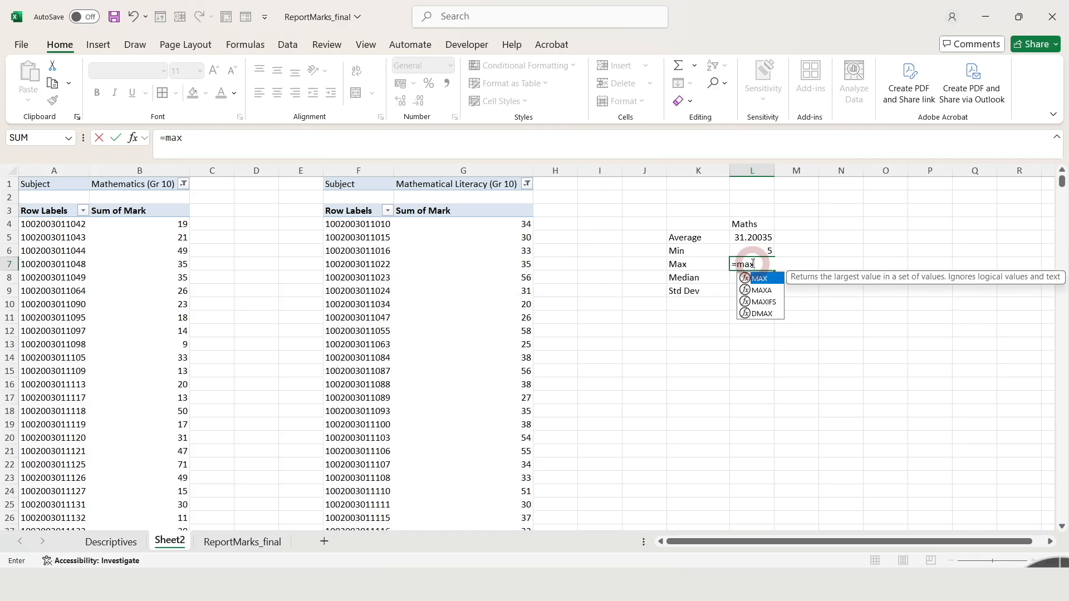
pyautogui.press('Tab')
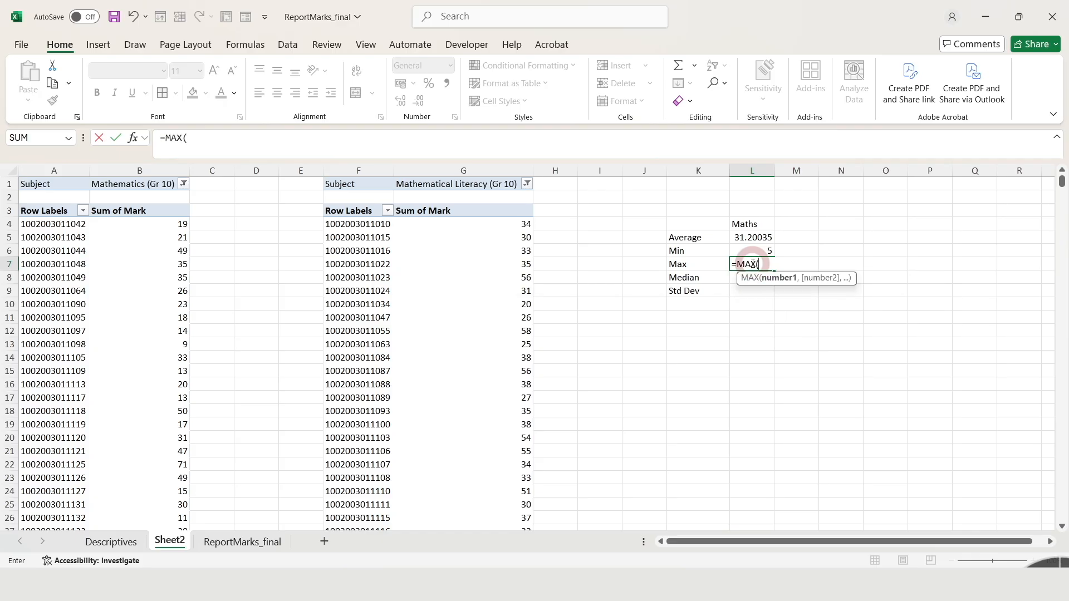
pyautogui.click(163, 226)
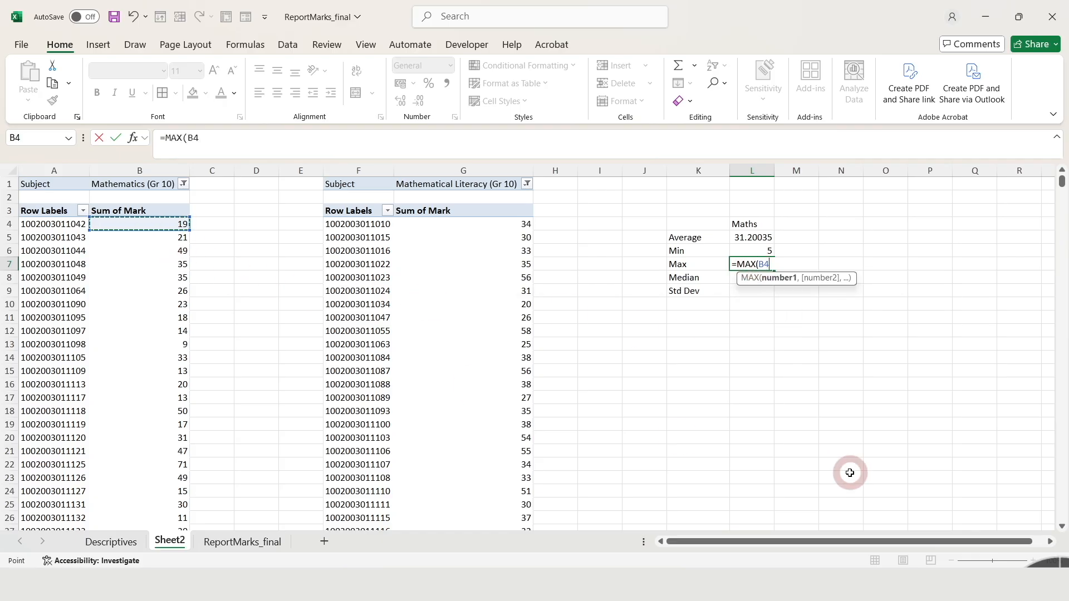
pyautogui.hotkey('ctrl', 'shift', 'Down')
pyautogui.hotkey('shift', 'Up')
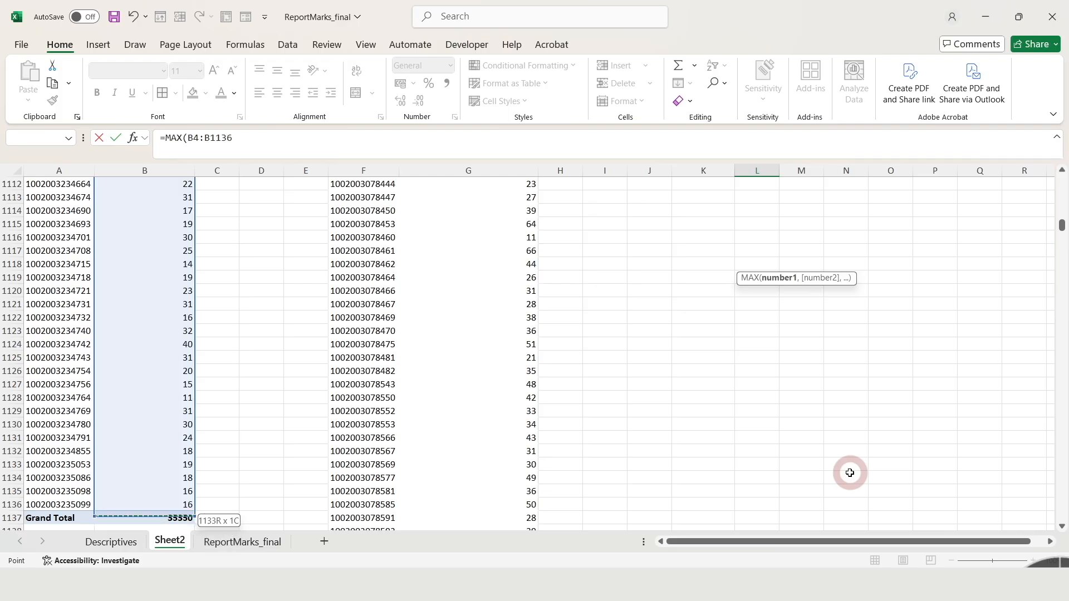
pyautogui.press('Return')
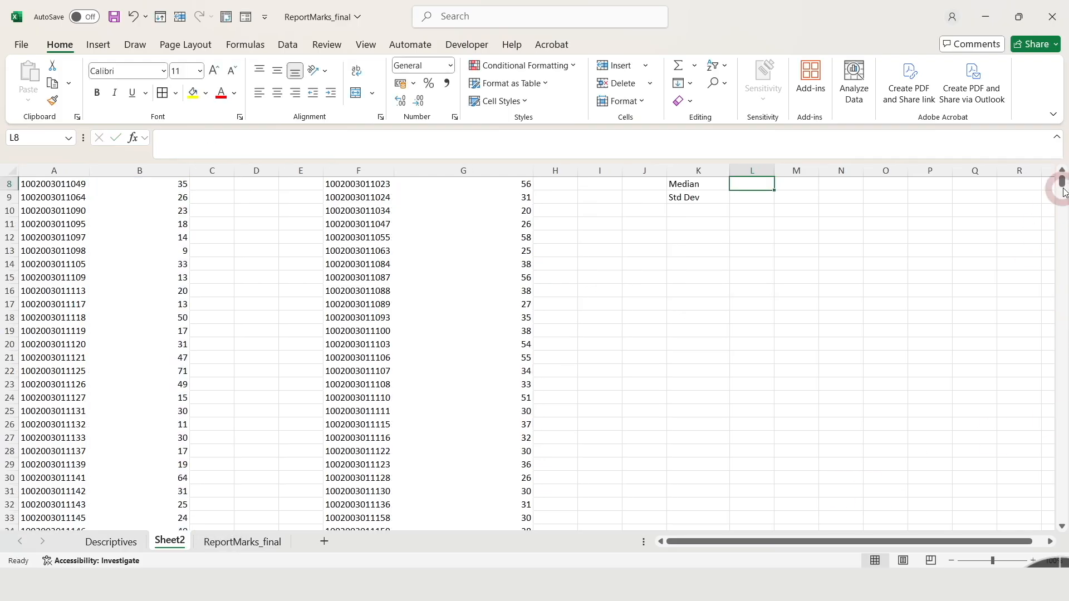
# Calculate the median of the Grade 10 Mathematics marks in L8 with MEDIAN over B4:B1136, excluding the grand total.
pyautogui.click(1062, 170)
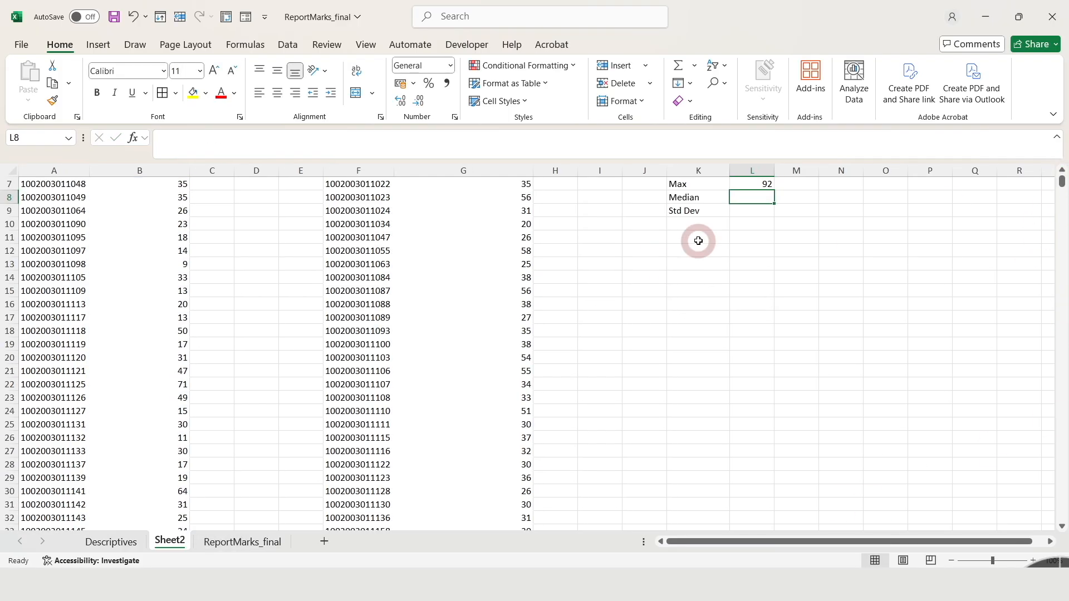
pyautogui.write('=me')
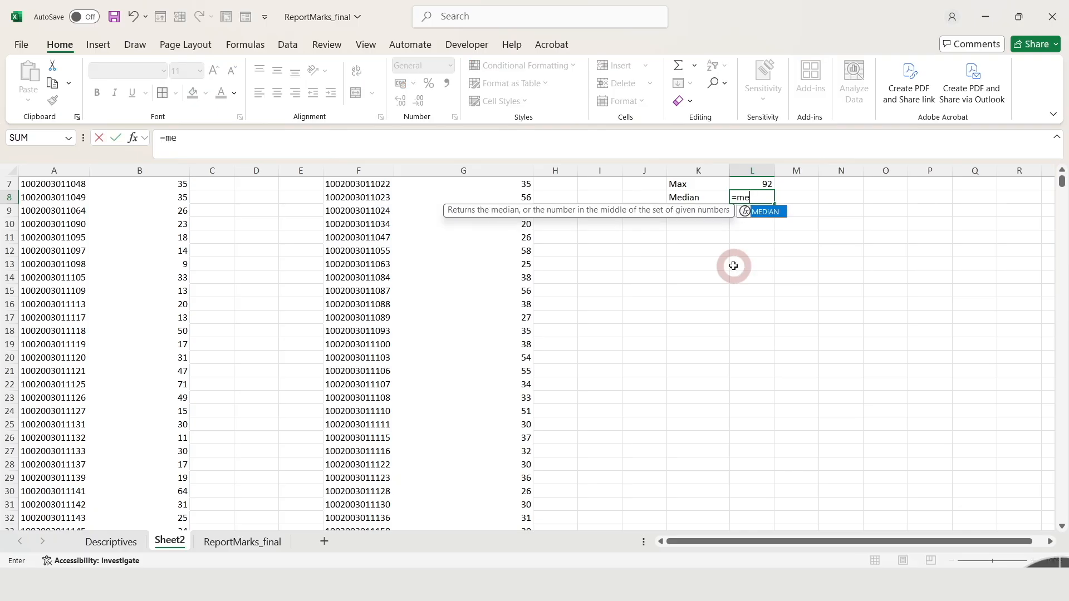
pyautogui.press('Tab')
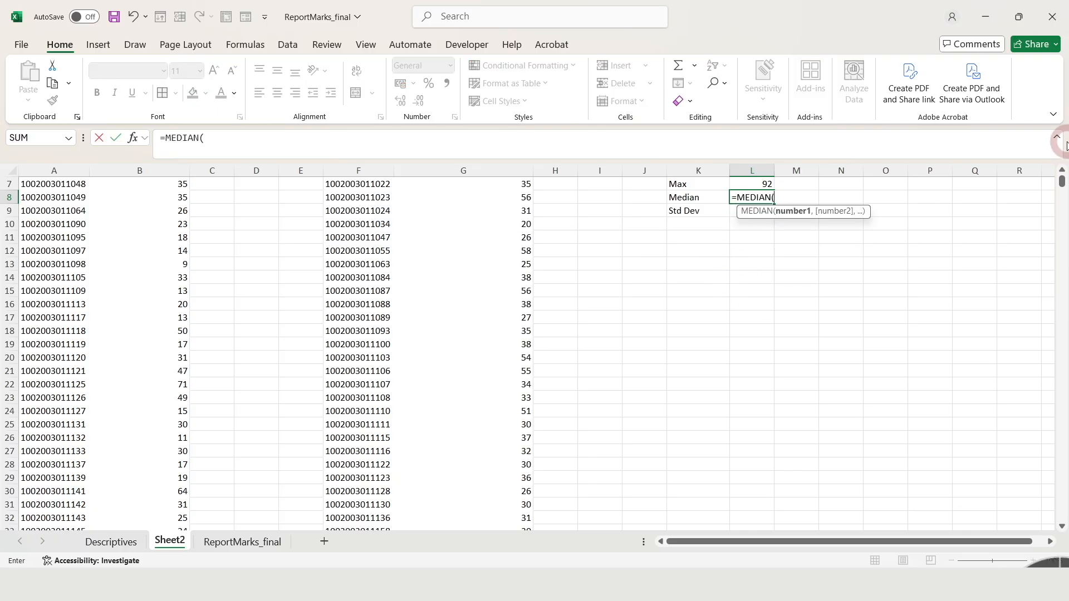
pyautogui.scroll(2, 1061, 189)
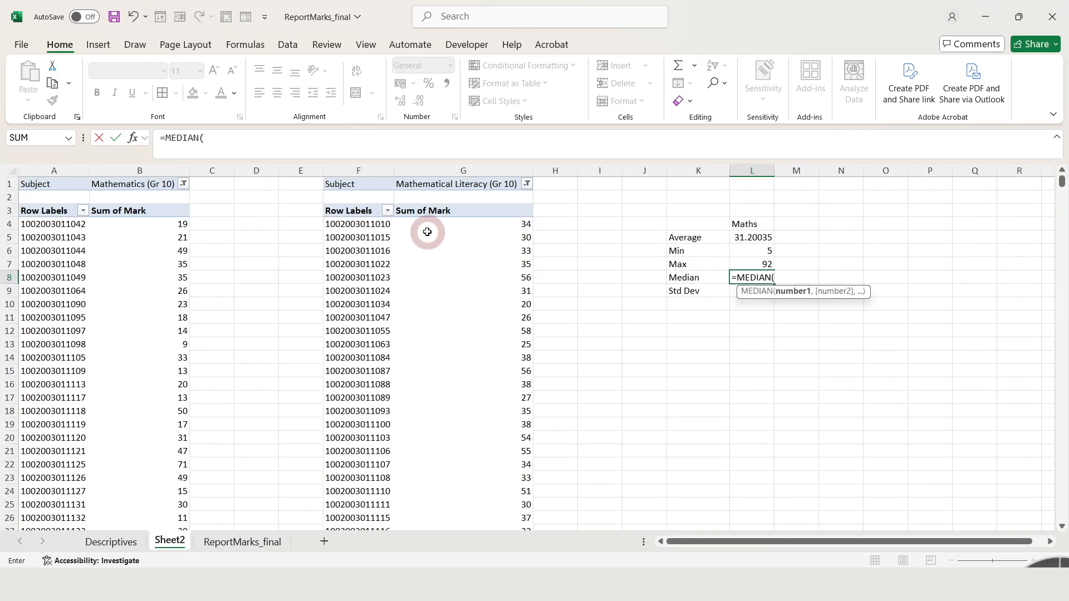
pyautogui.click(159, 222)
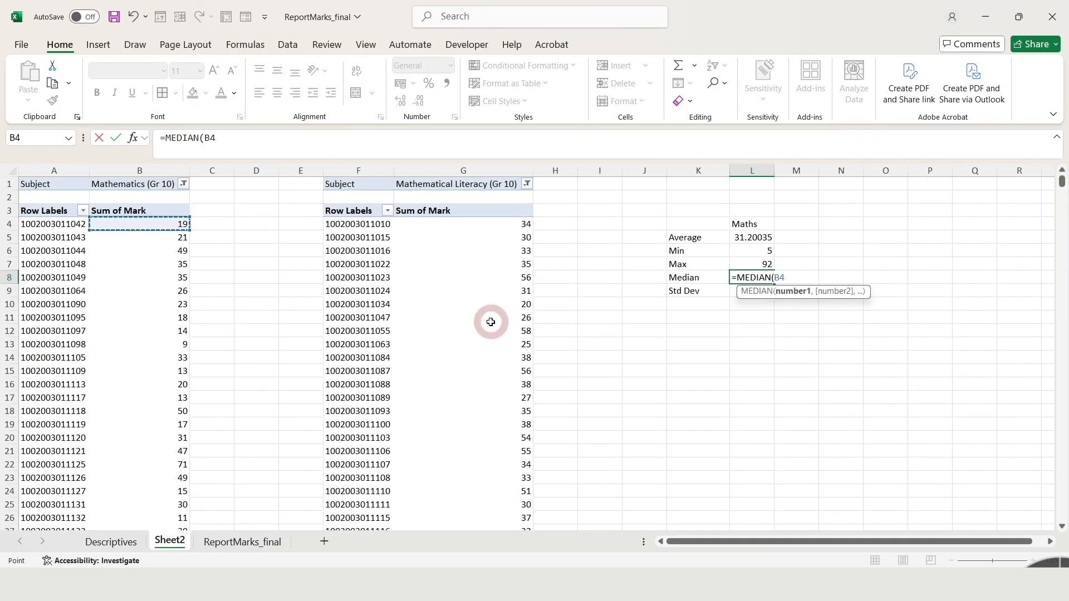
pyautogui.hotkey('ctrl', 'shift', 'Down')
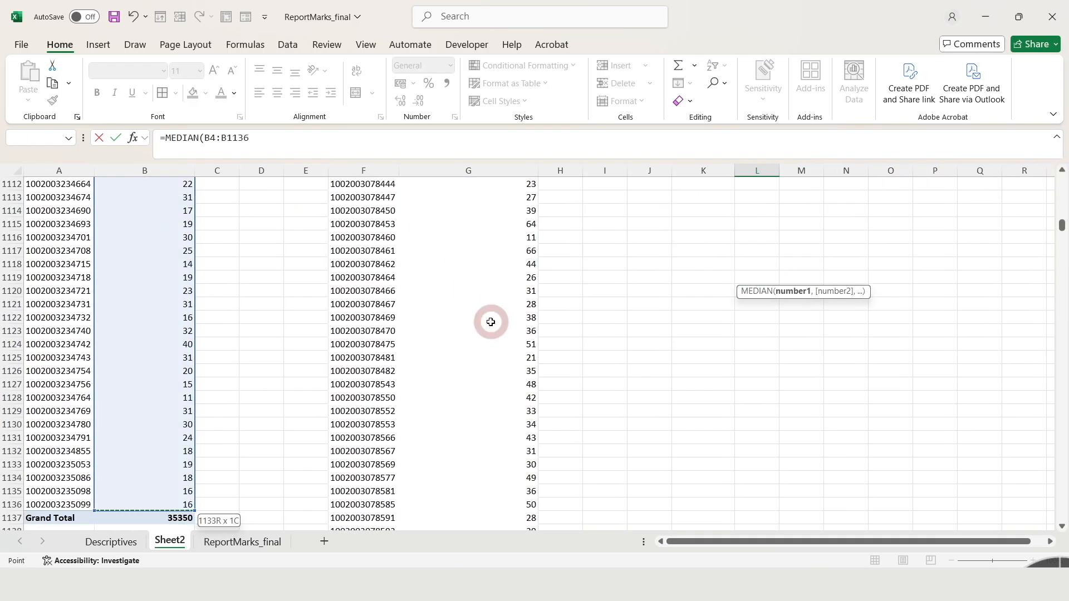
pyautogui.press('Return')
# Calculate the standard deviation of the Grade 10 Mathematics marks in L9 with STDEV over B4:B1136, excluding the grand total.
pyautogui.moveTo(1065, 185); pyautogui.dragTo(1064, 182)
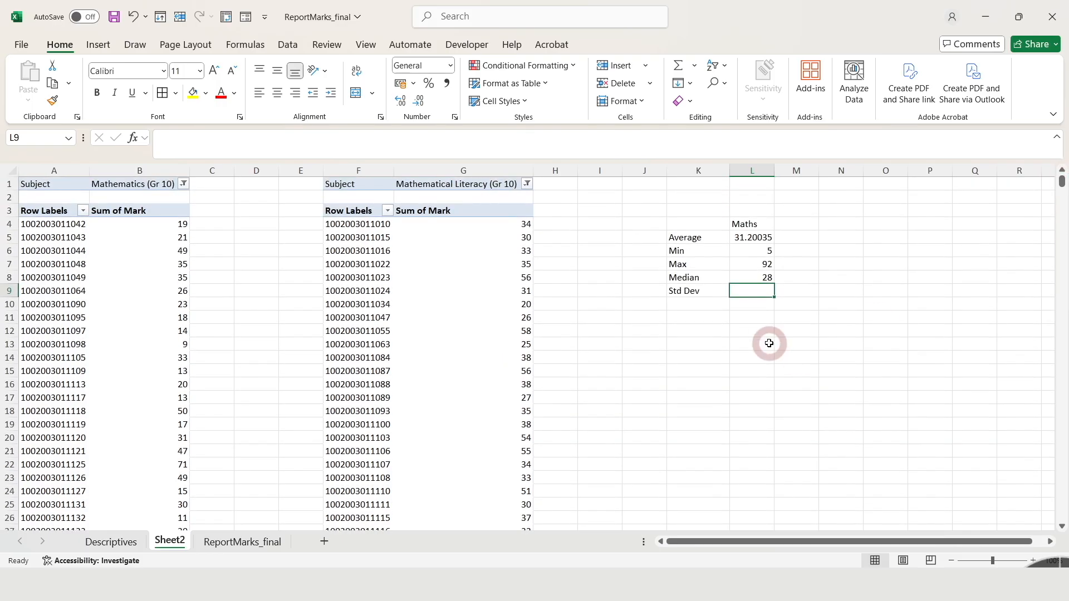
pyautogui.write('=')
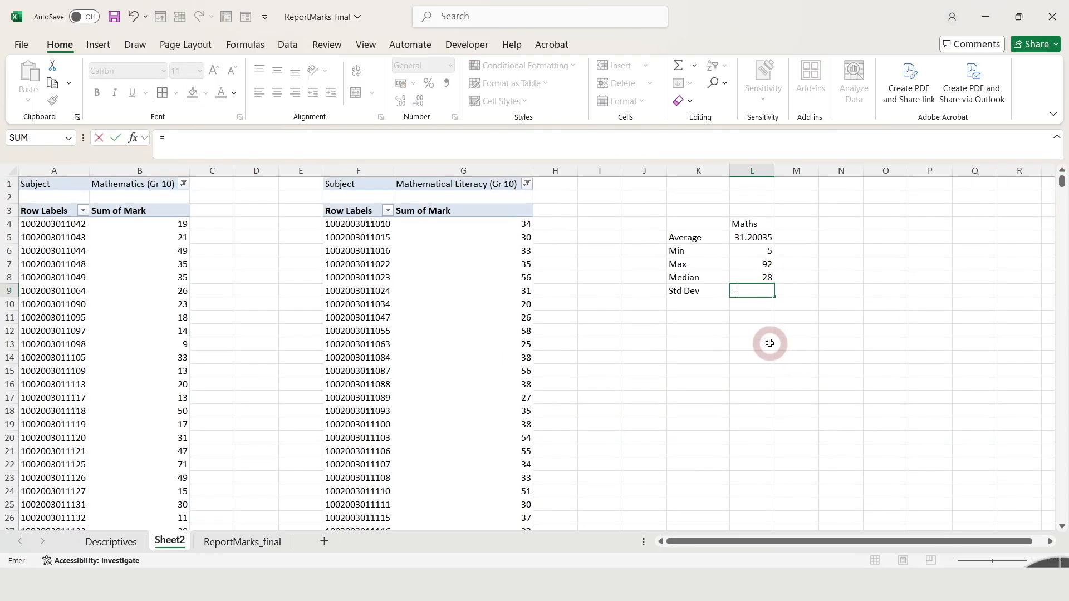
pyautogui.write('st')
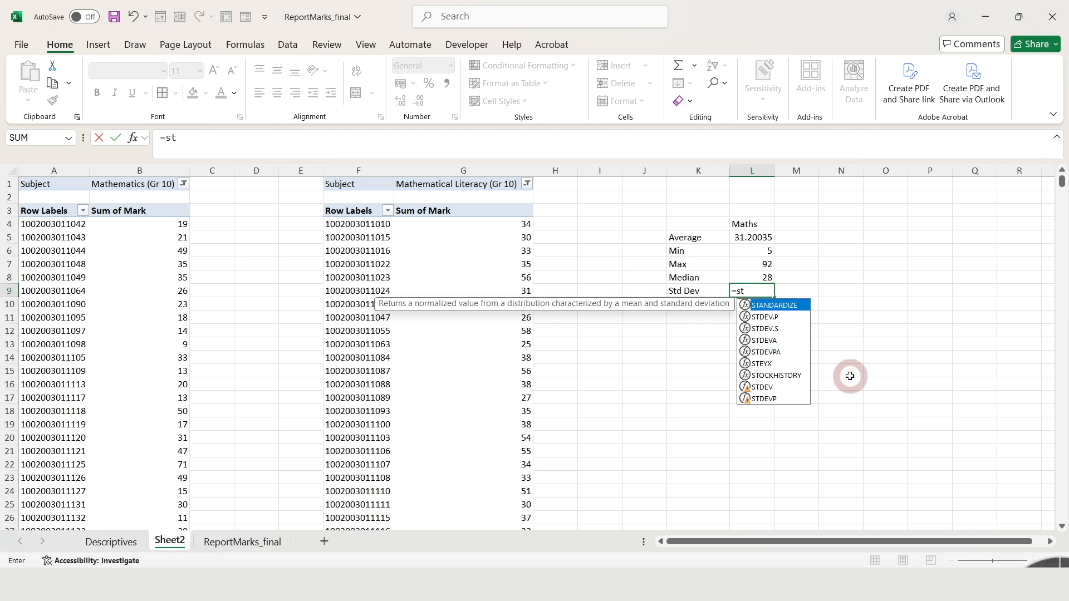
pyautogui.scroll(-1, 850, 377)
pyautogui.press('BackSpace')
pyautogui.write('r')
pyautogui.press('BackSpace')
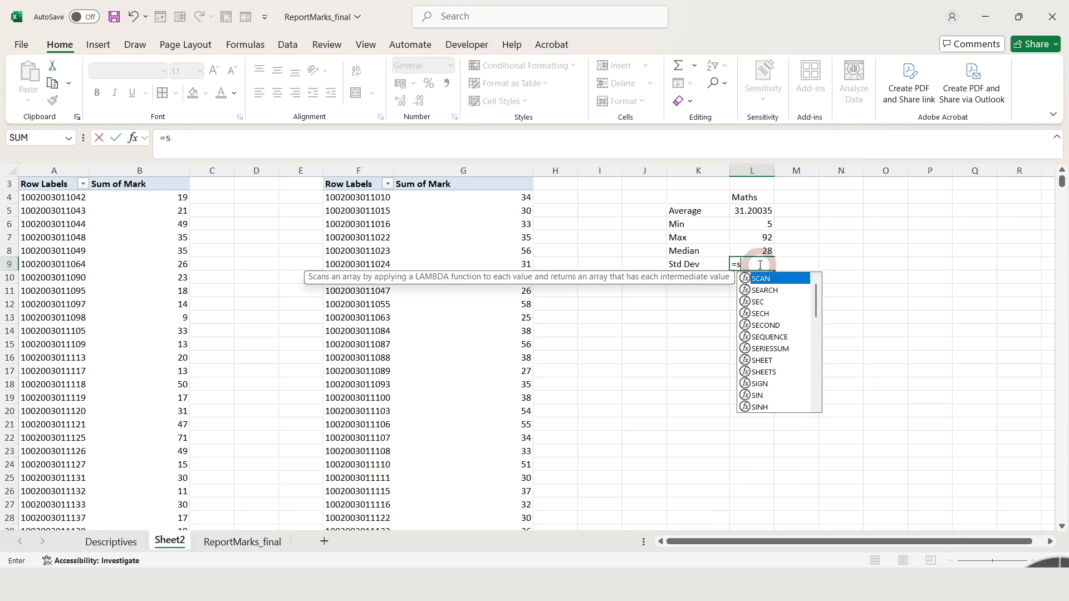
pyautogui.write('t')
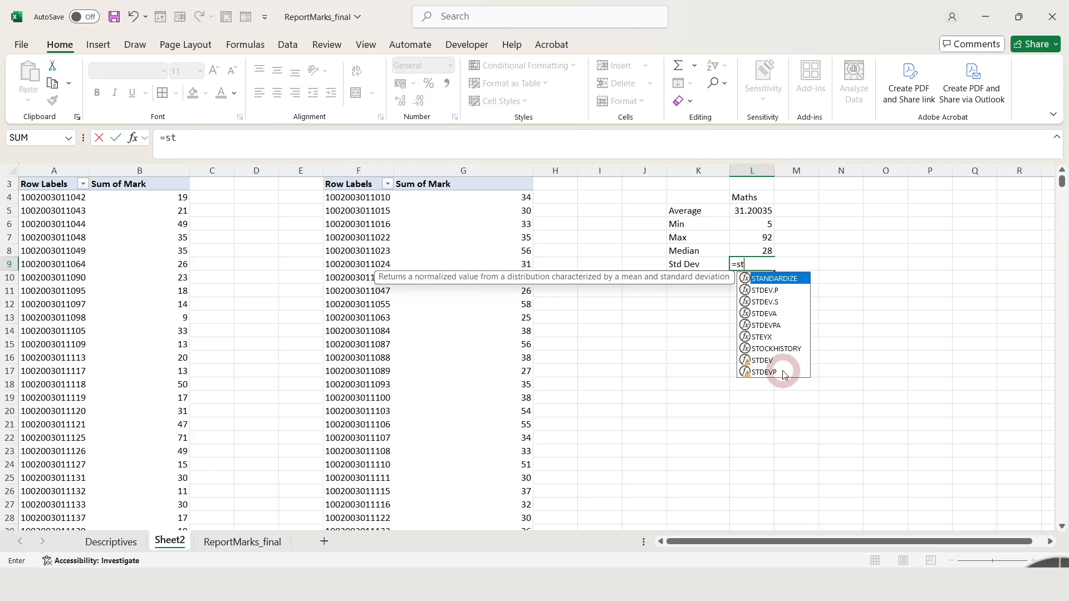
pyautogui.click(763, 360)
pyautogui.press('Tab')
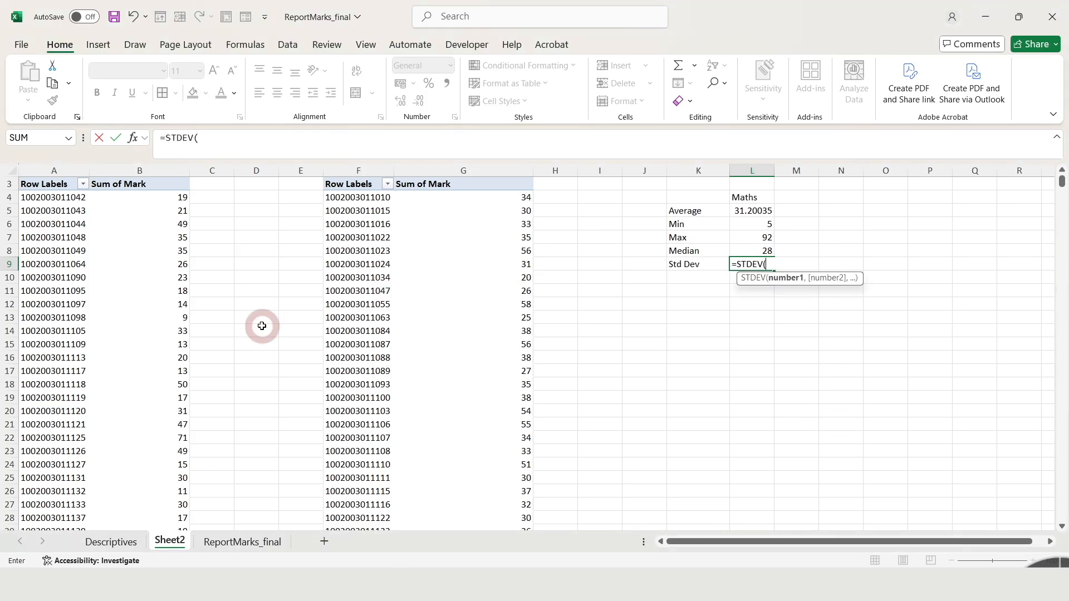
pyautogui.click(167, 197)
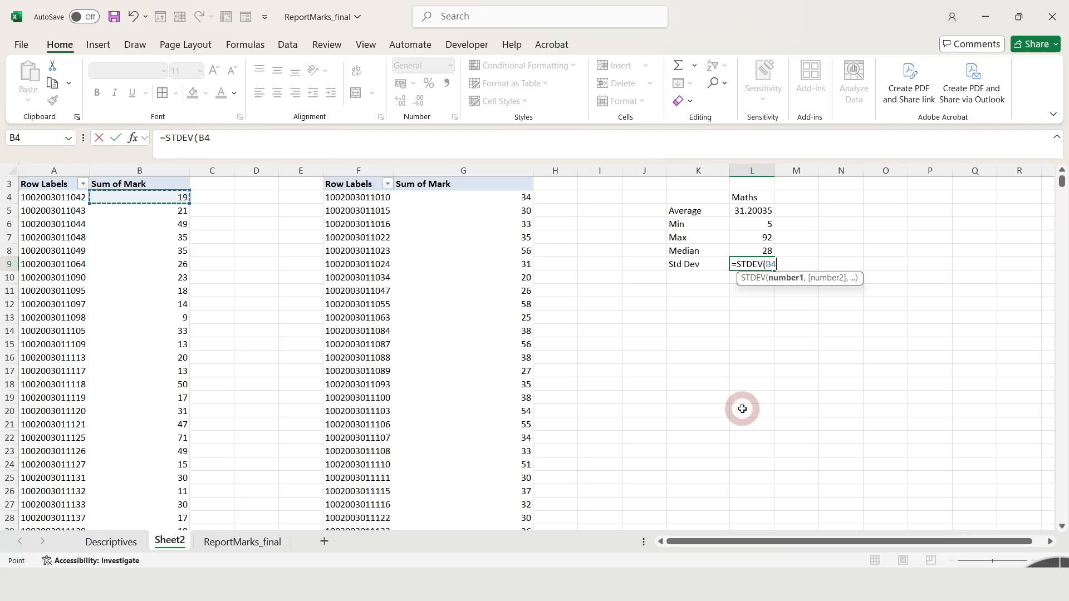
pyautogui.hotkey('ctrl', 'shift', 'Down')
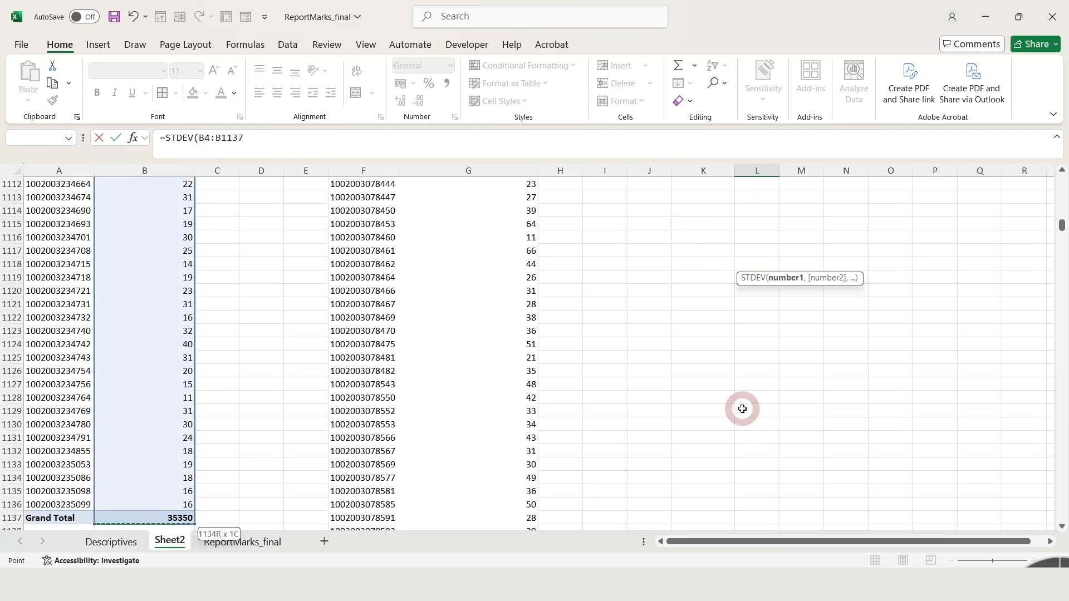
pyautogui.hotkey('ctrl', 'shift', 'Up')
pyautogui.click(182, 200)
pyautogui.hotkey('ctrl', 'shift', 'Down')
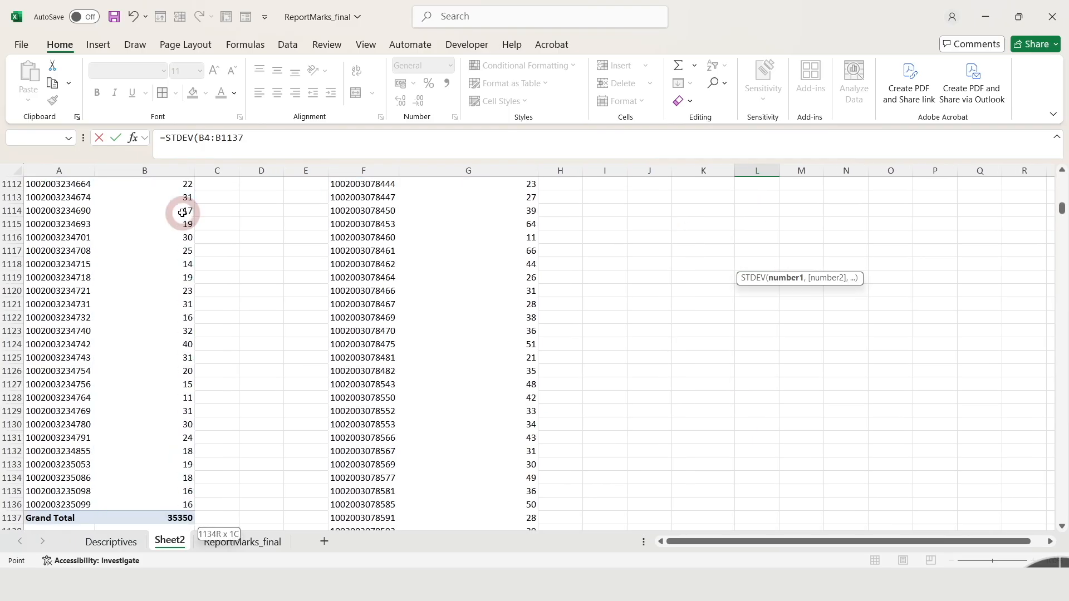
pyautogui.hotkey('shift', 'Up')
pyautogui.press('Escape')
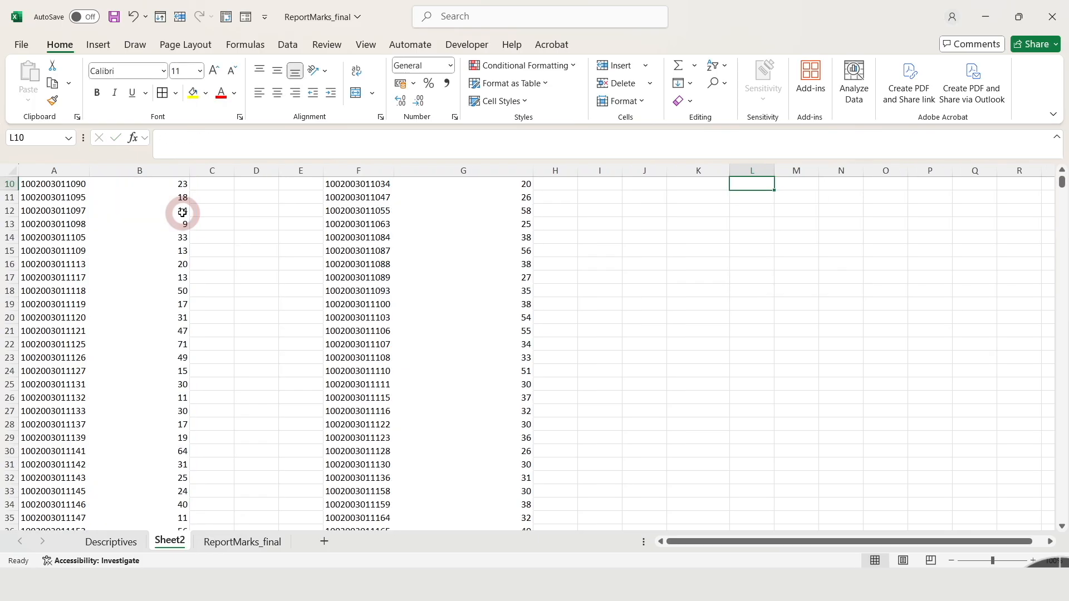
# Enter the heading MathsLit in M4, beside the Maths heading.
pyautogui.moveTo(1063, 190); pyautogui.dragTo(1061, 180)
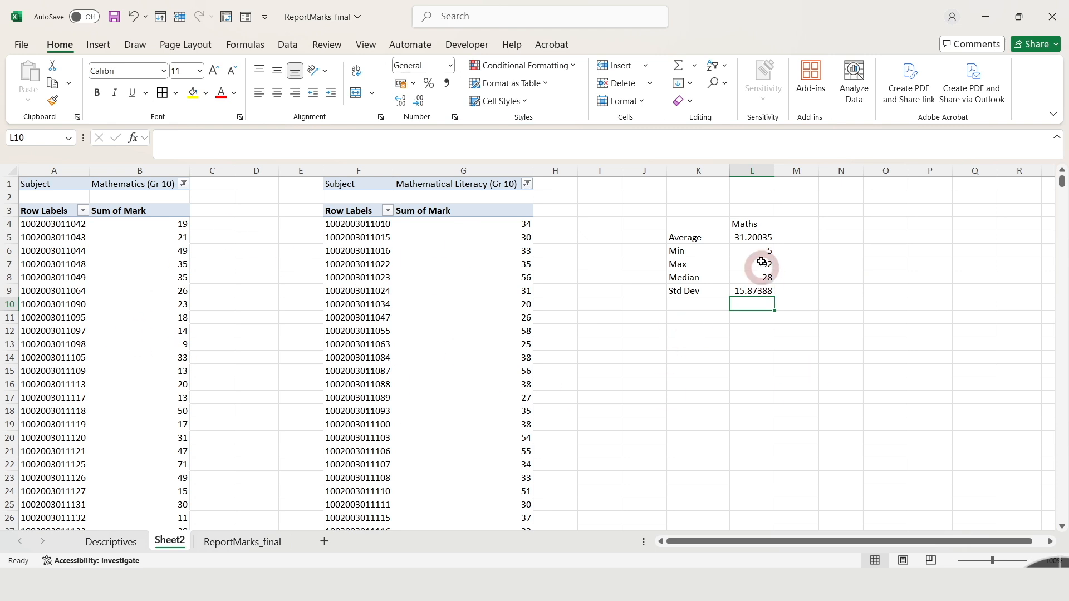
pyautogui.click(797, 225)
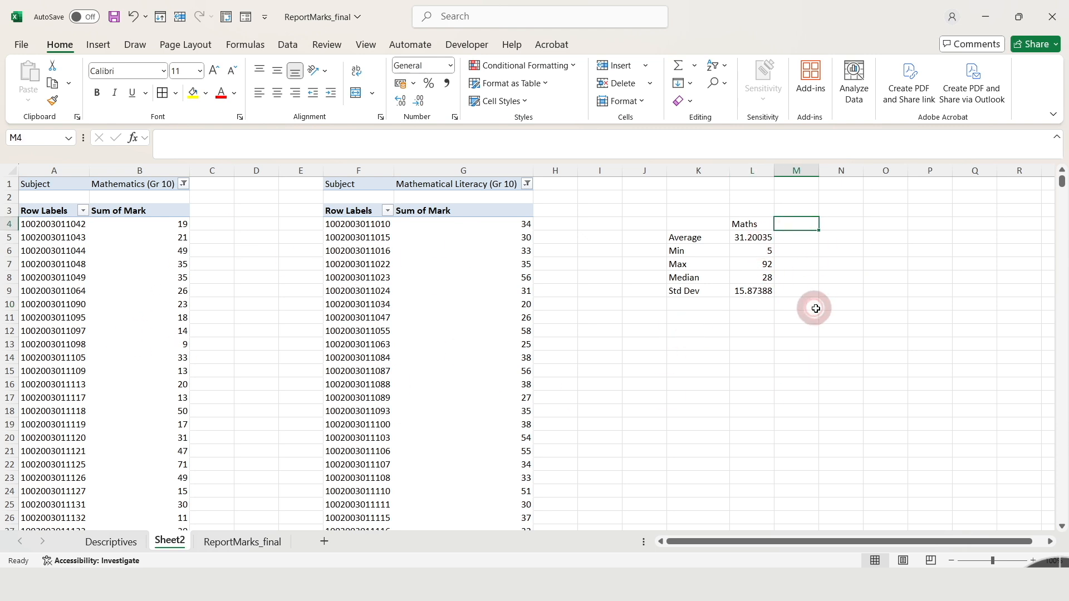
pyautogui.write('Maths')
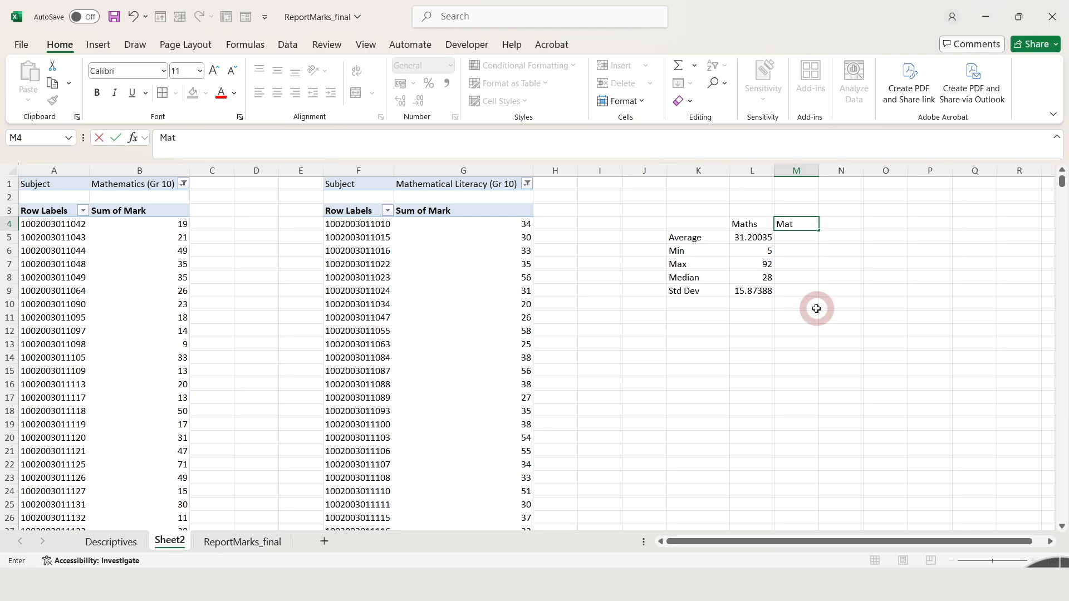
pyautogui.write('Lit')
# Calculate the average of the Grade 10 Mathematical Literacy marks in M5 with AVERAGE over G4:G3214, excluding the grand total.
pyautogui.click(785, 238)
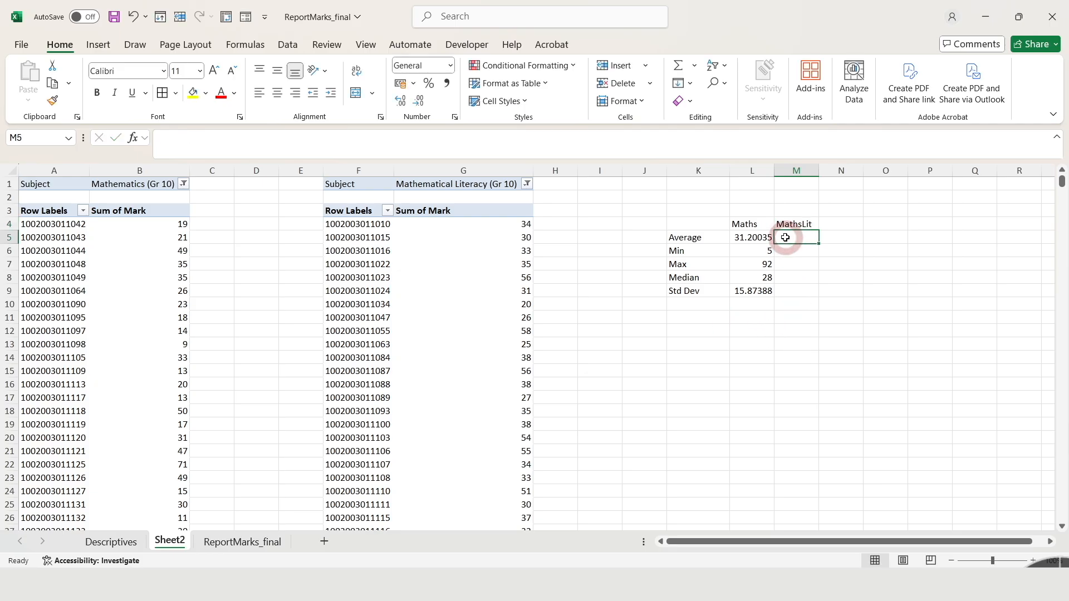
pyautogui.write('=av')
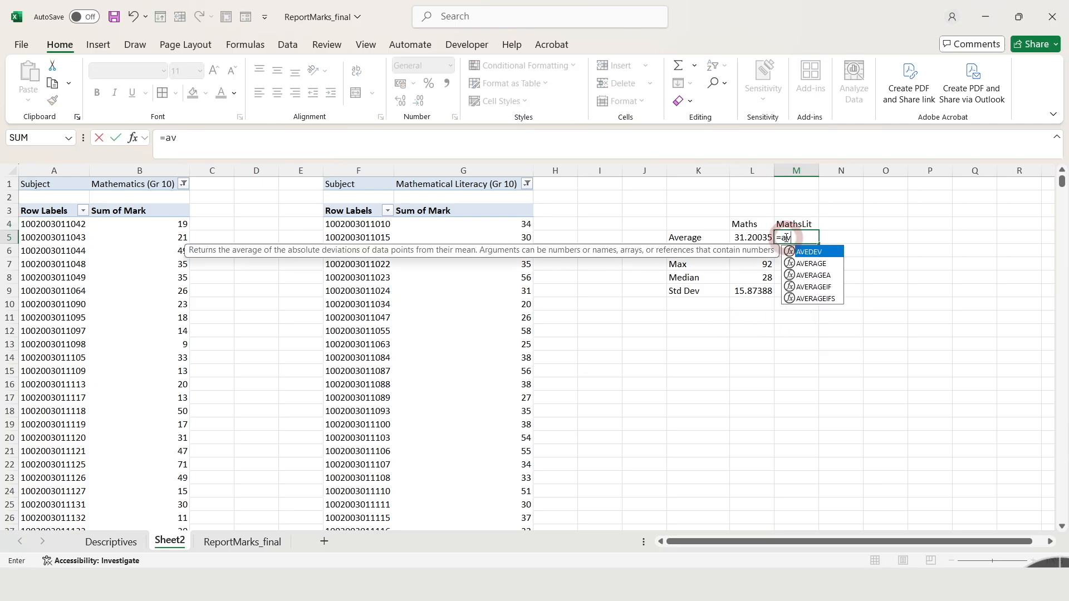
pyautogui.press('Down')
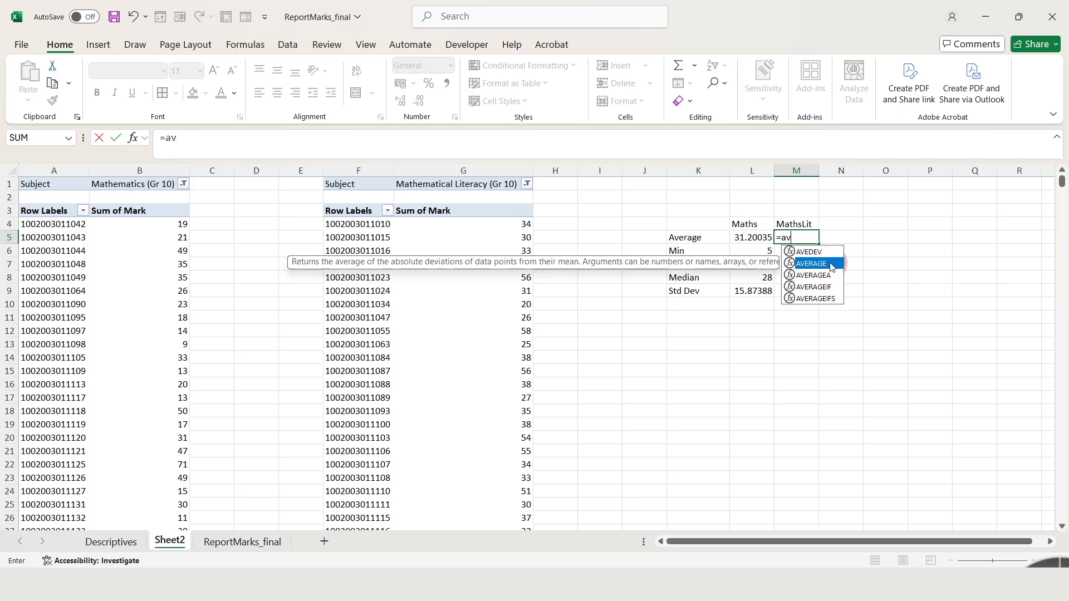
pyautogui.press('Tab')
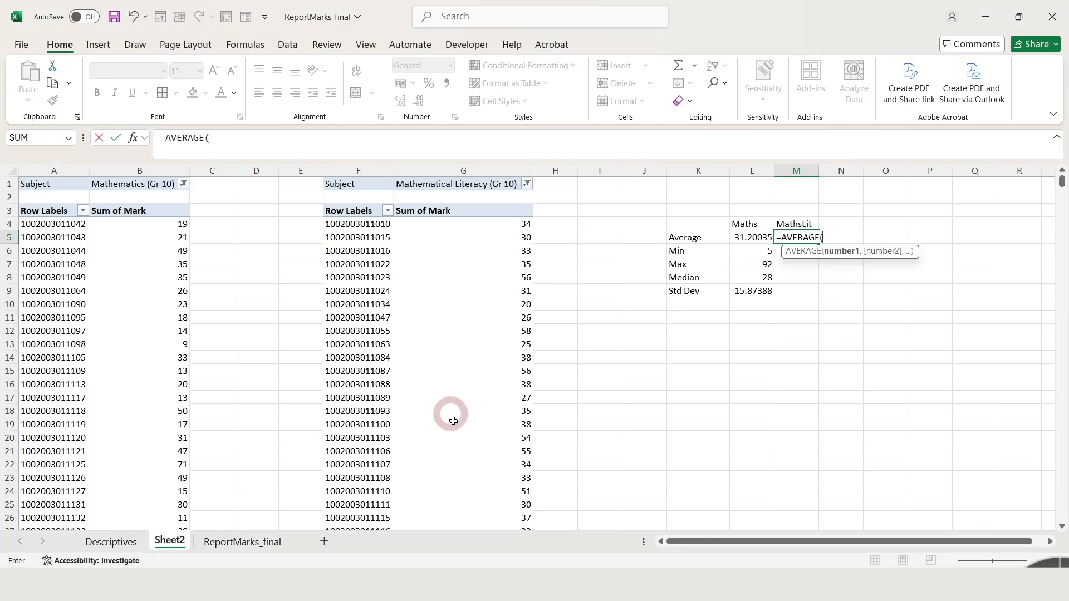
pyautogui.click(504, 225)
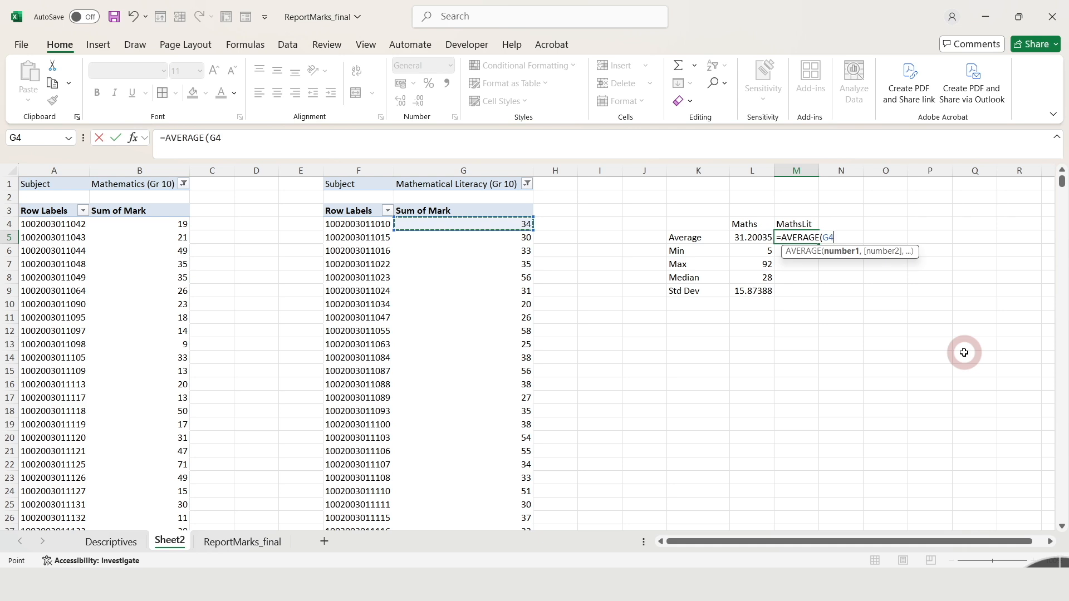
pyautogui.hotkey('ctrl', 'shift', 'Down')
pyautogui.hotkey('shift', 'Up')
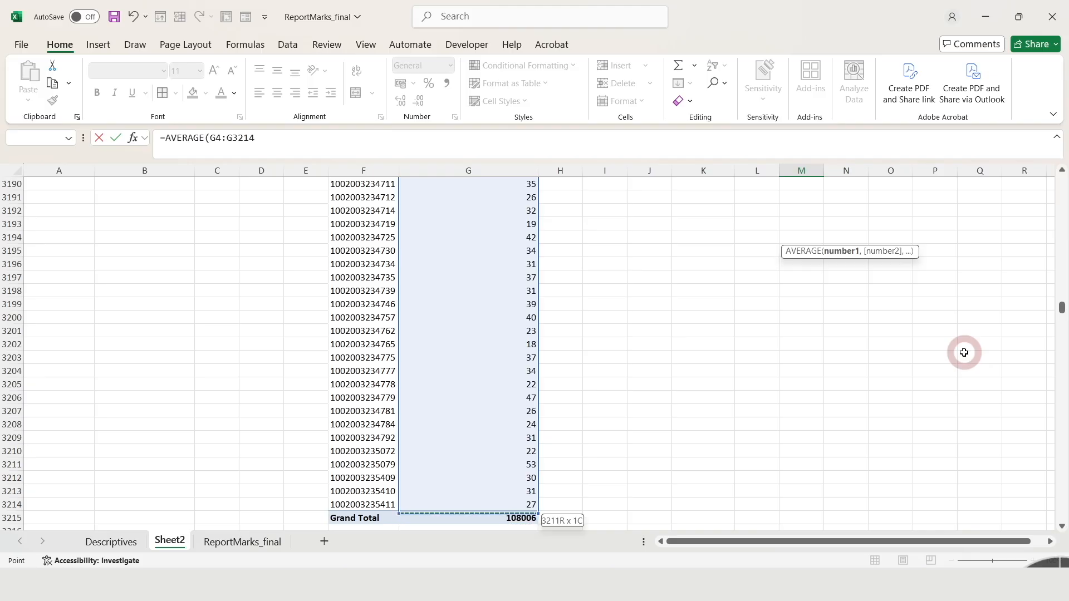
pyautogui.press('Return')
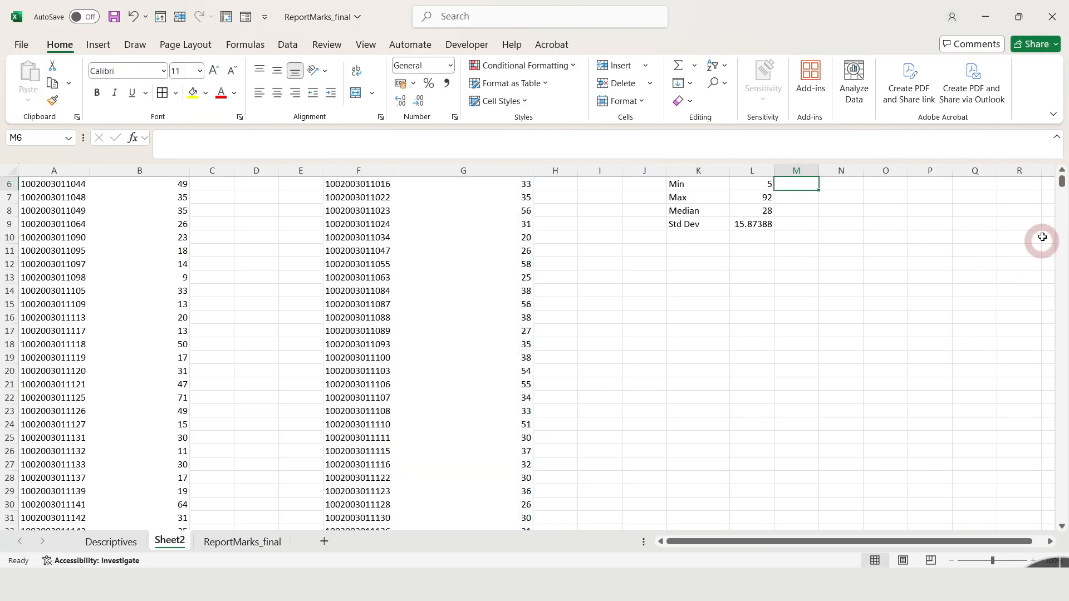
# Calculate the minimum of the Grade 10 Mathematical Literacy marks in M6 with MIN over the column G marks from G4 down.
pyautogui.write('=min')
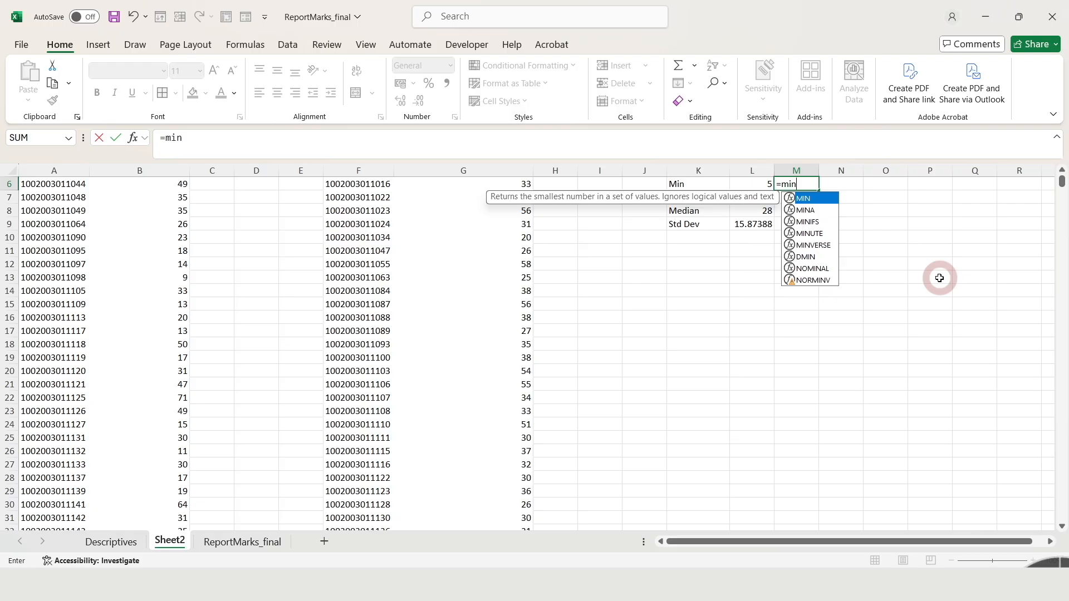
pyautogui.press('Tab')
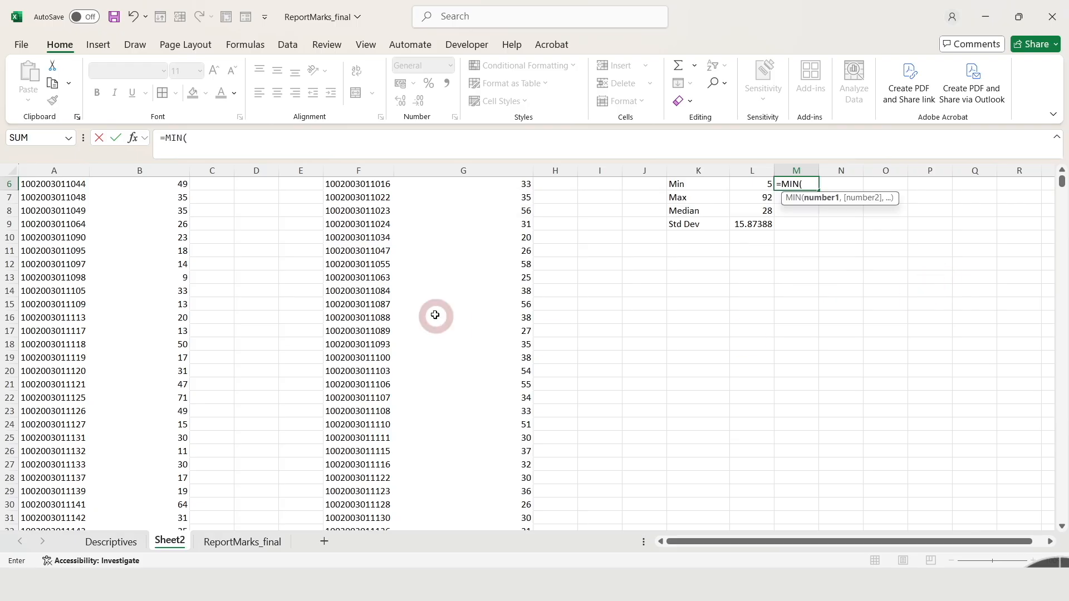
pyautogui.moveTo(1063, 190); pyautogui.dragTo(1062, 177)
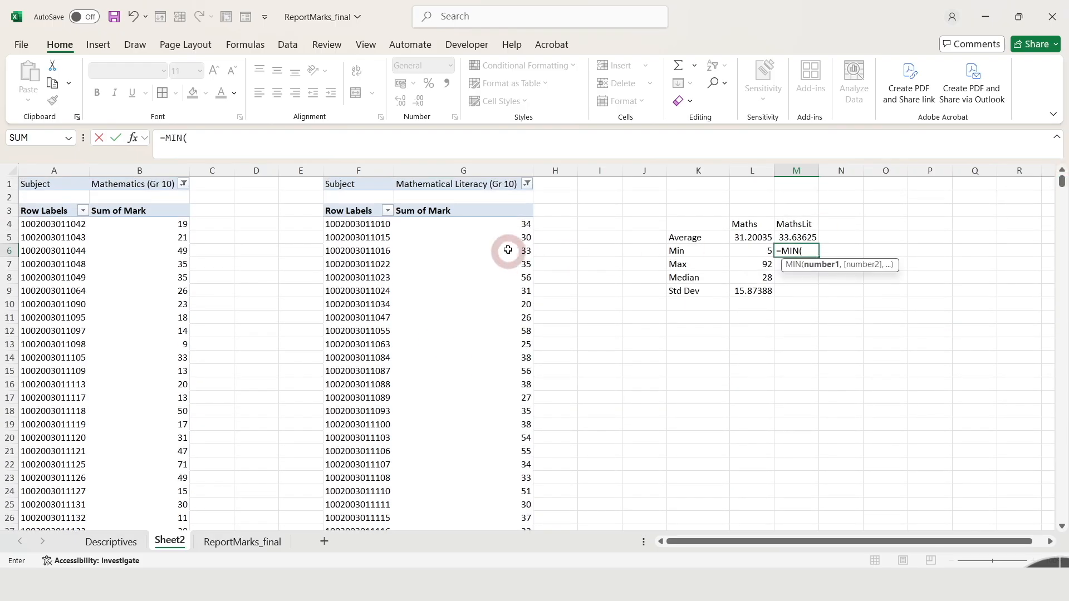
pyautogui.click(518, 225)
pyautogui.hotkey('ctrl', 'shift', 'Down')
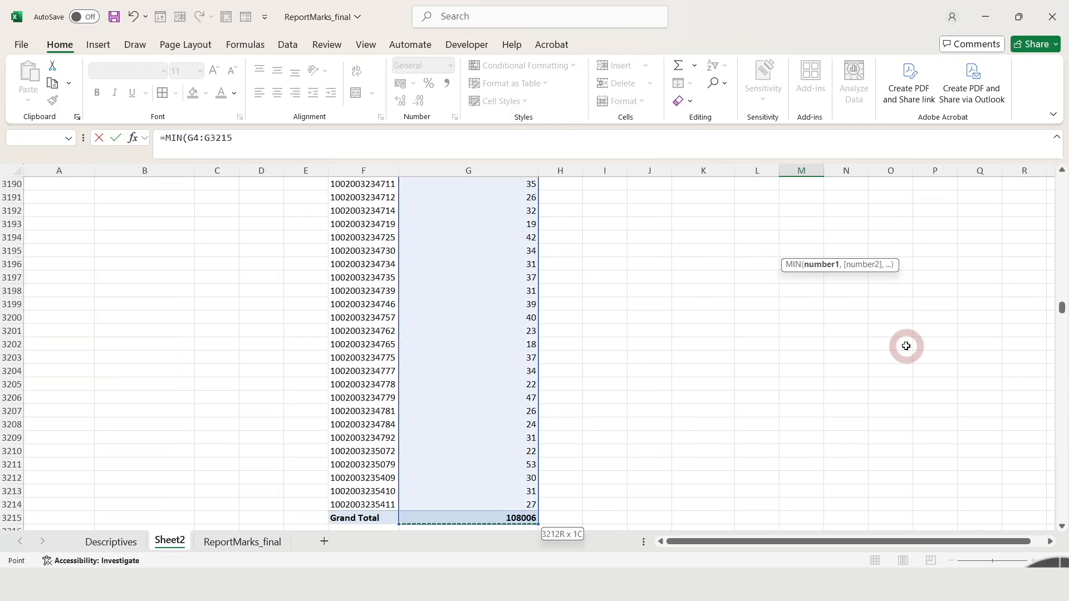
pyautogui.press('Return')
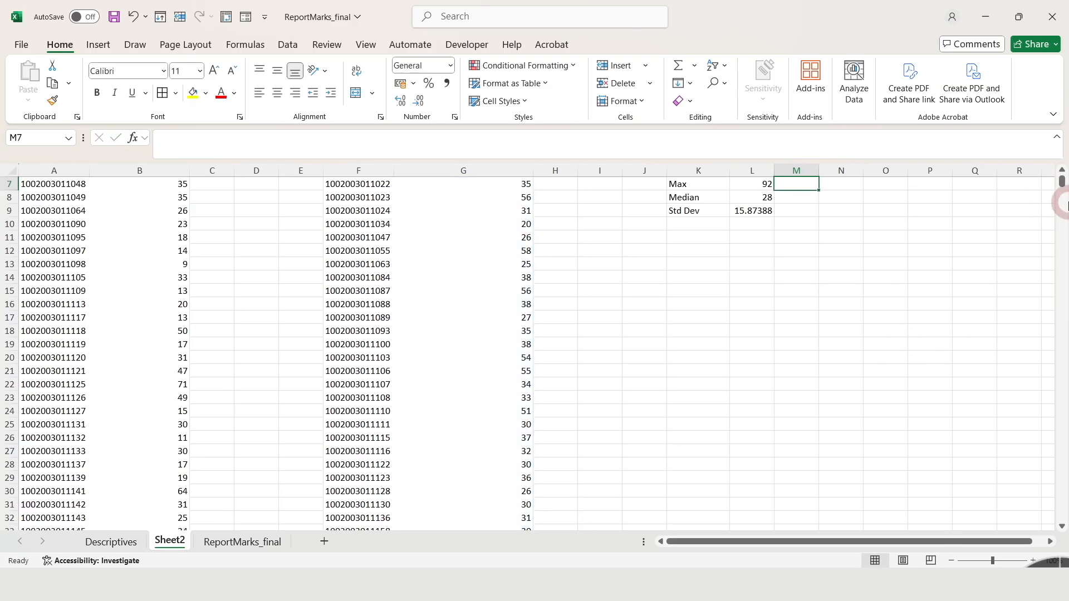
# Calculate the maximum of the Grade 10 Mathematical Literacy marks in M7 with MAX over G4:G3214, excluding the grand total.
pyautogui.moveTo(1060, 189); pyautogui.dragTo(1062, 178)
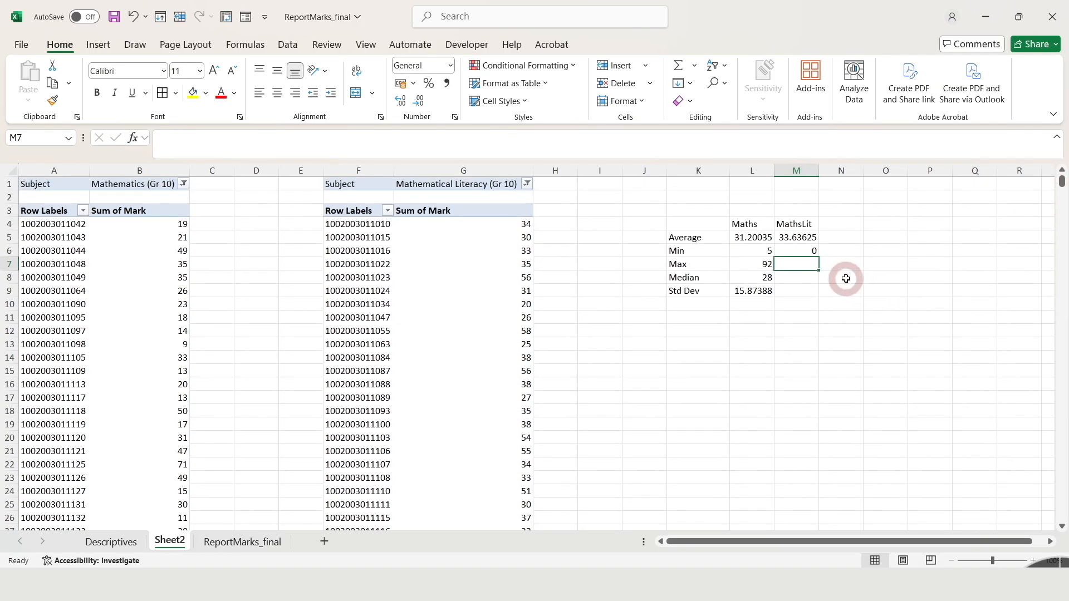
pyautogui.write('=max')
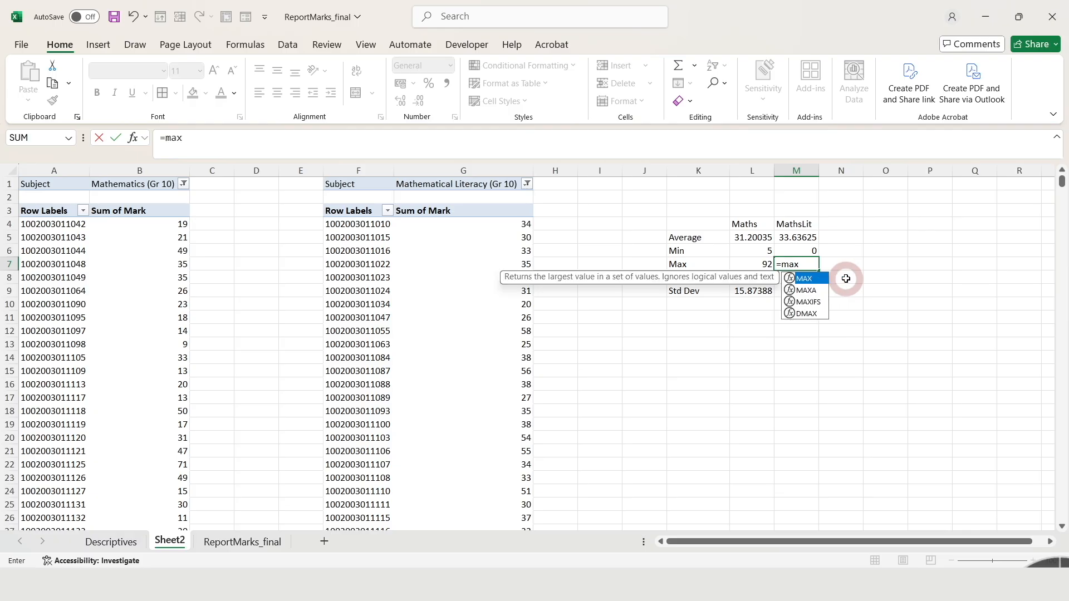
pyautogui.press('Tab')
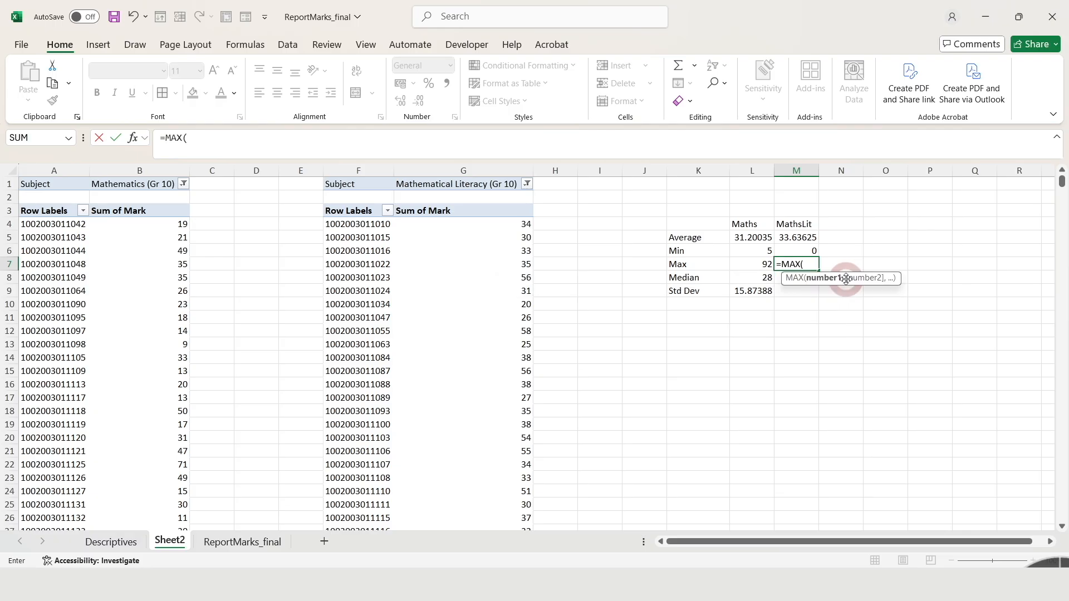
pyautogui.click(503, 229)
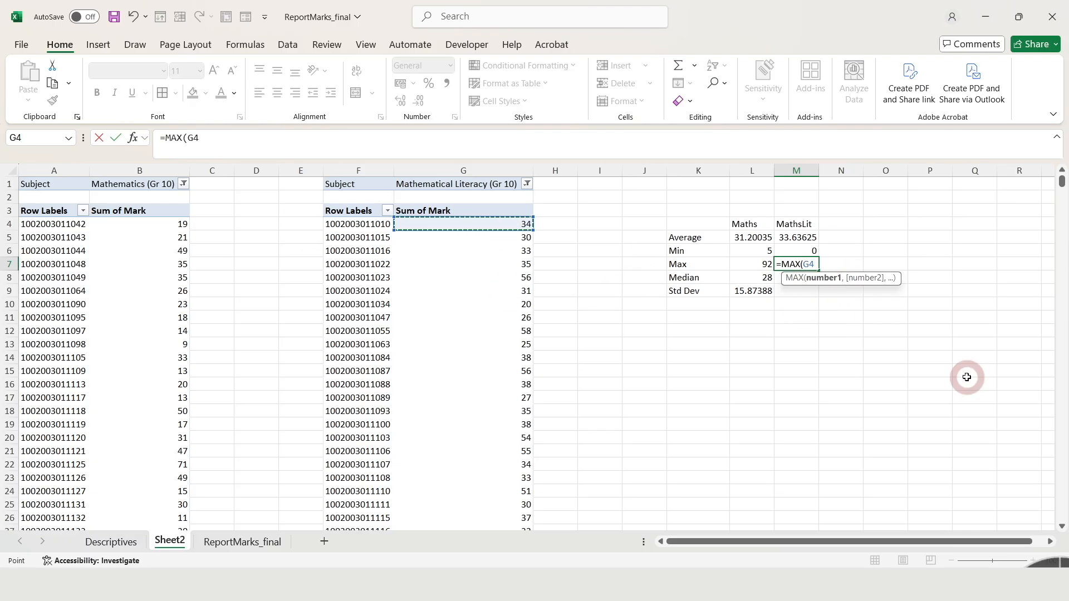
pyautogui.hotkey('ctrl', 'shift', 'Down')
pyautogui.hotkey('shift', 'Up')
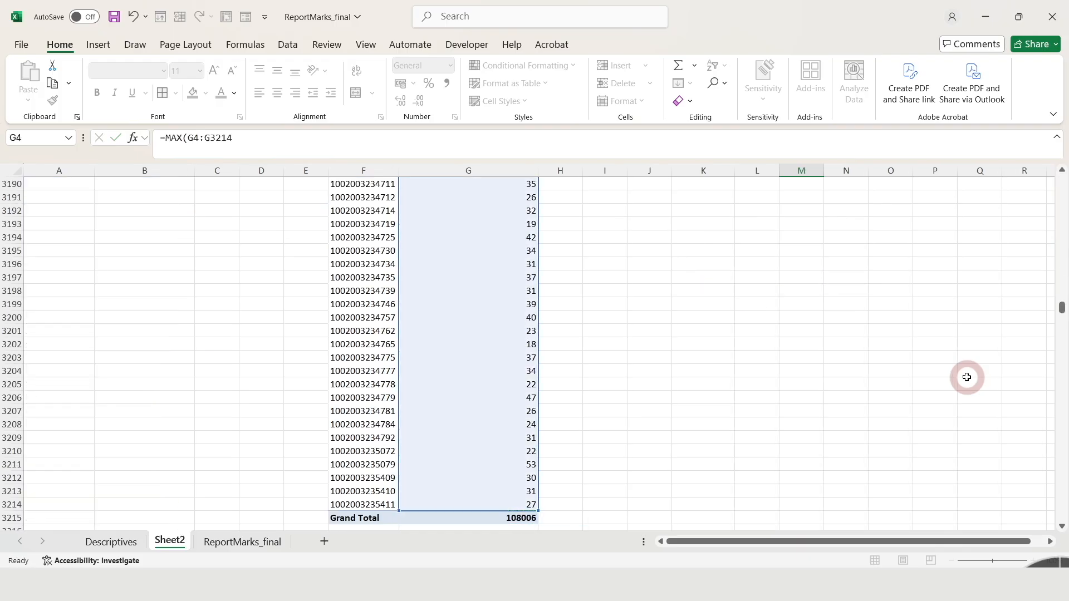
pyautogui.press('Return')
# Calculate the median of the Grade 10 Mathematical Literacy marks in M8 with MEDIAN over G4:G3214, excluding the grand total.
pyautogui.moveTo(1063, 182); pyautogui.dragTo(1062, 176)
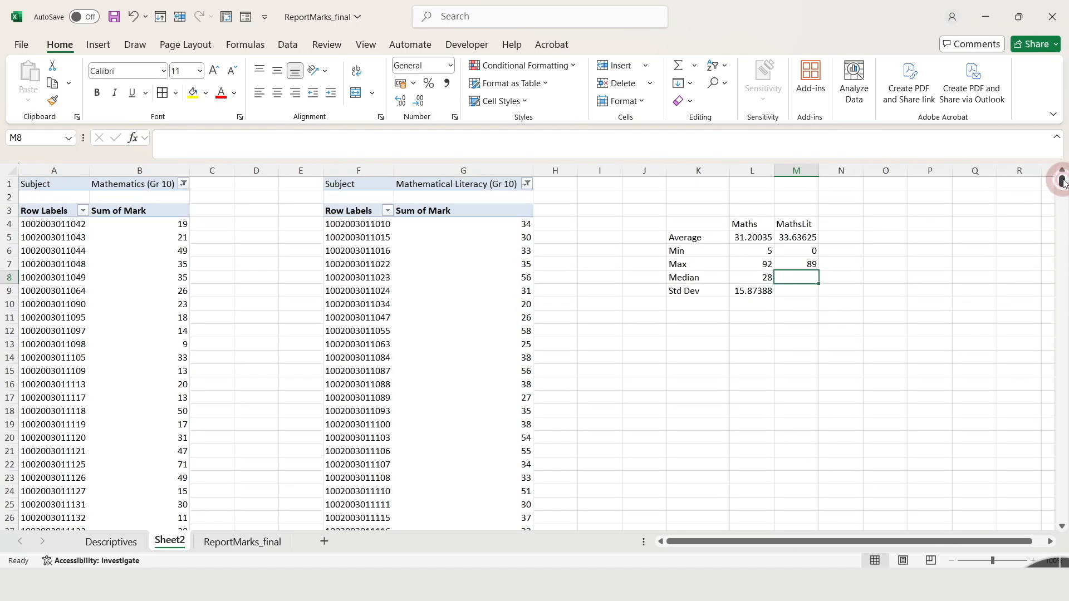
pyautogui.write('=me')
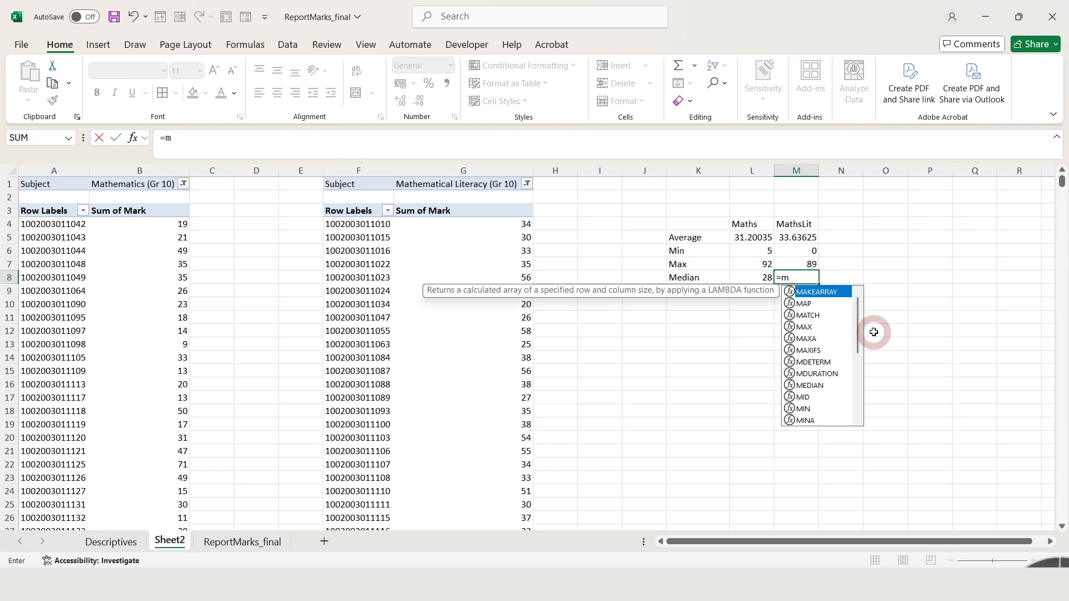
pyautogui.press('Tab')
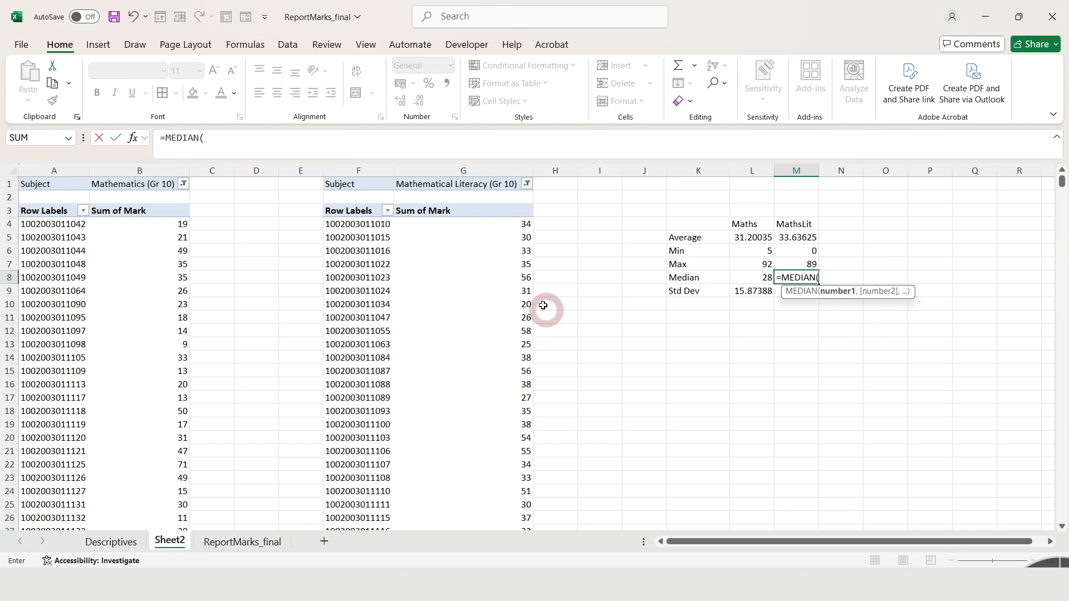
pyautogui.click(463, 224)
pyautogui.hotkey('ctrl', 'shift', 'Down')
pyautogui.hotkey('shift', 'Up')
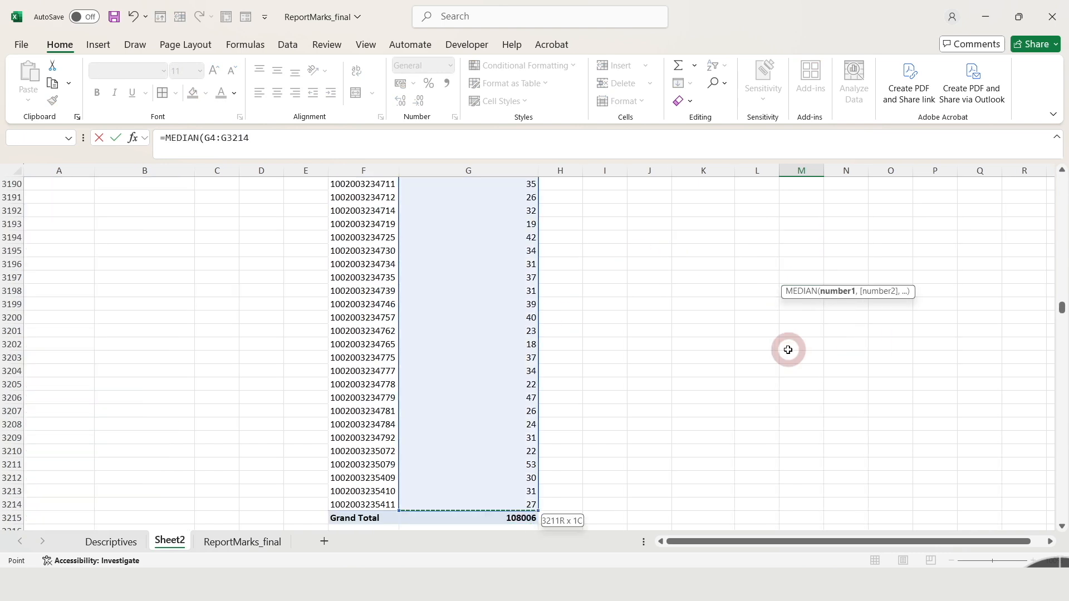
pyautogui.press('Return')
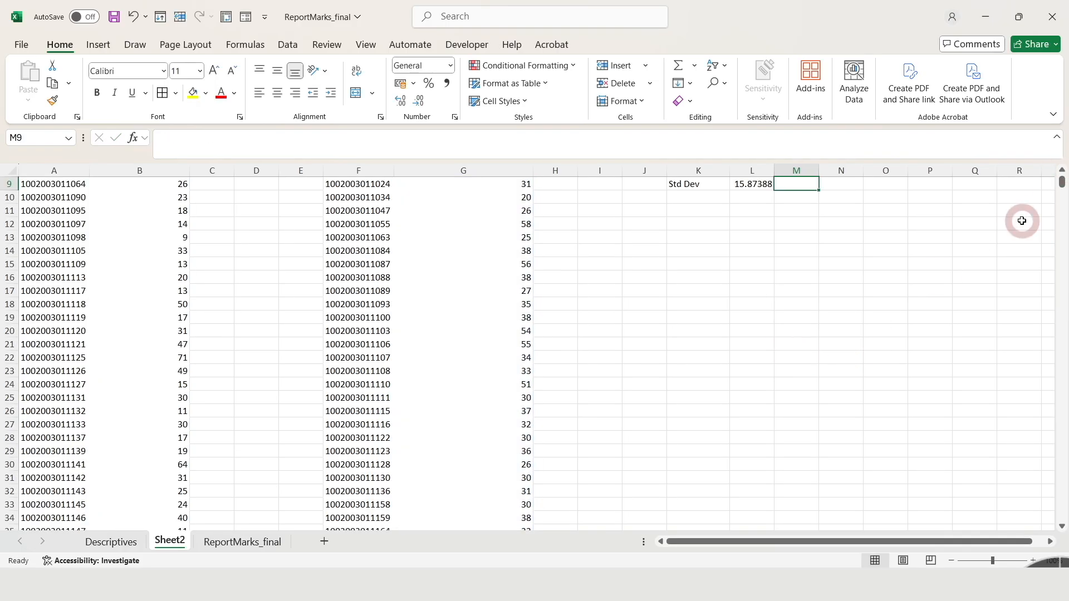
# Calculate the standard deviation of the Grade 10 Mathematical Literacy marks in M9 with STDEV over G4:G3214, excluding the grand total.
pyautogui.write('=st')
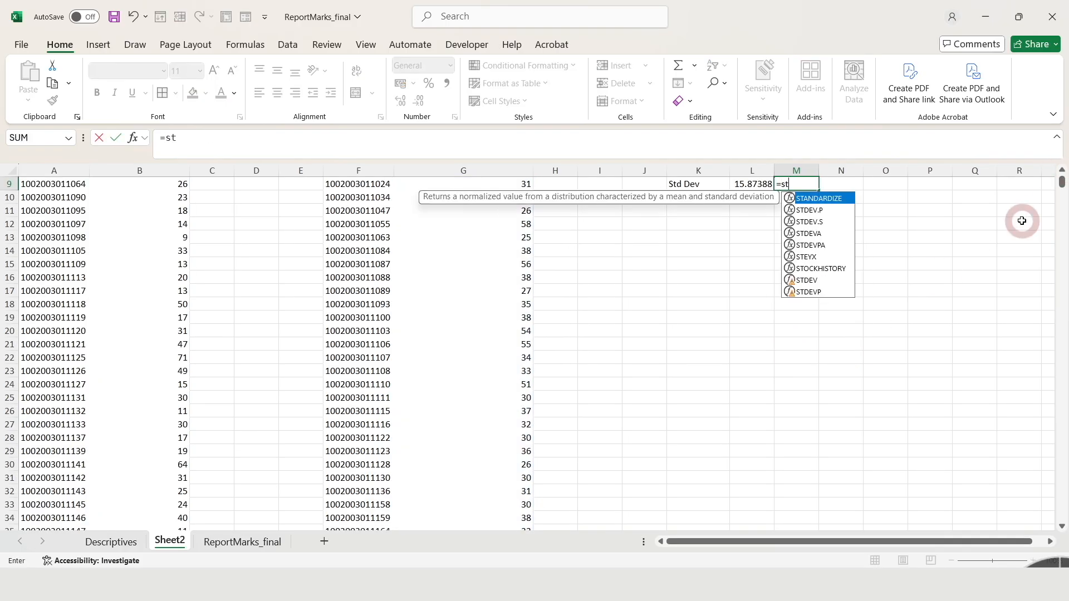
pyautogui.click(807, 280)
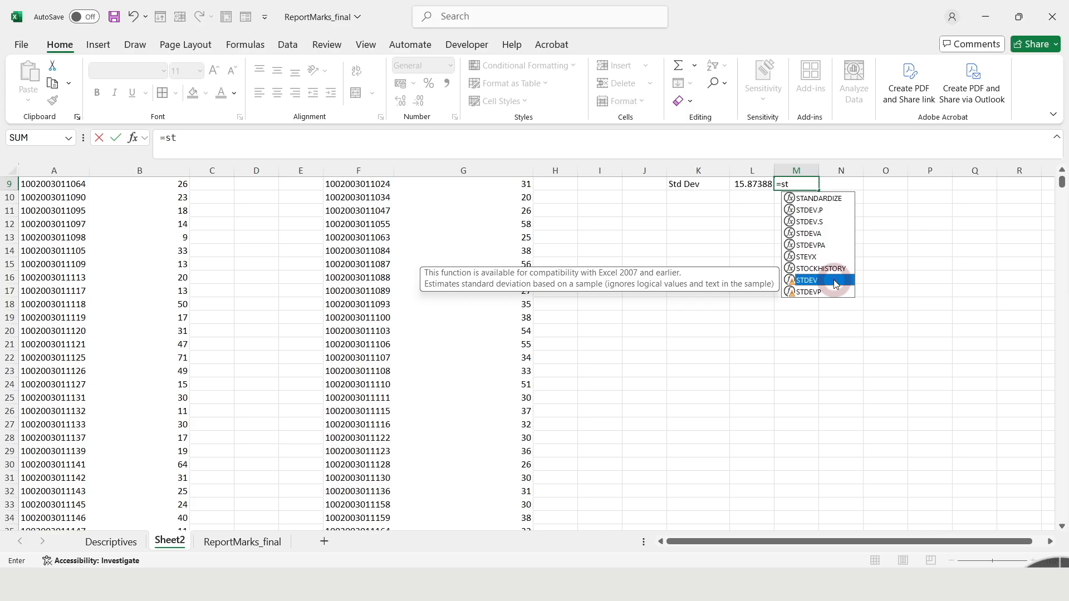
pyautogui.doubleClick(791, 281)
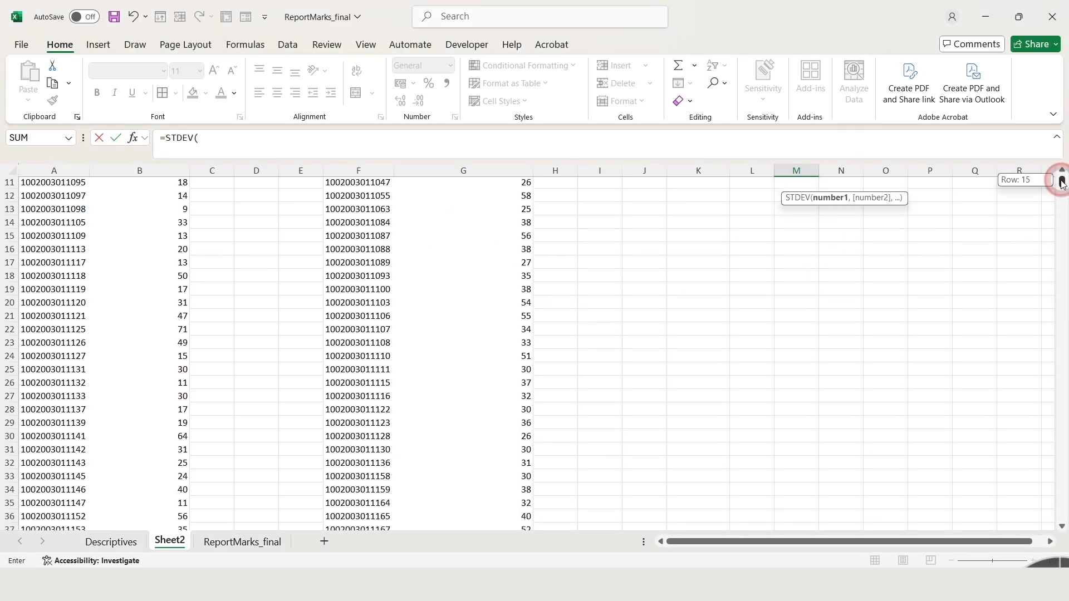
pyautogui.scroll(3, 1057, 178)
pyautogui.click(494, 224)
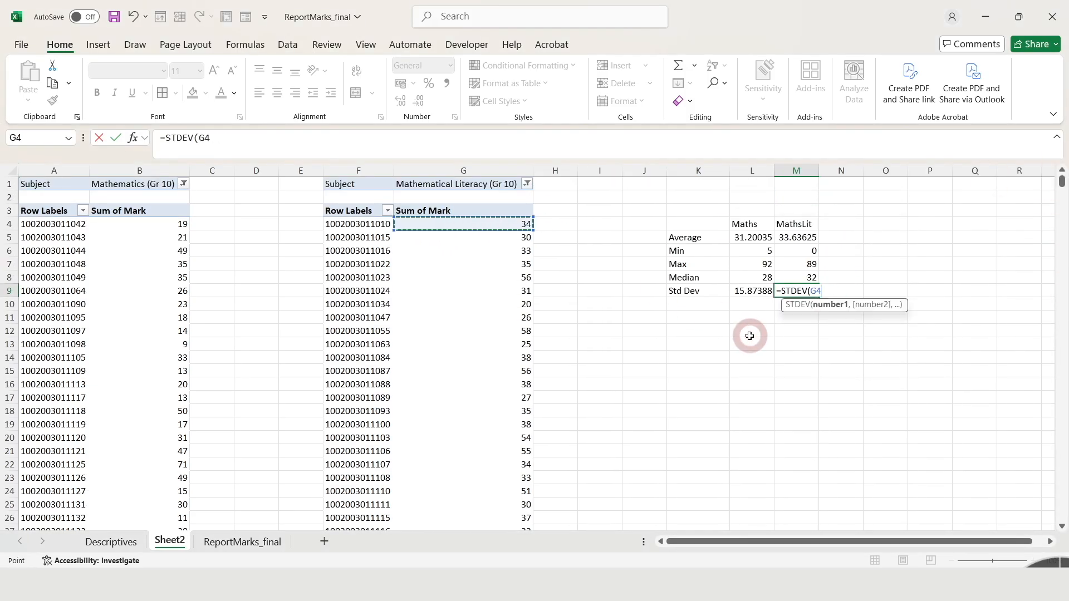
pyautogui.hotkey('ctrl', 'shift', 'Down')
pyautogui.hotkey('ctrl', 'shift', 'Up')
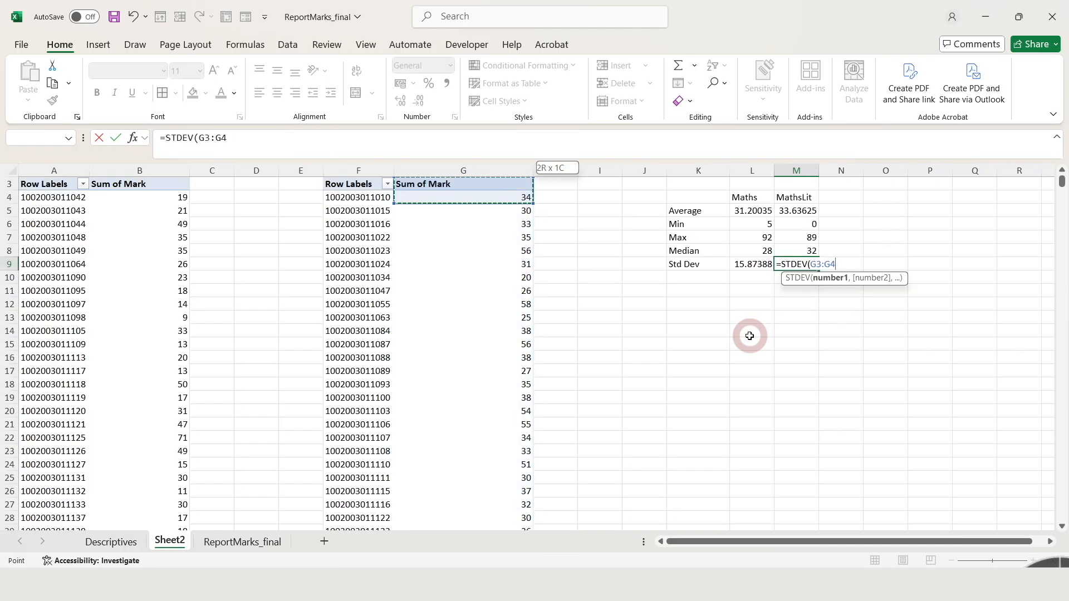
pyautogui.click(512, 199)
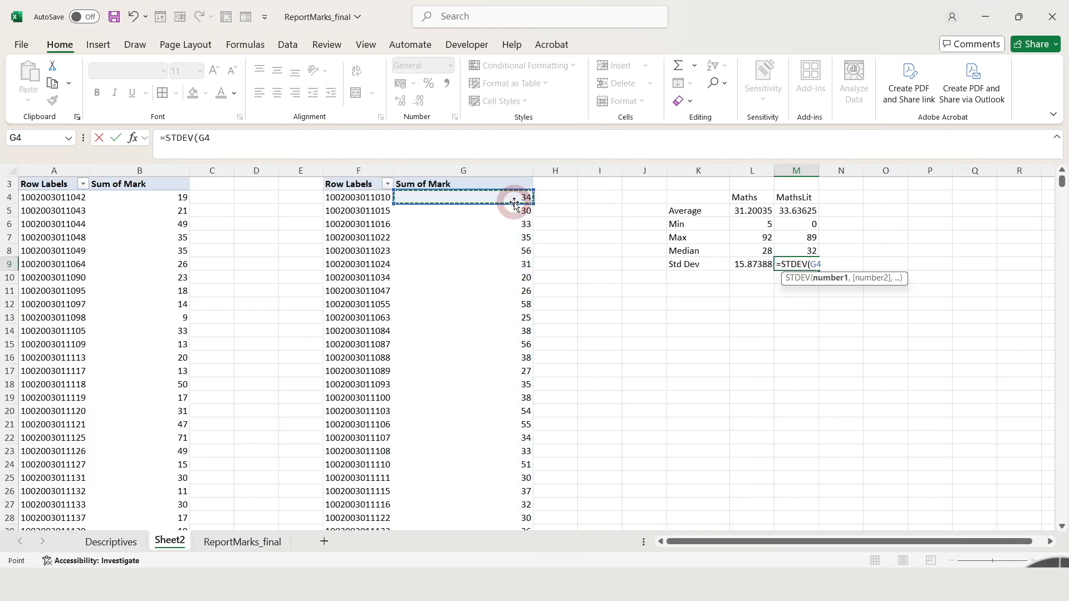
pyautogui.hotkey('ctrl', 'shift', 'Down')
pyautogui.hotkey('shift', 'Up')
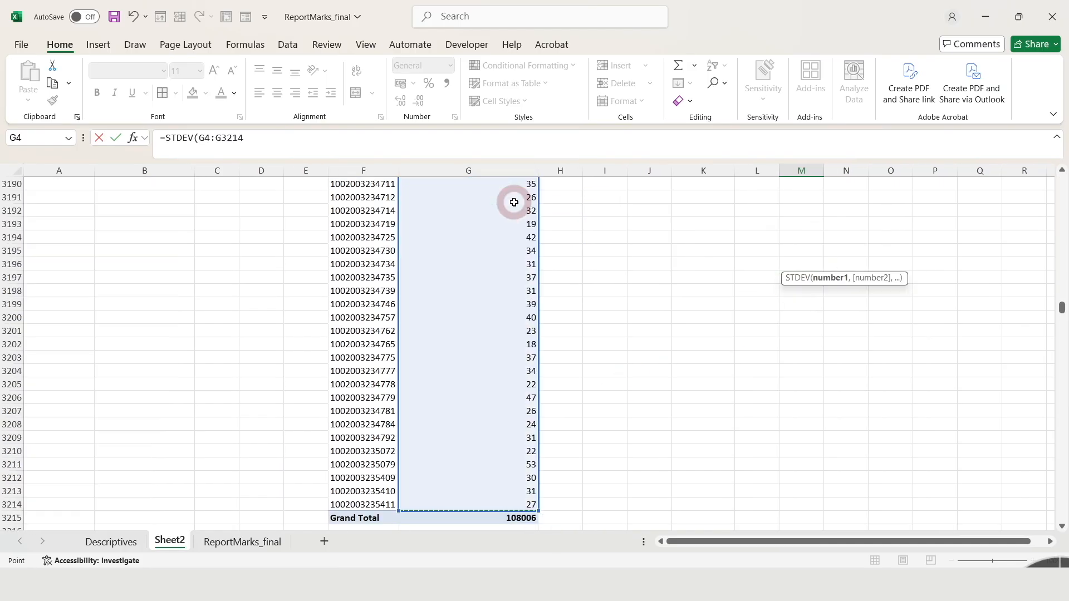
pyautogui.press('Return')
# Apply borders to all cells of the statistics table K4:M9 and show the averages in L5:M5 with two decimals.
pyautogui.moveTo(1064, 184); pyautogui.dragTo(1062, 173)
pyautogui.moveTo(719, 224); pyautogui.dragTo(802, 290)
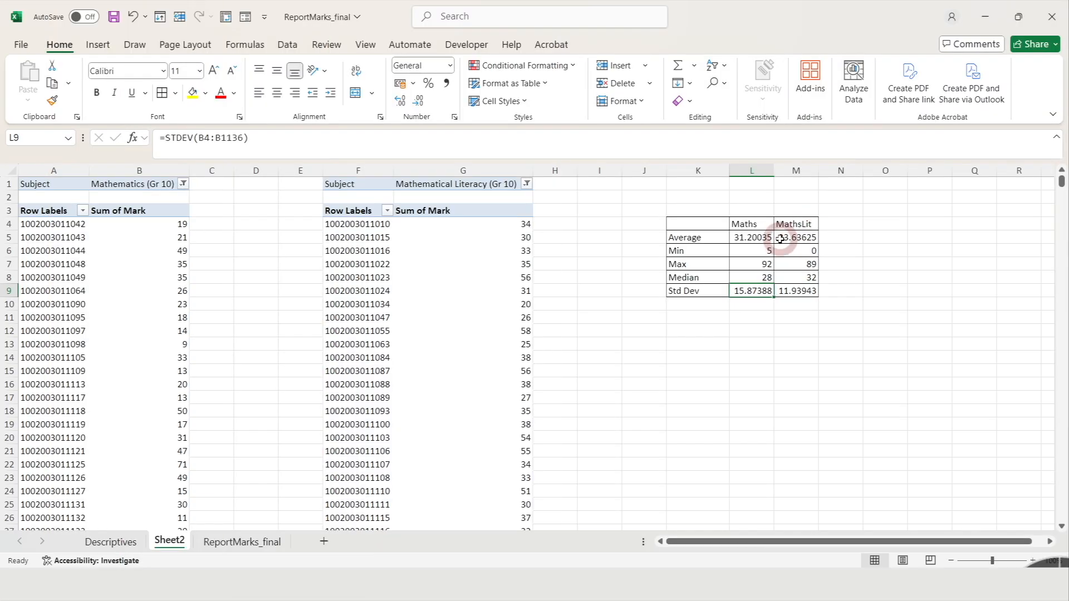
pyautogui.moveTo(759, 238); pyautogui.dragTo(802, 237)
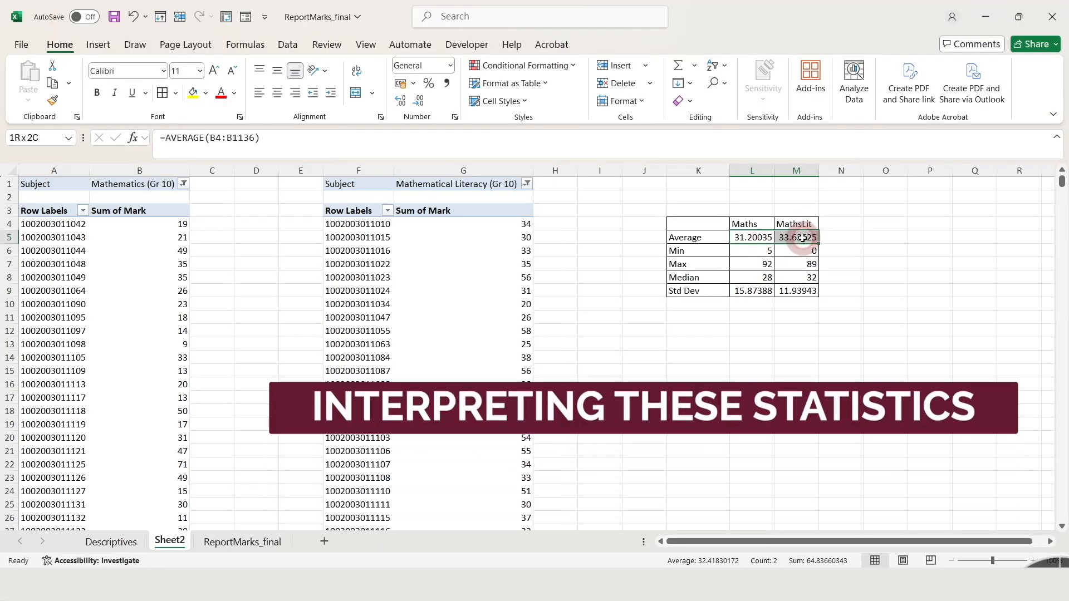
pyautogui.click(422, 101)
pyautogui.click(421, 101)
pyautogui.click(421, 101)
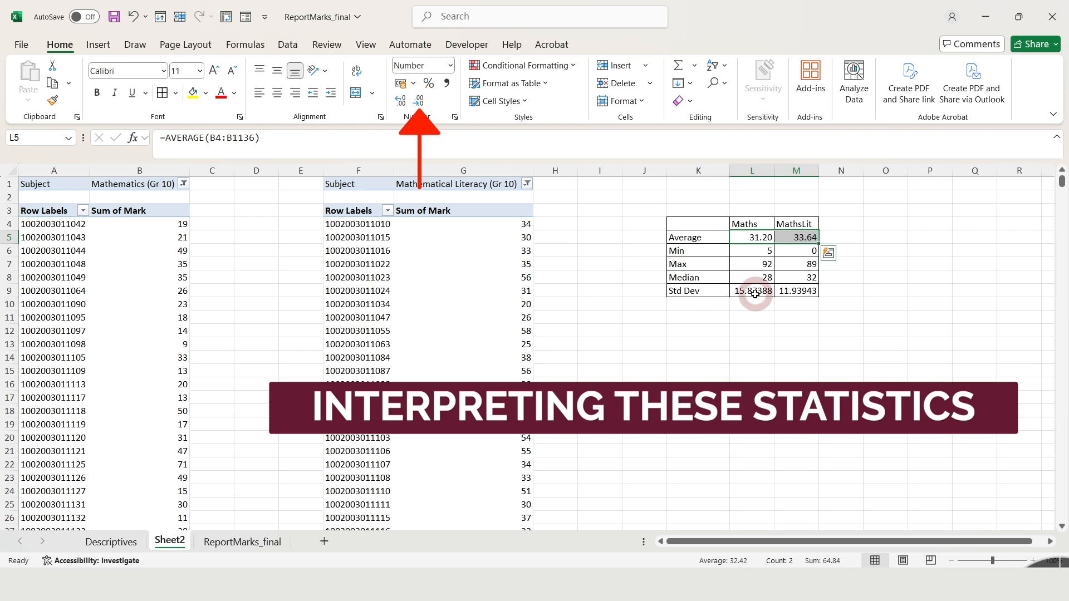
# Show the standard deviations in L9:M9 with two decimal places.
pyautogui.moveTo(753, 290); pyautogui.dragTo(796, 291)
pyautogui.click(419, 101)
pyautogui.click(419, 101)
pyautogui.click(419, 101)
# Center the statistics values in L5:M9 horizontally within their cells.
pyautogui.click(1033, 561)
pyautogui.click(1033, 561)
pyautogui.click(1033, 561)
pyautogui.moveTo(880, 541); pyautogui.dragTo(904, 541)
pyautogui.scroll(1, 943, 421)
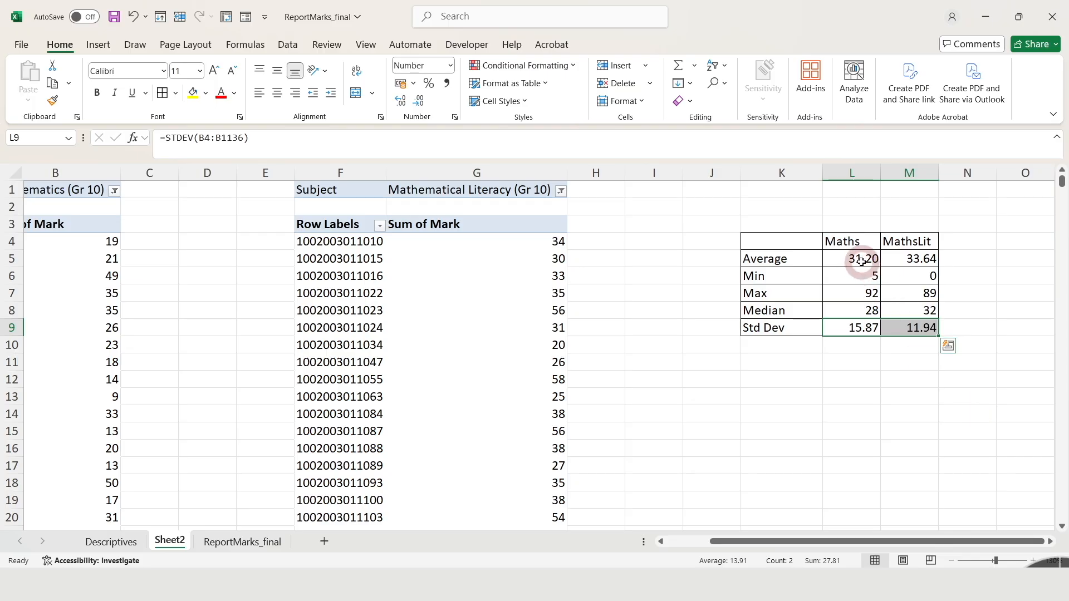
pyautogui.moveTo(864, 258); pyautogui.dragTo(919, 327)
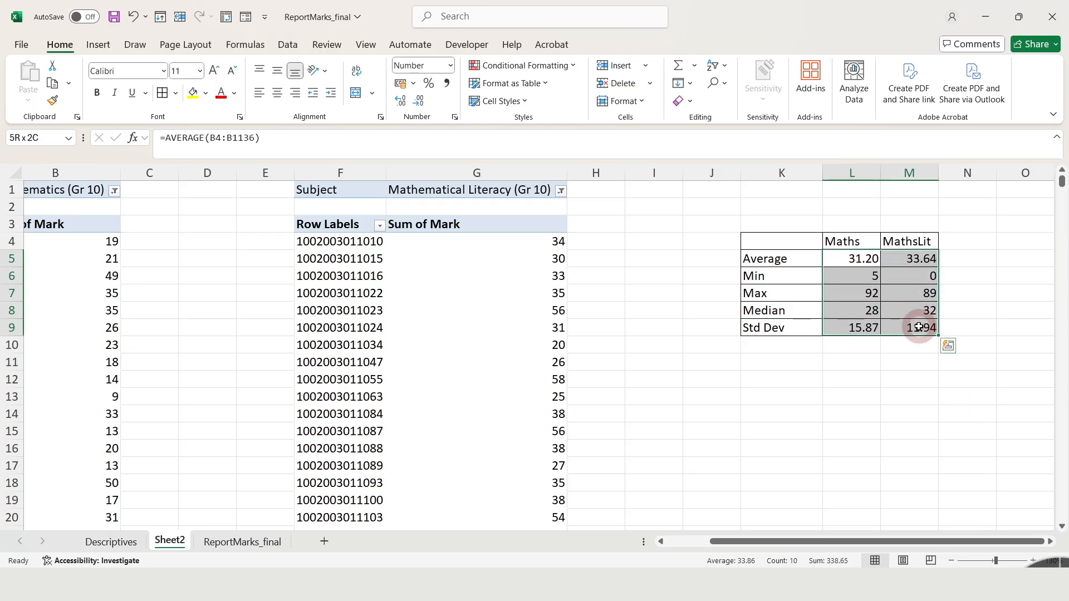
pyautogui.click(277, 93)
pyautogui.click(876, 360)
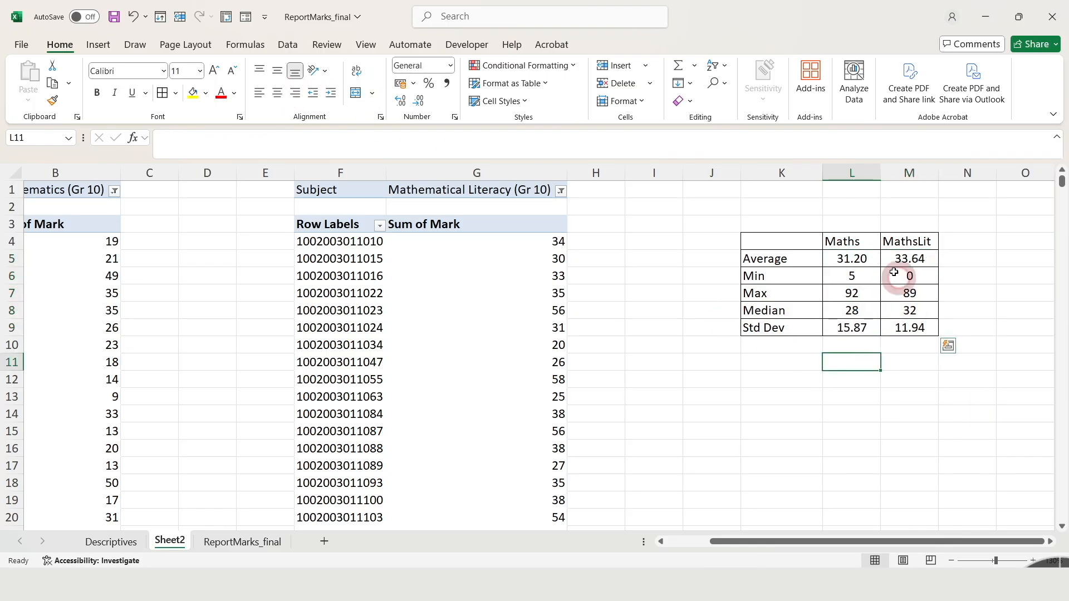
# Compare the average, maximum, median and standard deviation of Maths and MathsLit in the statistics table.
pyautogui.click(971, 270)
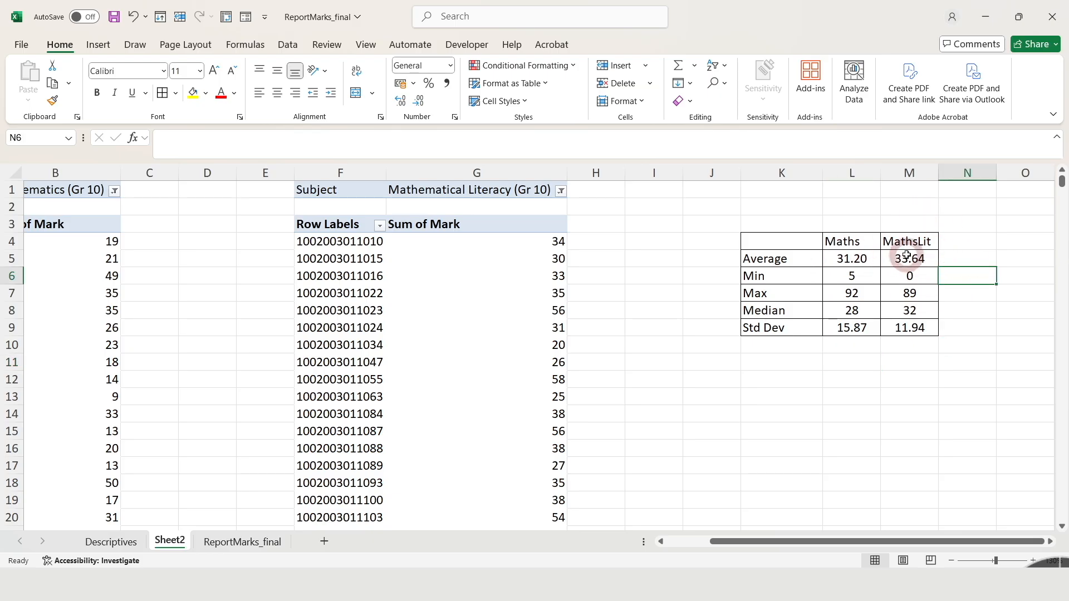
pyautogui.click(906, 256)
pyautogui.click(853, 258)
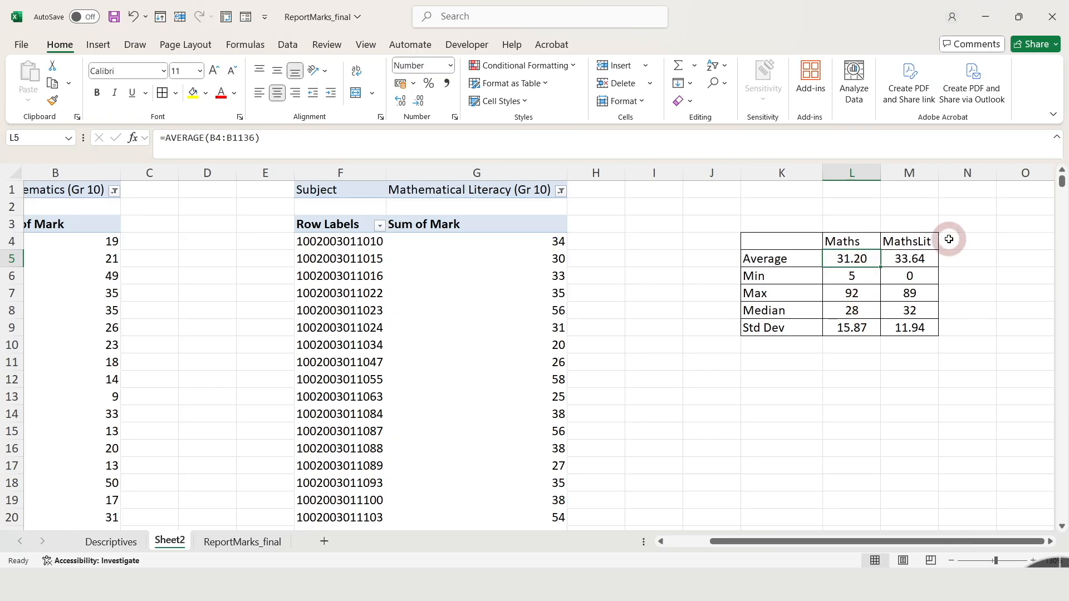
pyautogui.click(926, 293)
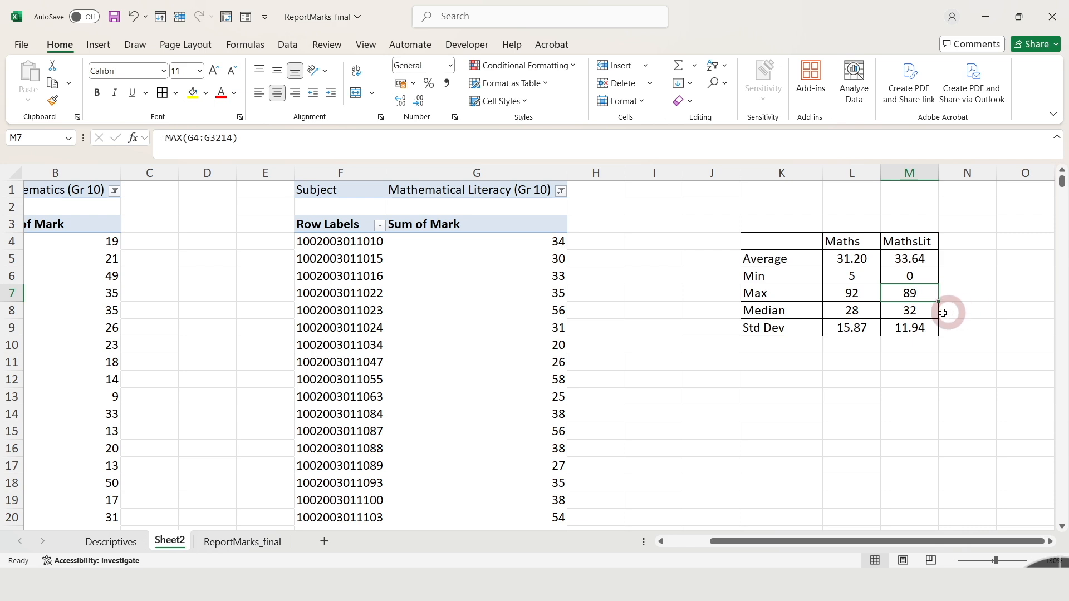
pyautogui.click(846, 309)
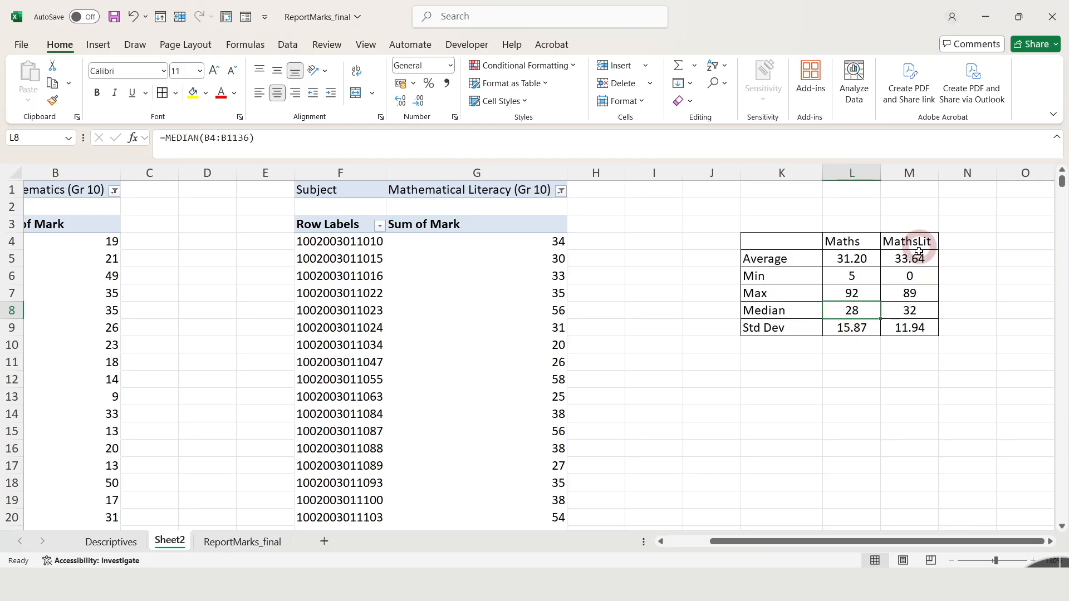
pyautogui.click(916, 315)
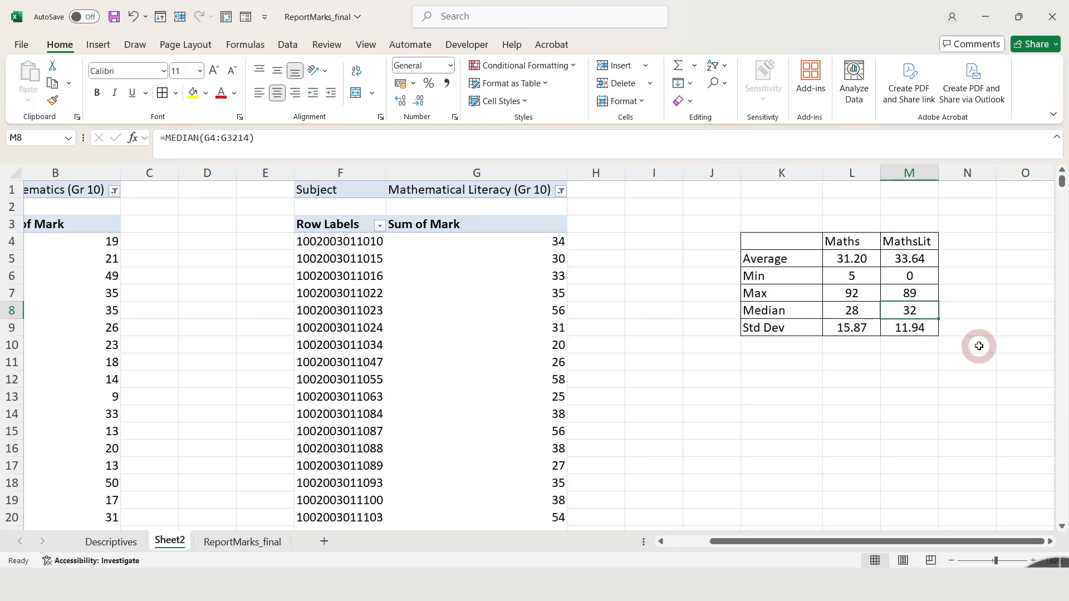
pyautogui.click(853, 328)
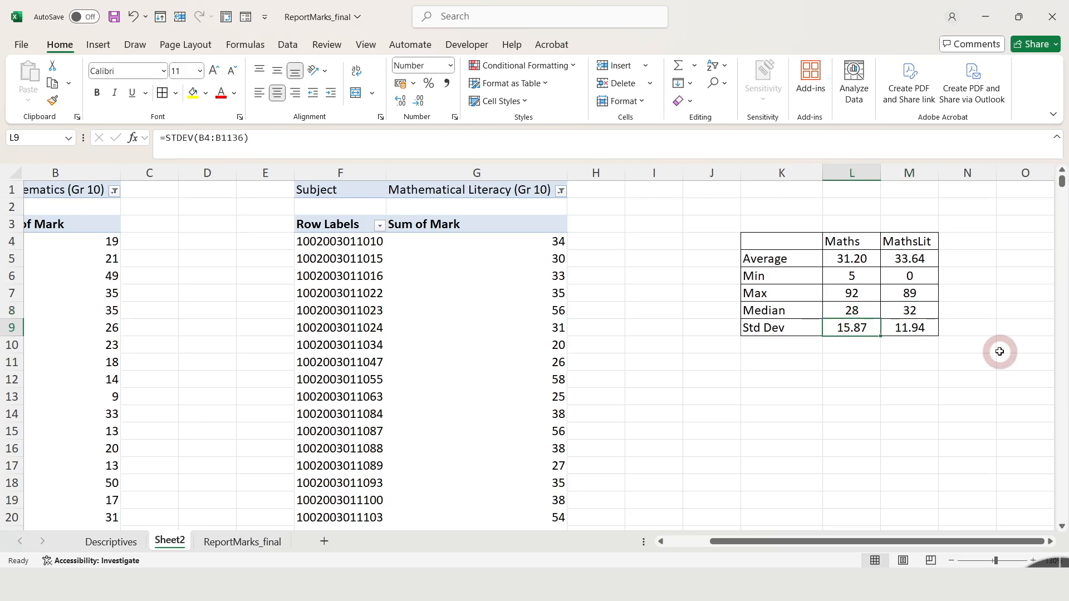
pyautogui.press('Right')
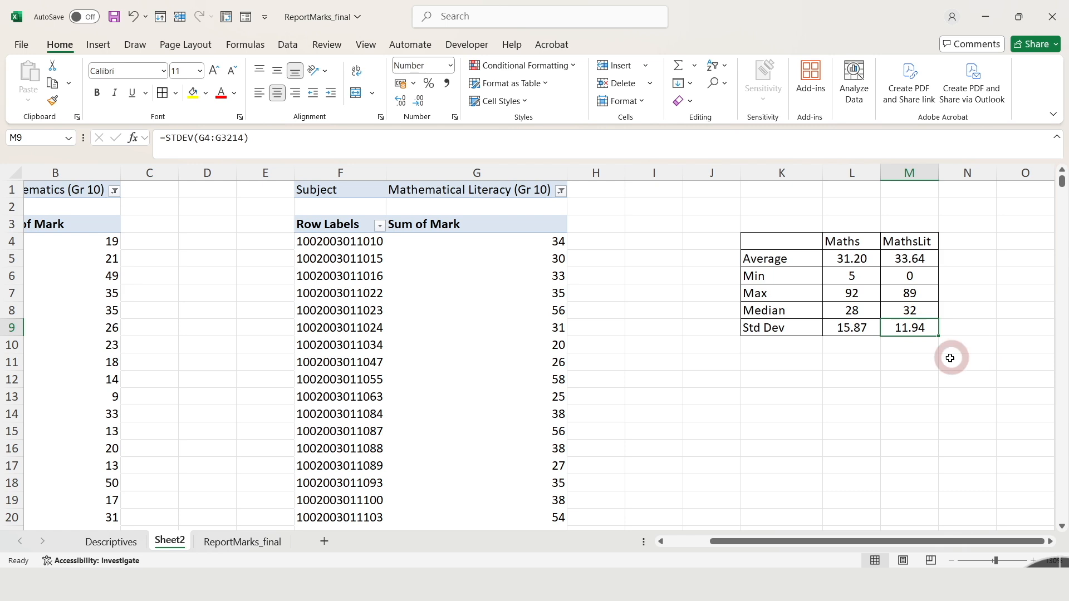
pyautogui.click(844, 326)
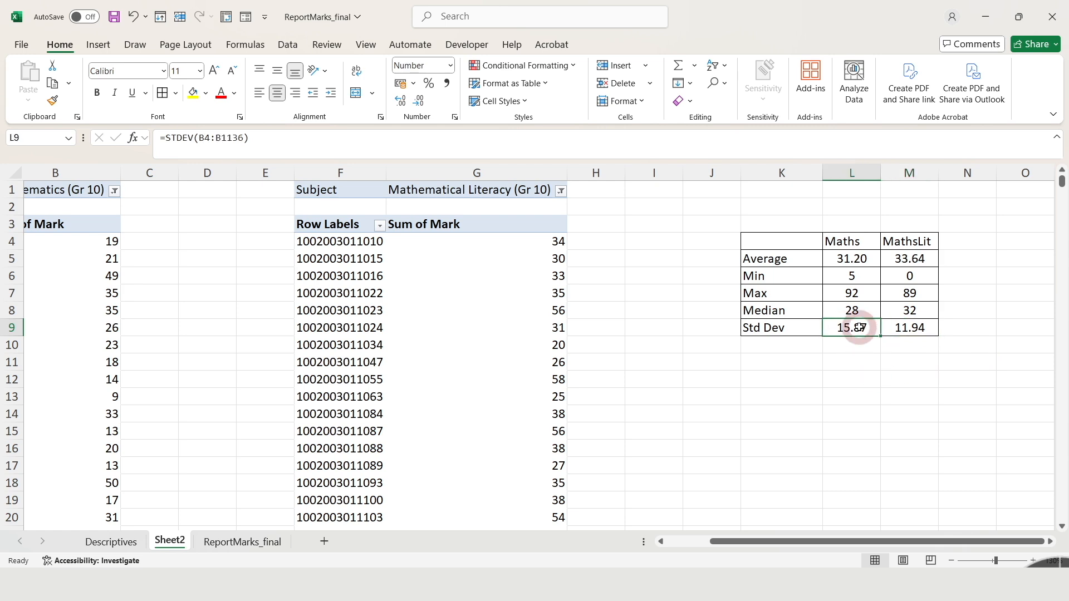
pyautogui.click(856, 263)
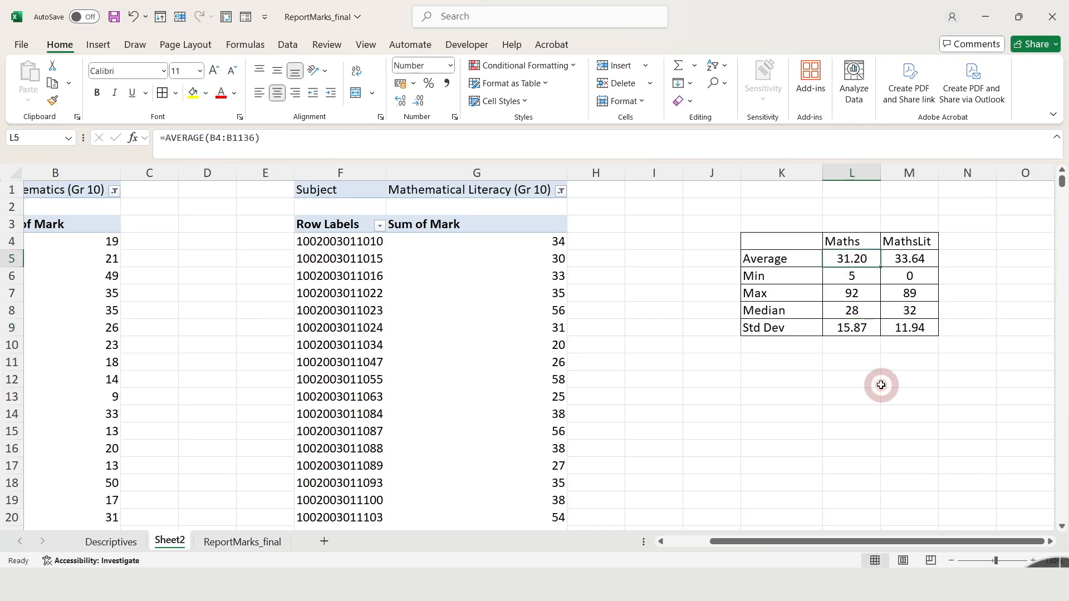
pyautogui.click(915, 261)
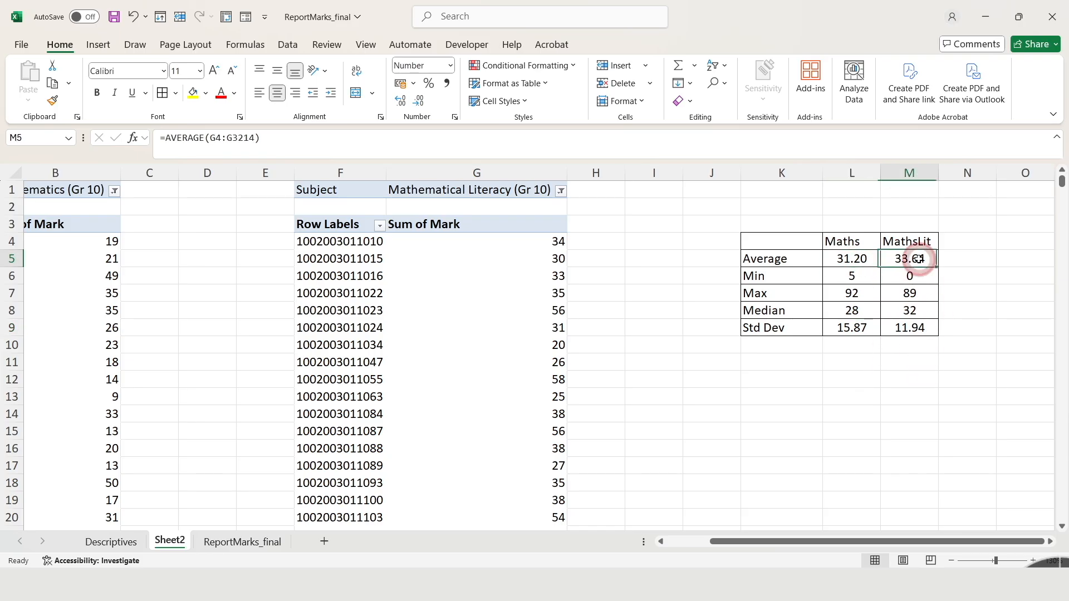
pyautogui.click(937, 386)
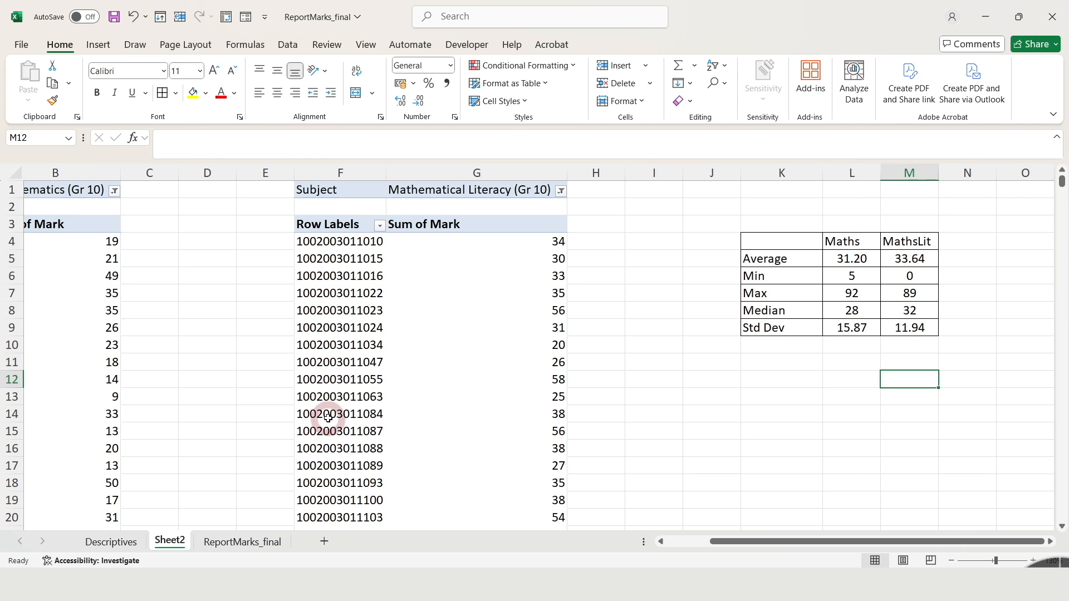
# Rename the worksheet Sheet2 as Maths_MathsLit.
pyautogui.rightClick(172, 544)
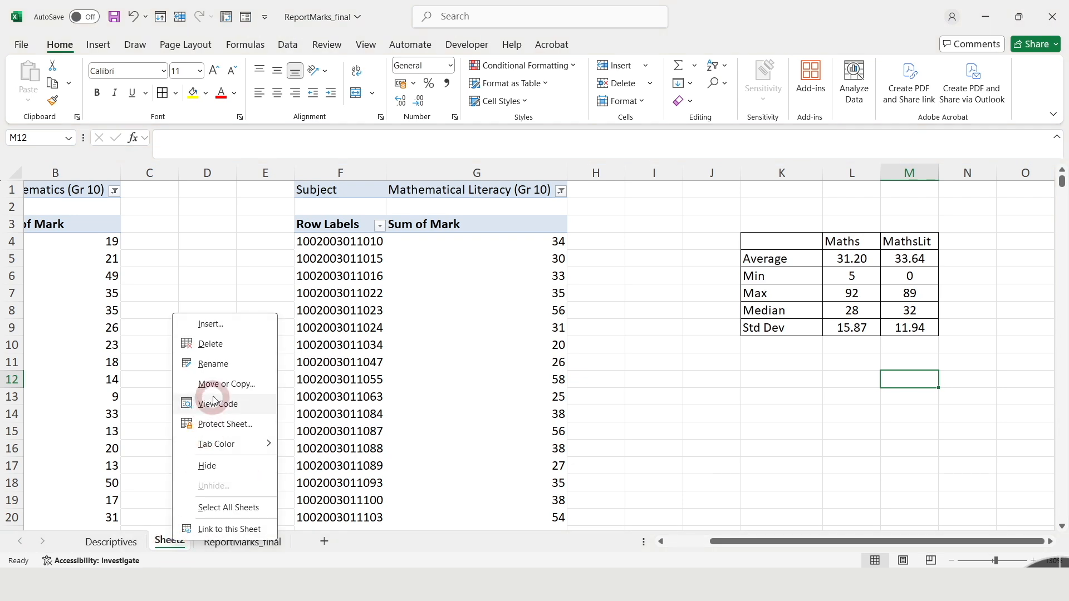
pyautogui.click(228, 363)
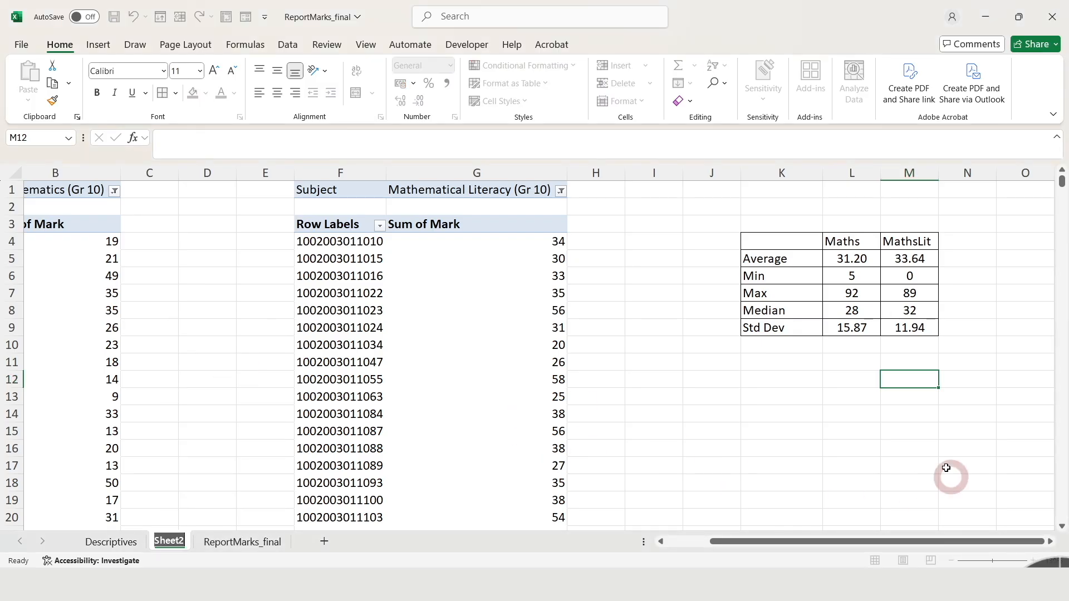
pyautogui.write('Maths_M')
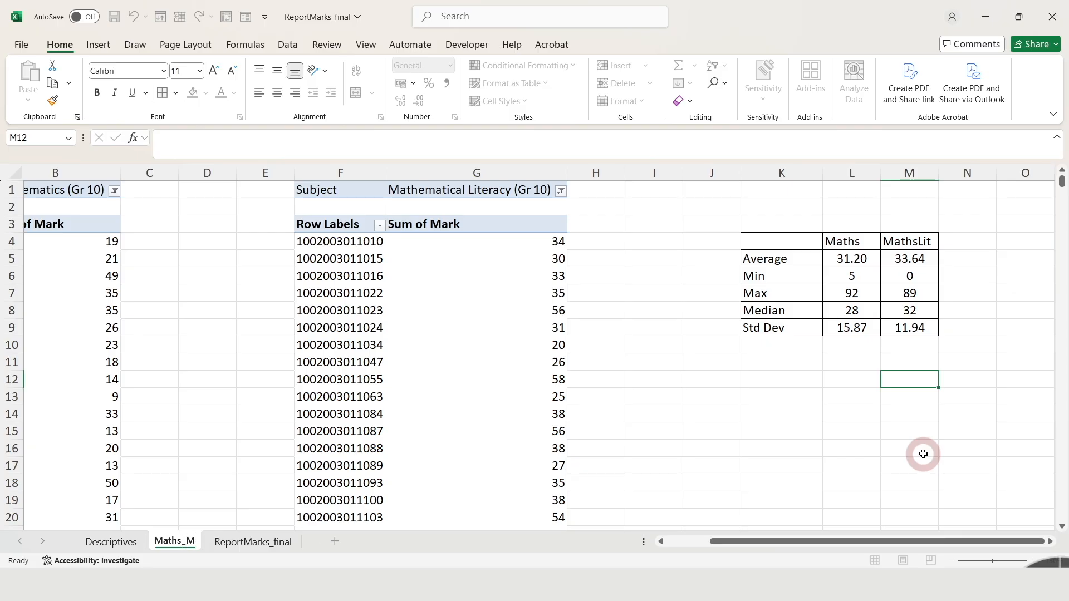
pyautogui.write('athsLit')
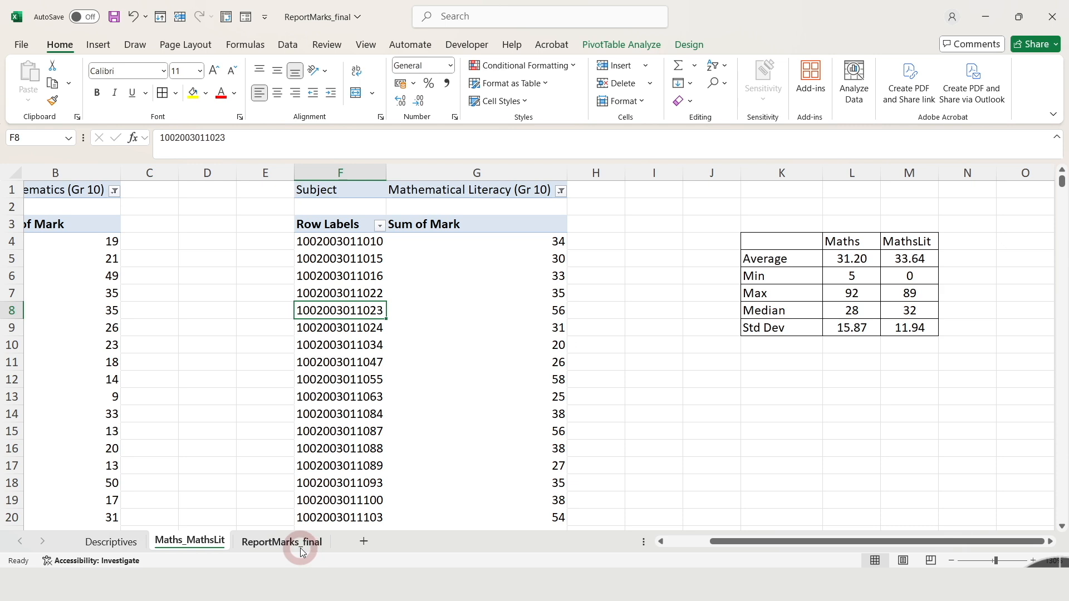
# Add the column header Perf in cell I1 of the ReportMarks_final sheet, beside the Mark column.
pyautogui.click(285, 543)
pyautogui.click(287, 330)
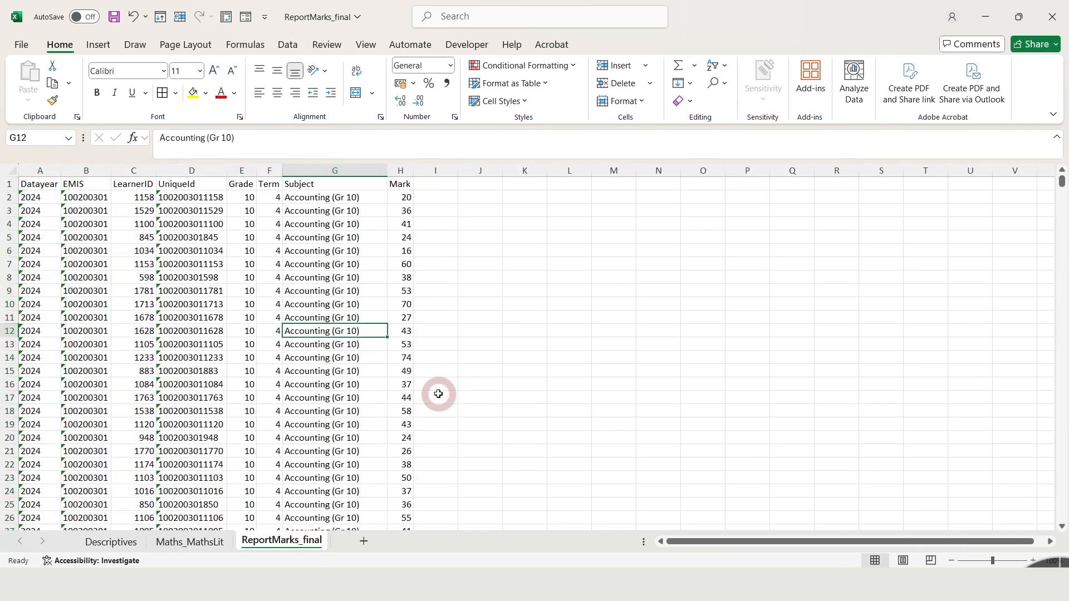
pyautogui.click(436, 185)
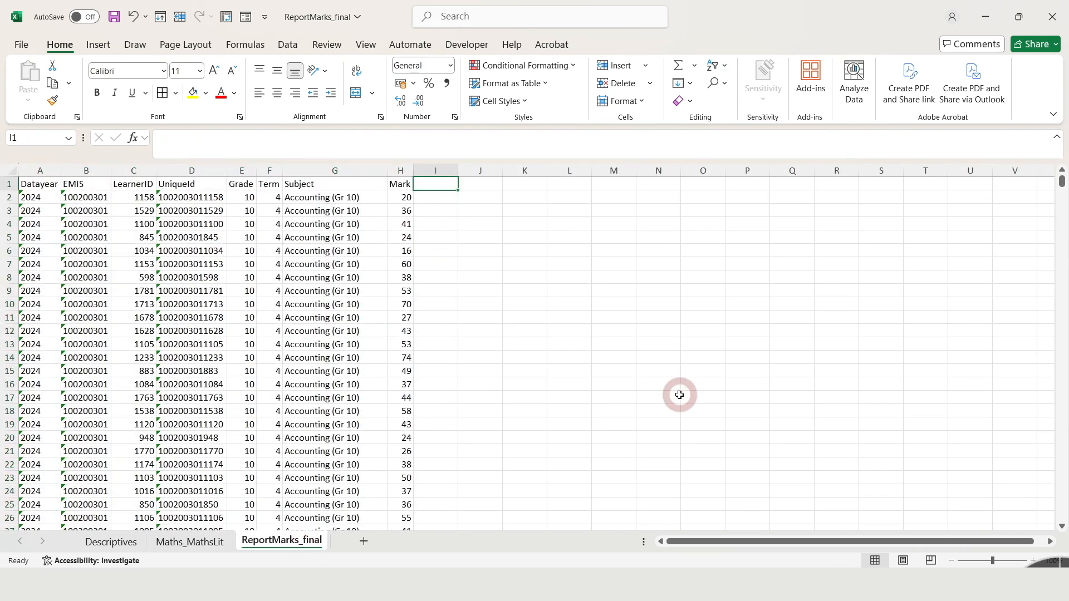
pyautogui.write('Pe')
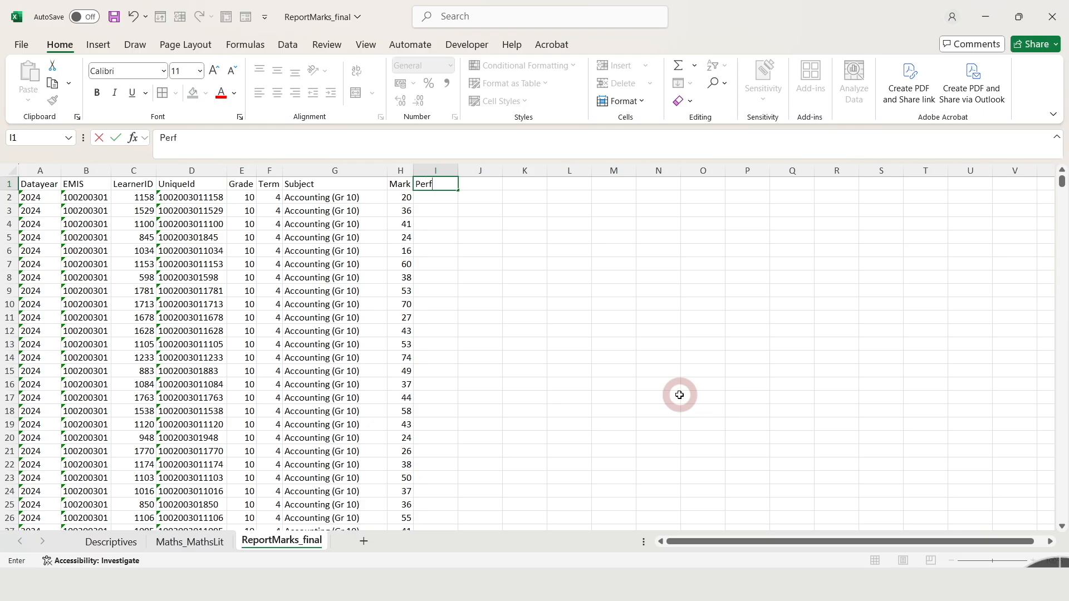
pyautogui.write('rf')
pyautogui.press('Return')
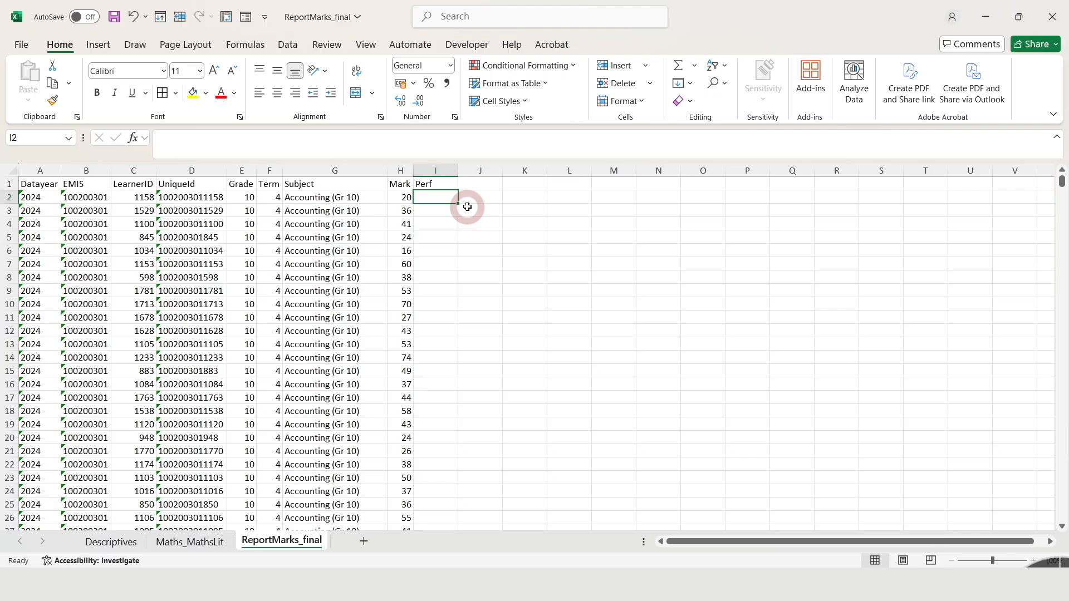
# Enter the formula =IF(H2>=30,"YES","NO") in cell I2 to flag marks of at least 30.
pyautogui.write('=i')
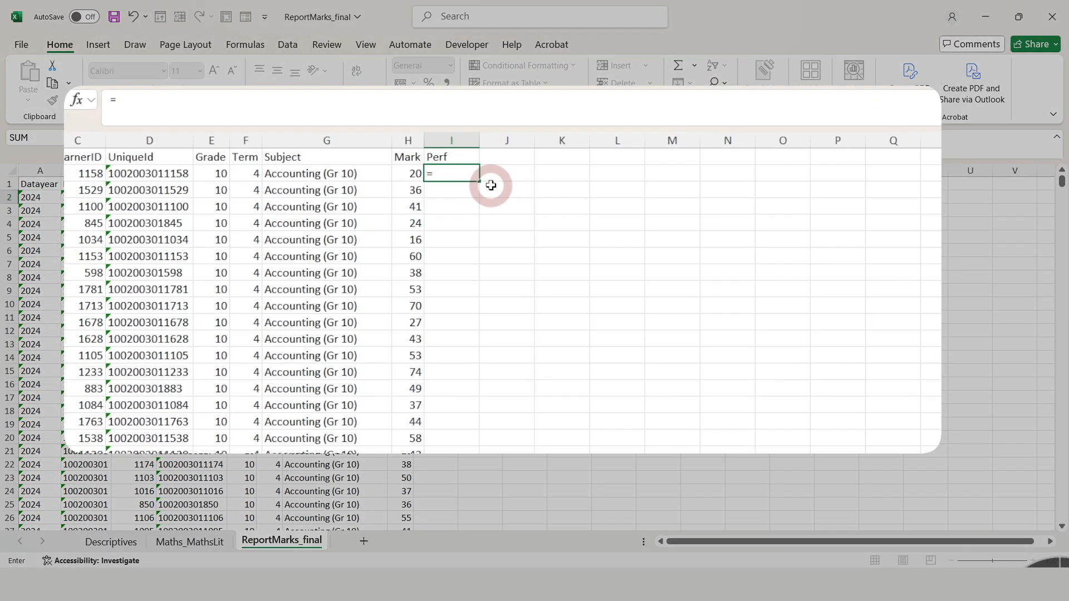
pyautogui.write('f')
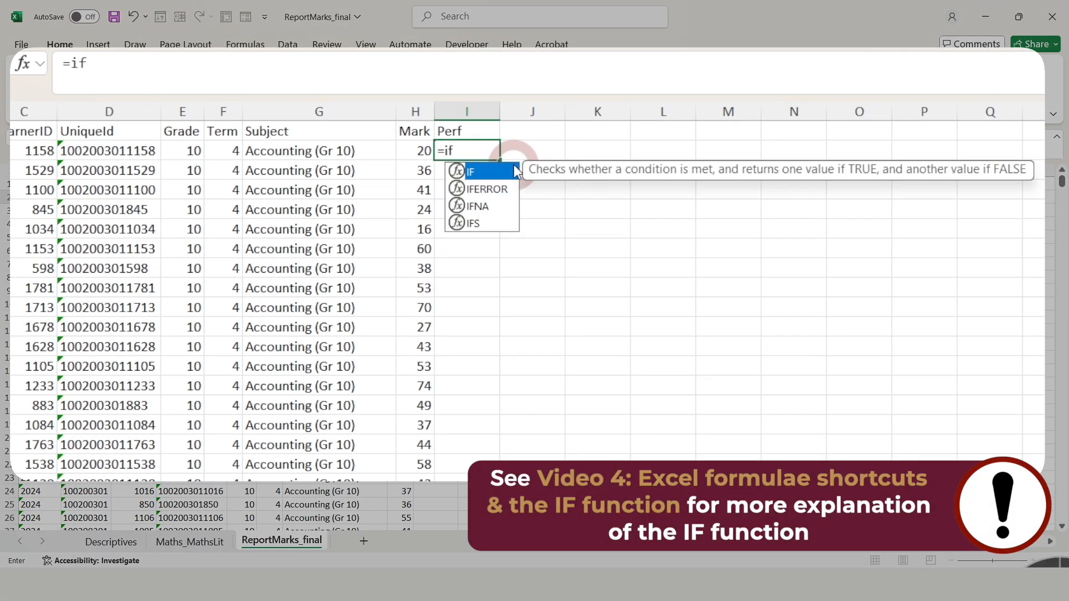
pyautogui.doubleClick(515, 171)
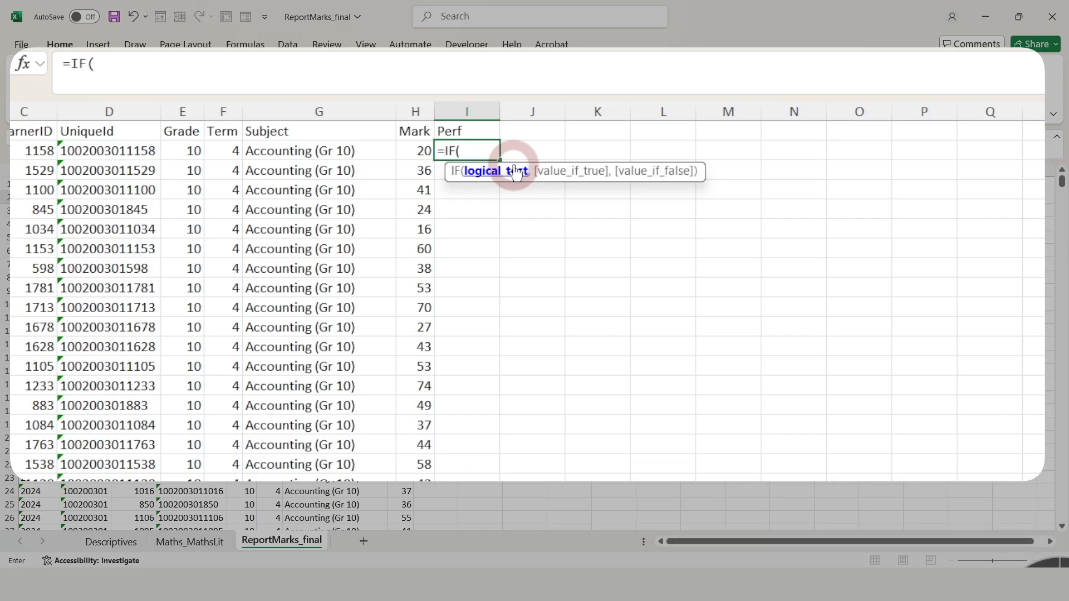
pyautogui.click(418, 156)
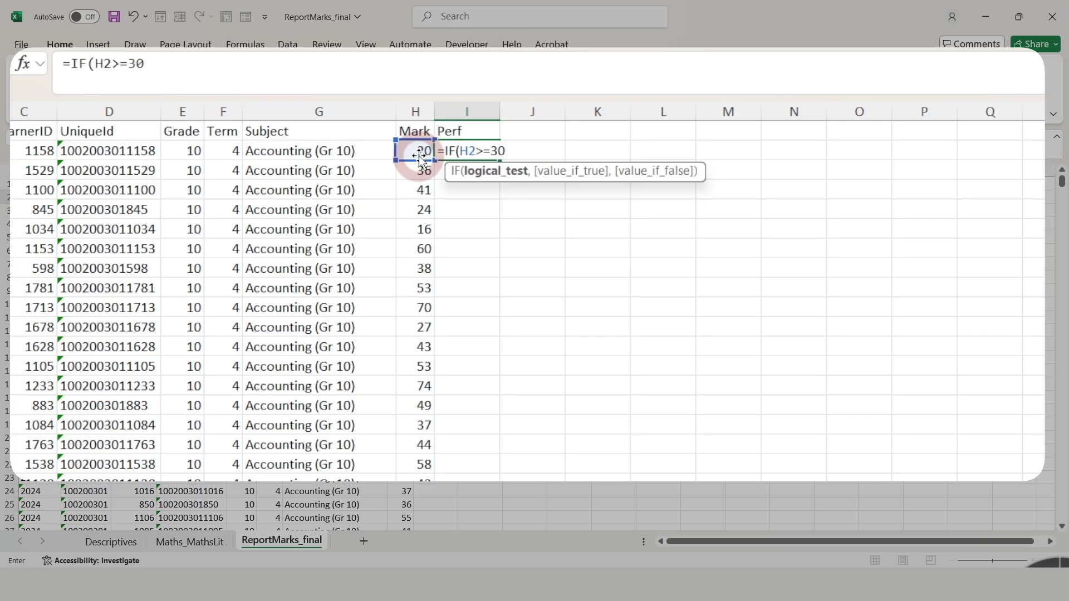
pyautogui.write(',"YES')
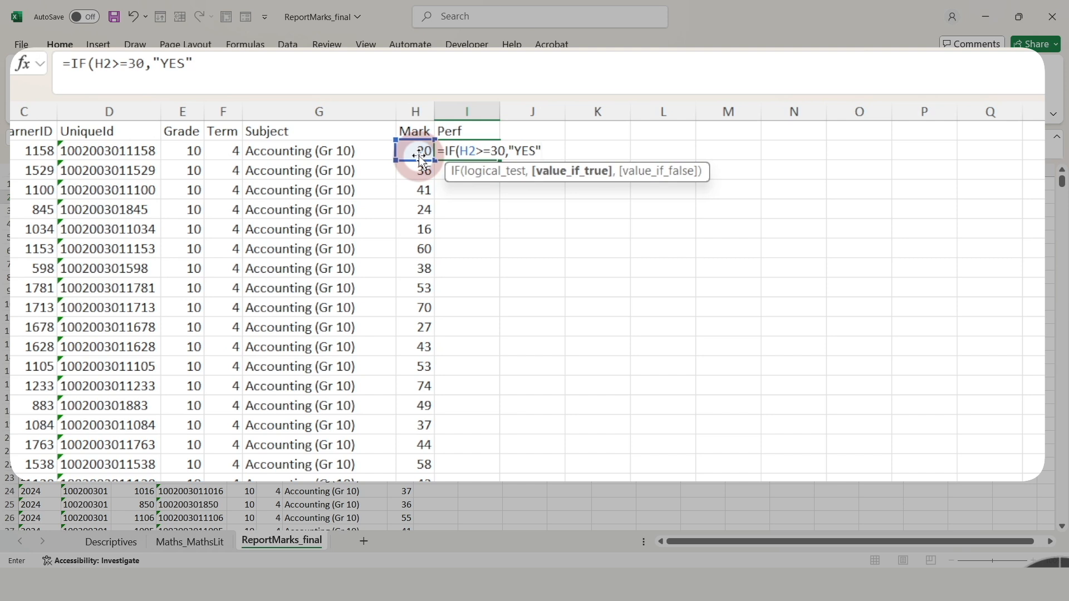
pyautogui.write('","NO')
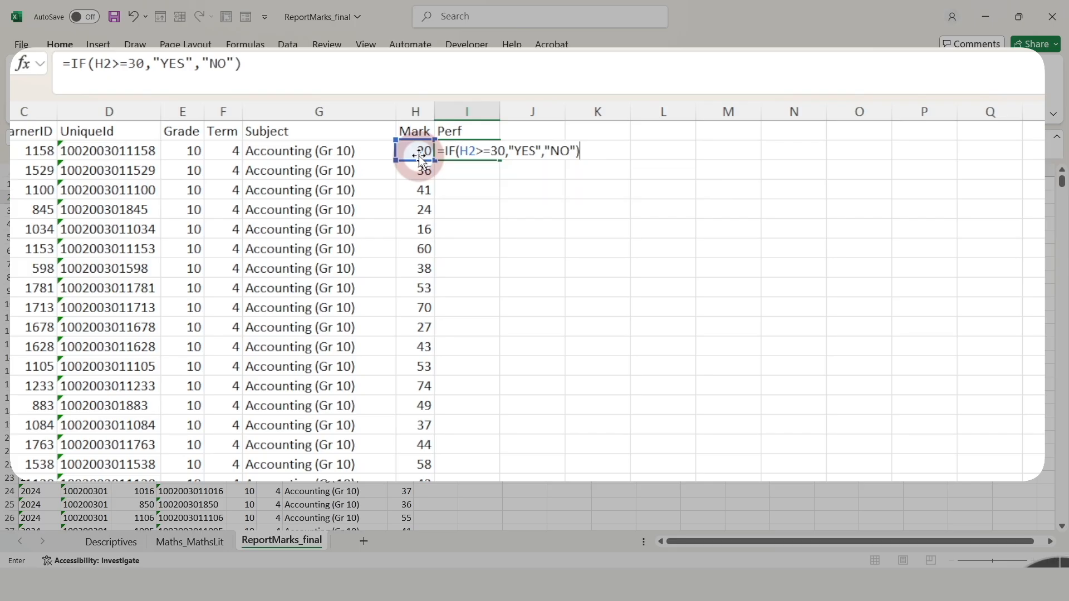
pyautogui.press('Return')
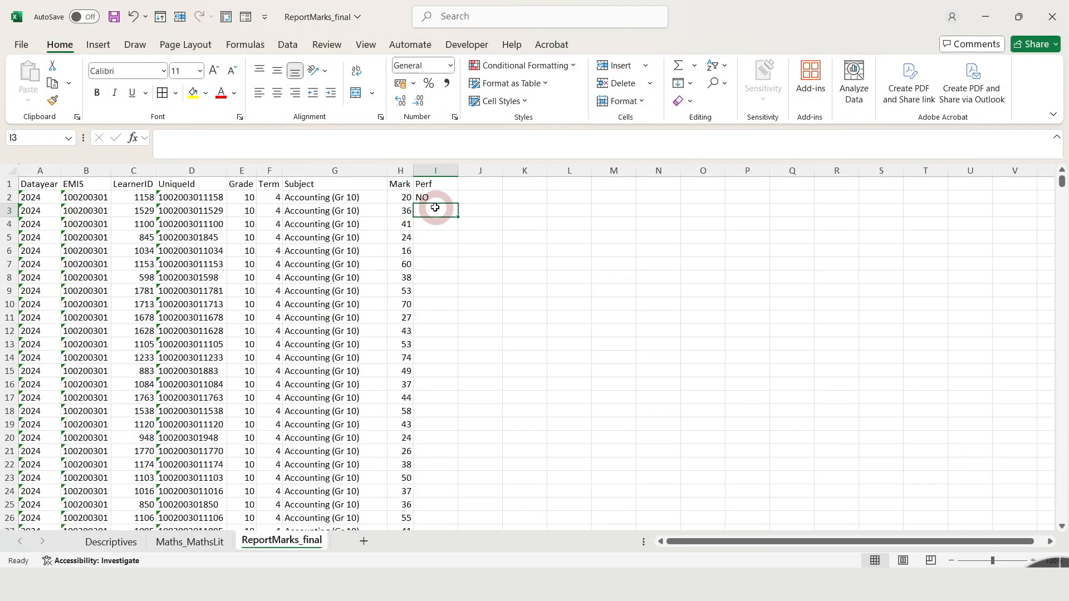
# Fill the IF formula from I2 down the whole Perf column and check it in a few rows.
pyautogui.press('Up')
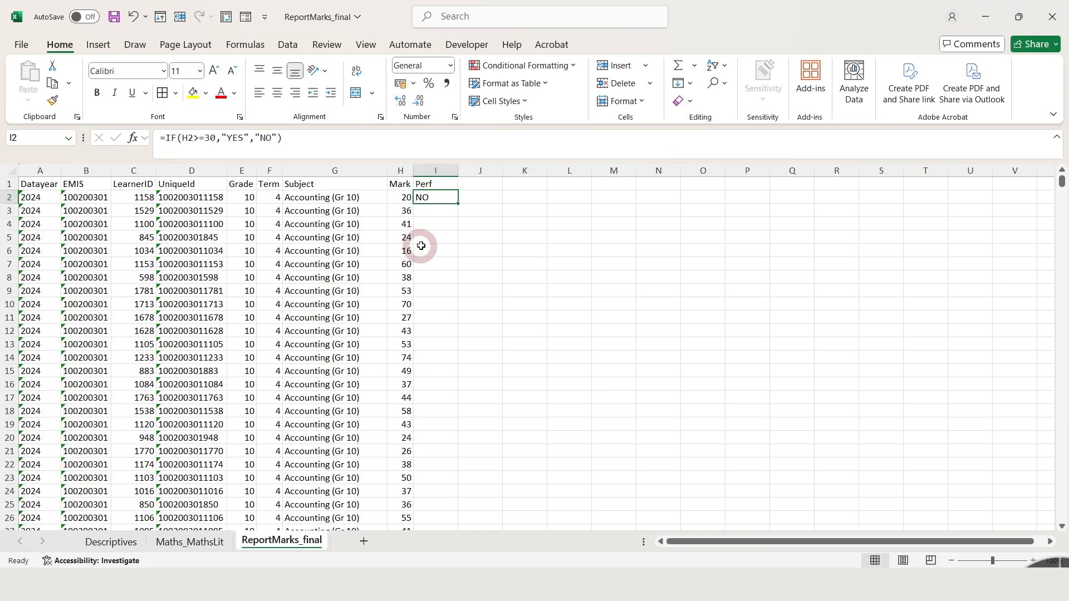
pyautogui.doubleClick(458, 204)
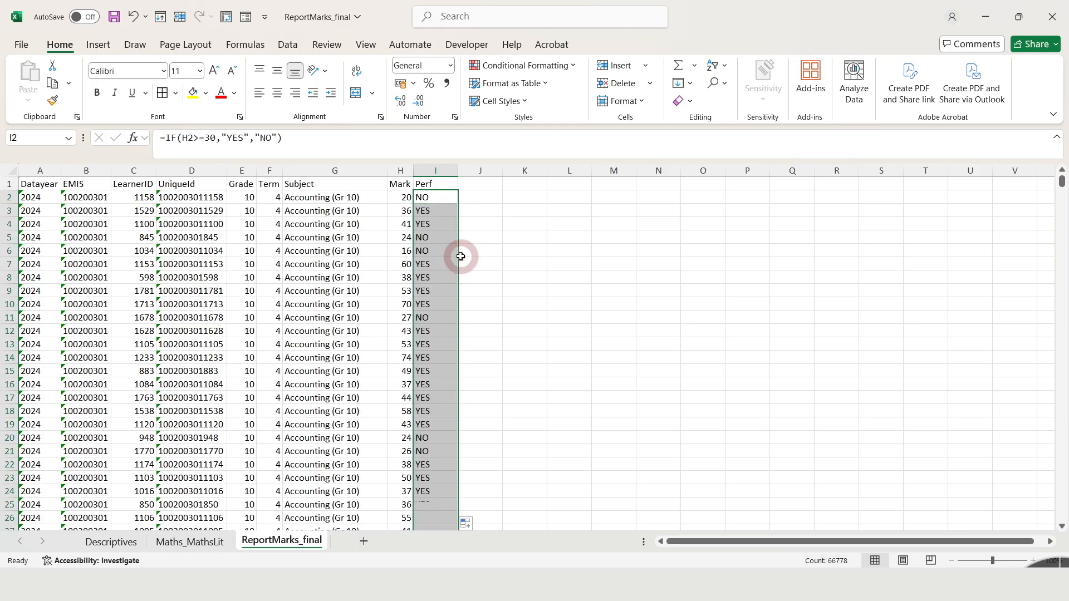
pyautogui.click(444, 292)
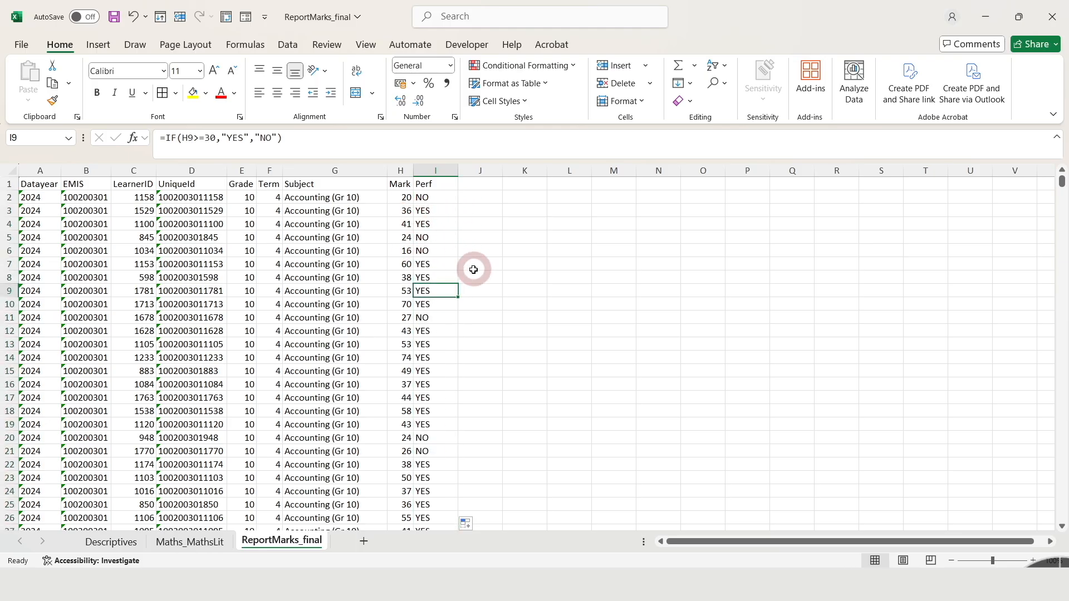
pyautogui.click(439, 239)
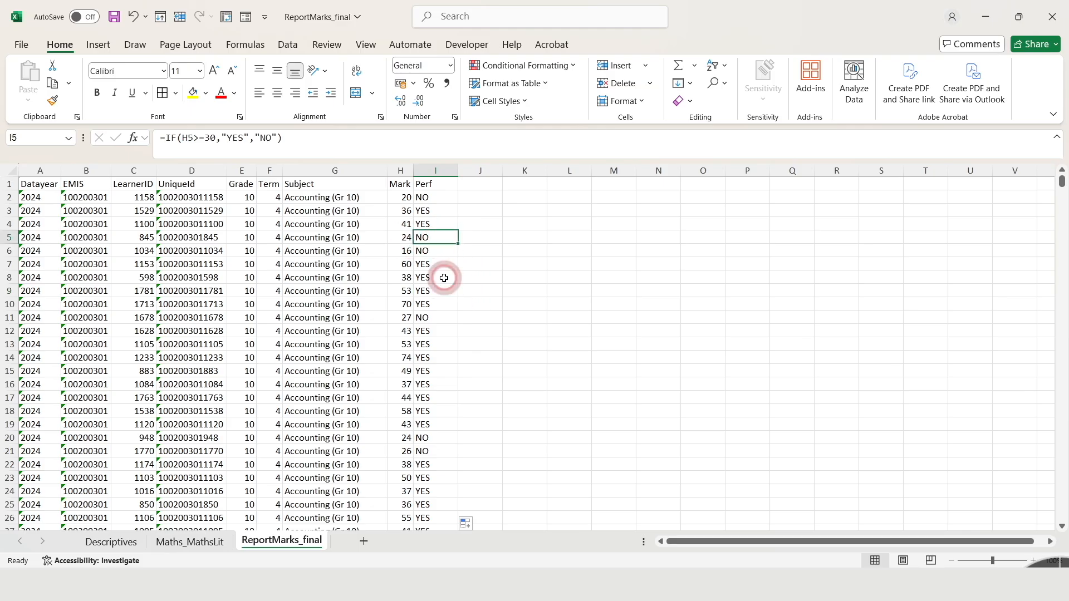
pyautogui.click(396, 329)
pyautogui.click(337, 326)
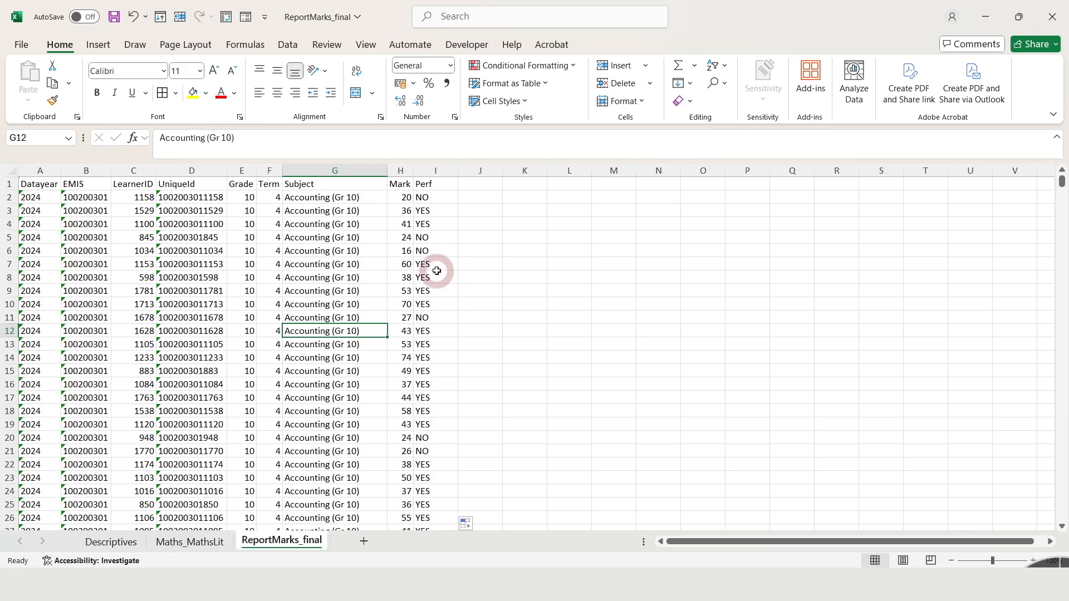
# Insert a pivot table from the full data range, including Perf, into the existing ReportMarks_final sheet at cell N4.
pyautogui.click(306, 288)
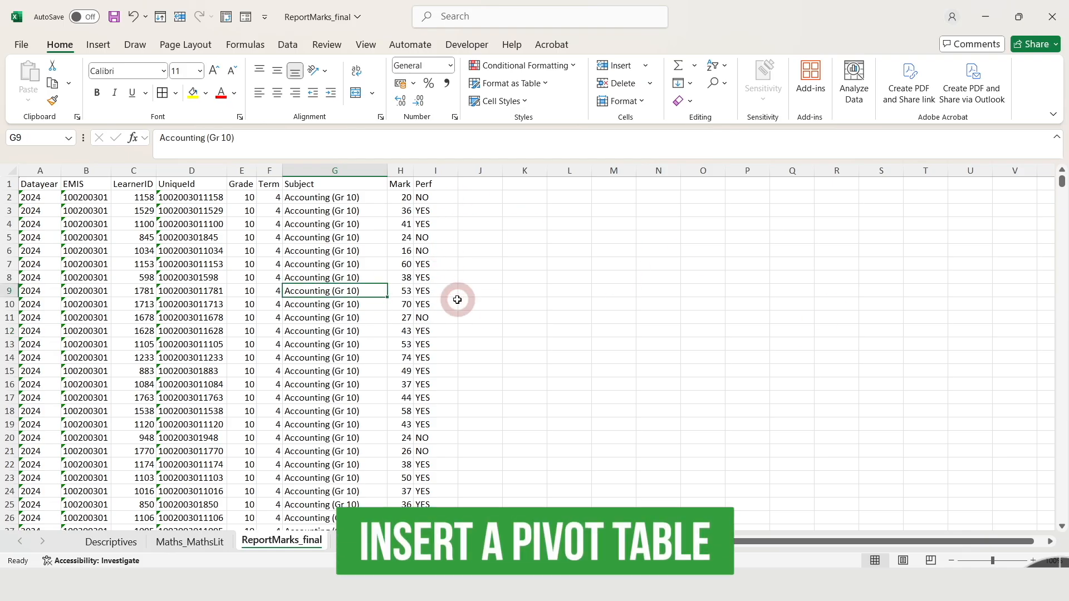
pyautogui.hotkey('ctrl', 'a')
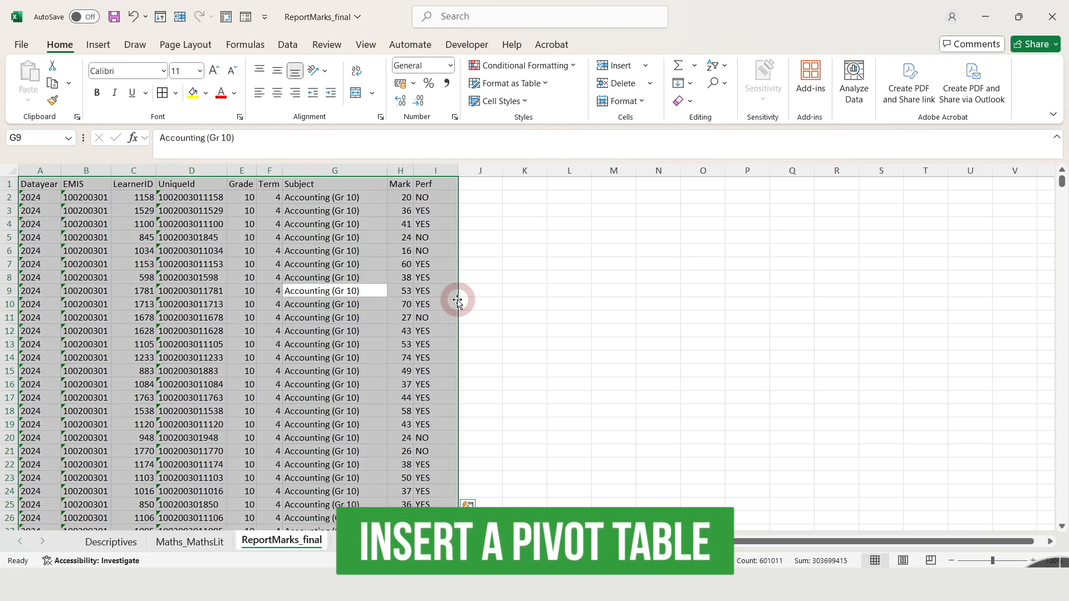
pyautogui.click(98, 44)
pyautogui.click(39, 77)
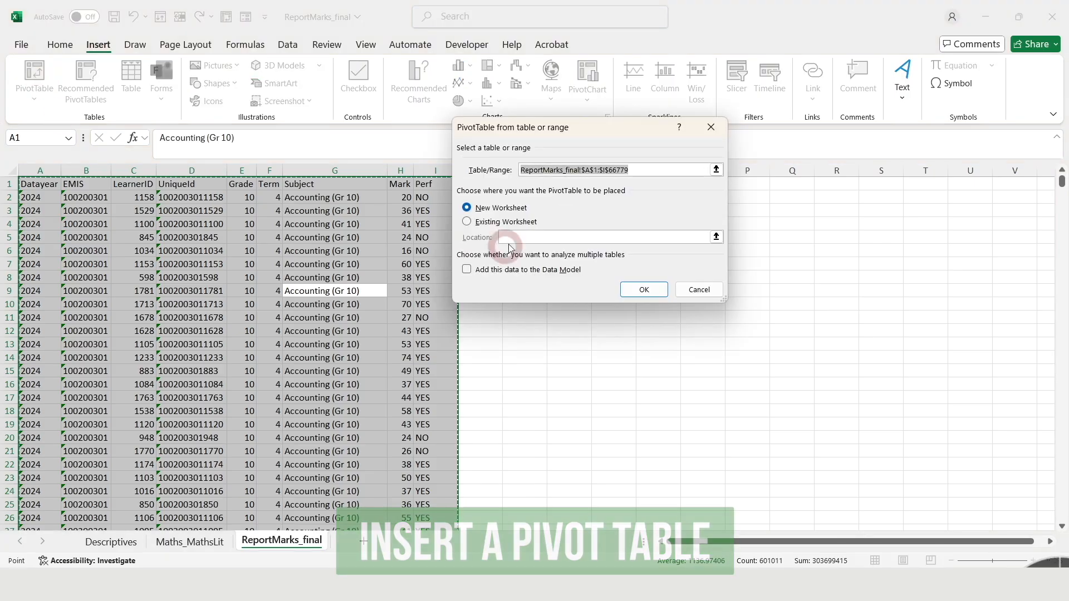
pyautogui.moveTo(595, 136); pyautogui.dragTo(795, 73)
pyautogui.click(741, 359)
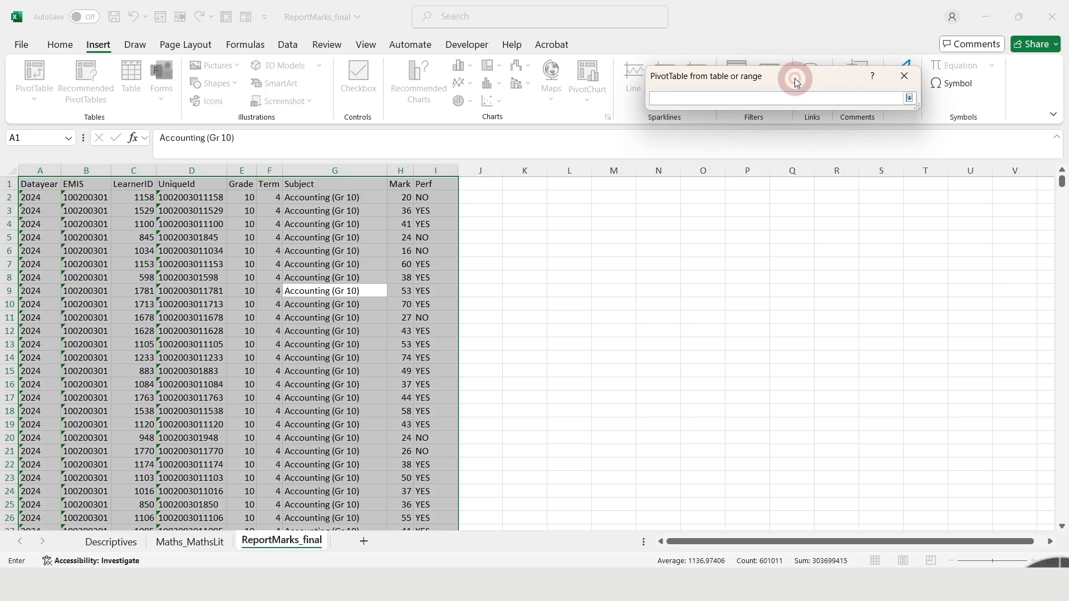
pyautogui.click(659, 224)
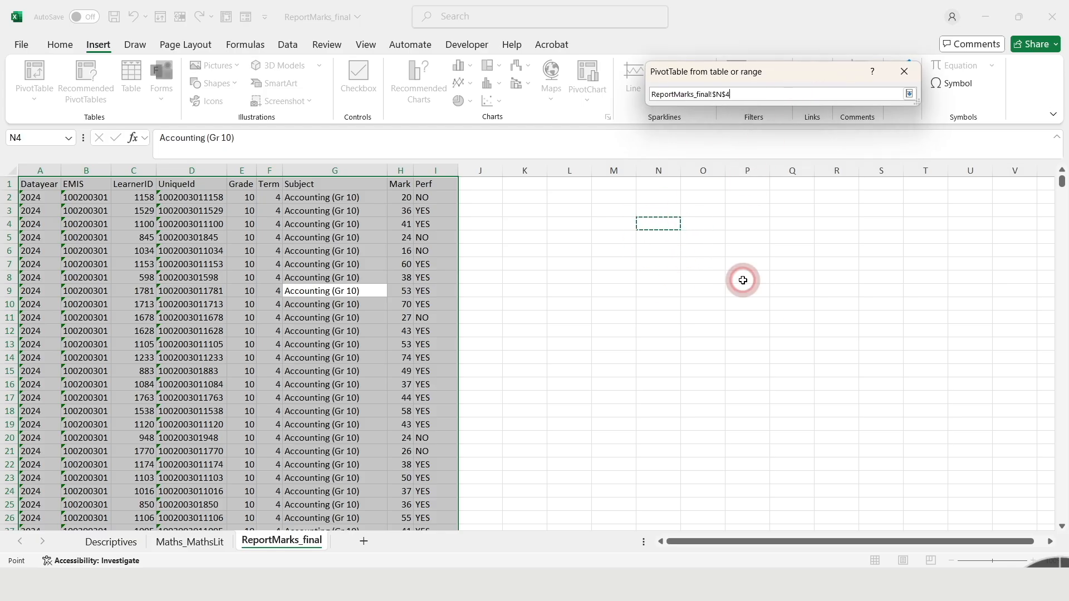
pyautogui.click(910, 94)
pyautogui.click(849, 233)
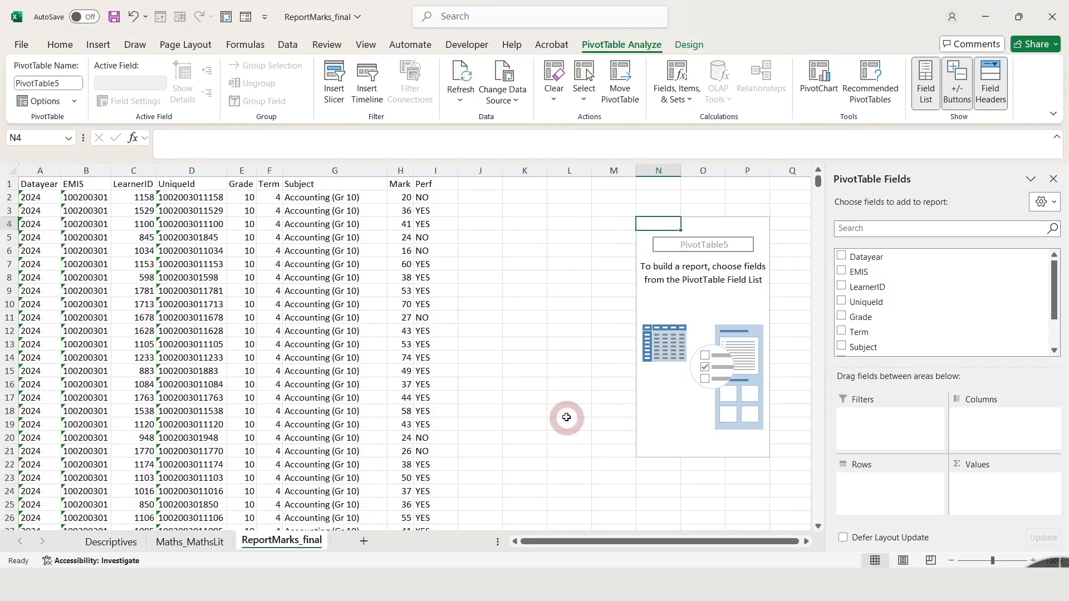
# Use Subject as the pivot table's rows and filter it to Mathematical Literacy (Gr 10) and Mathematics (Gr 10).
pyautogui.moveTo(1060, 301); pyautogui.dragTo(1054, 319)
pyautogui.moveTo(869, 308); pyautogui.dragTo(892, 487)
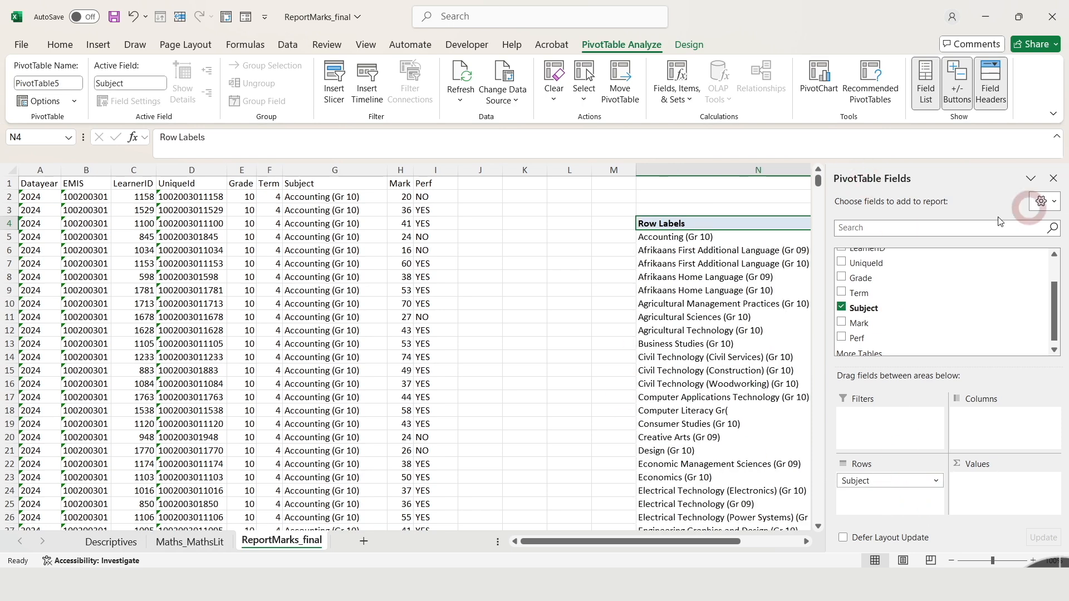
pyautogui.moveTo(738, 544); pyautogui.dragTo(800, 543)
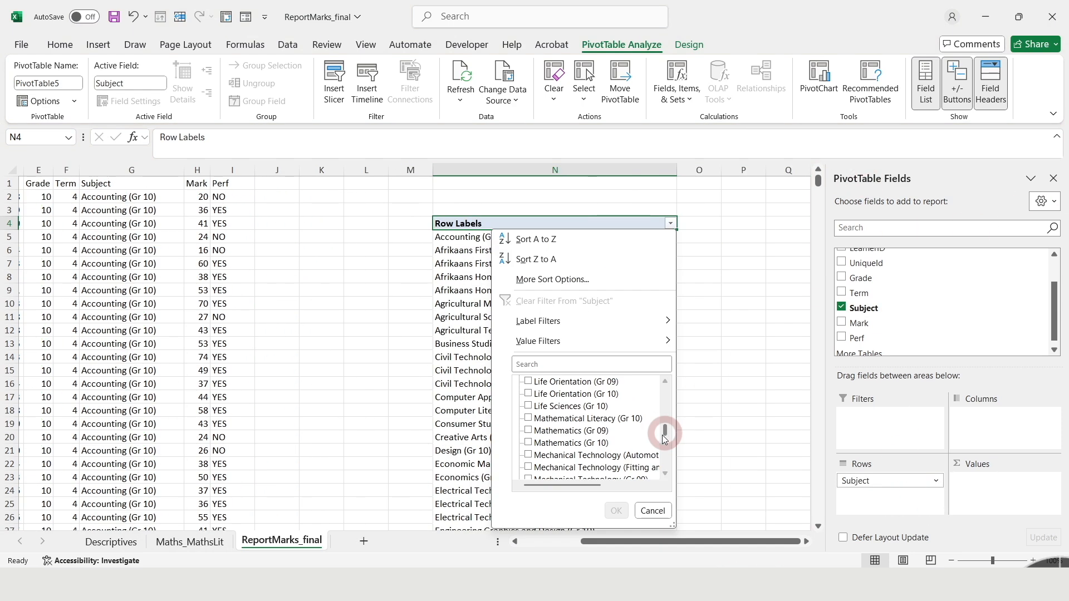
pyautogui.click(529, 443)
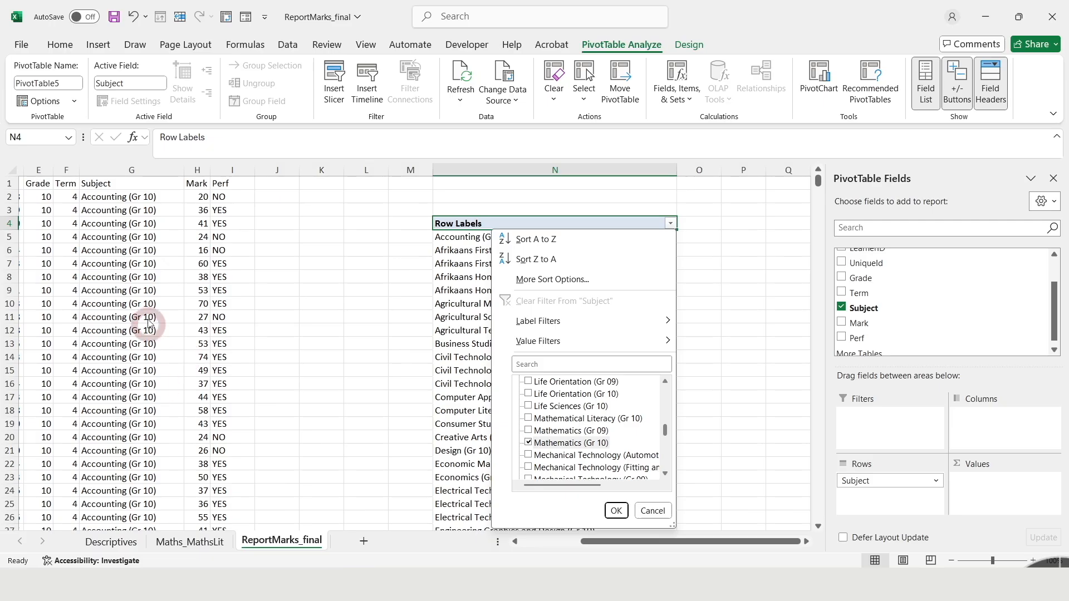
pyautogui.moveTo(667, 430); pyautogui.dragTo(668, 439)
pyautogui.moveTo(666, 438); pyautogui.dragTo(667, 432)
pyautogui.click(529, 394)
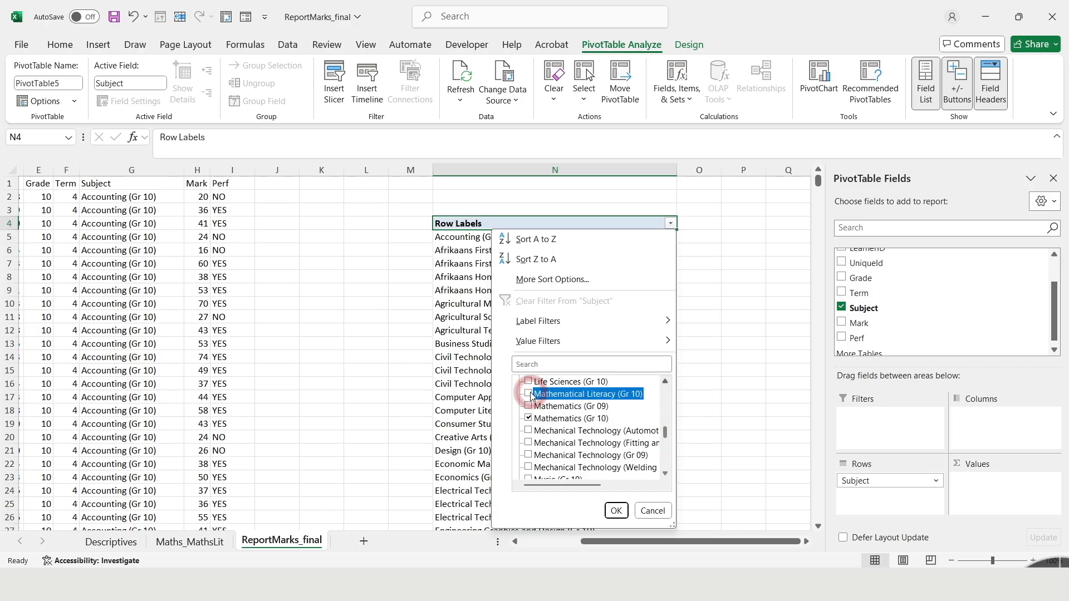
pyautogui.click(616, 511)
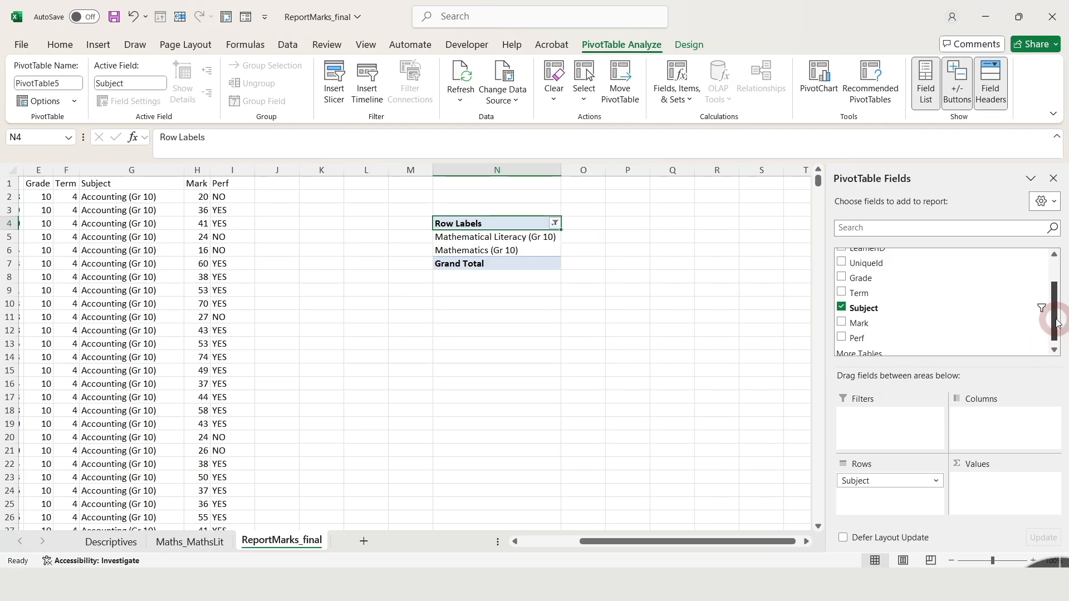
# Use Perf as the pivot table's columns and summarize the values as a count of UniqueId.
pyautogui.scroll(-1, 1058, 323)
pyautogui.moveTo(868, 338); pyautogui.dragTo(1005, 416)
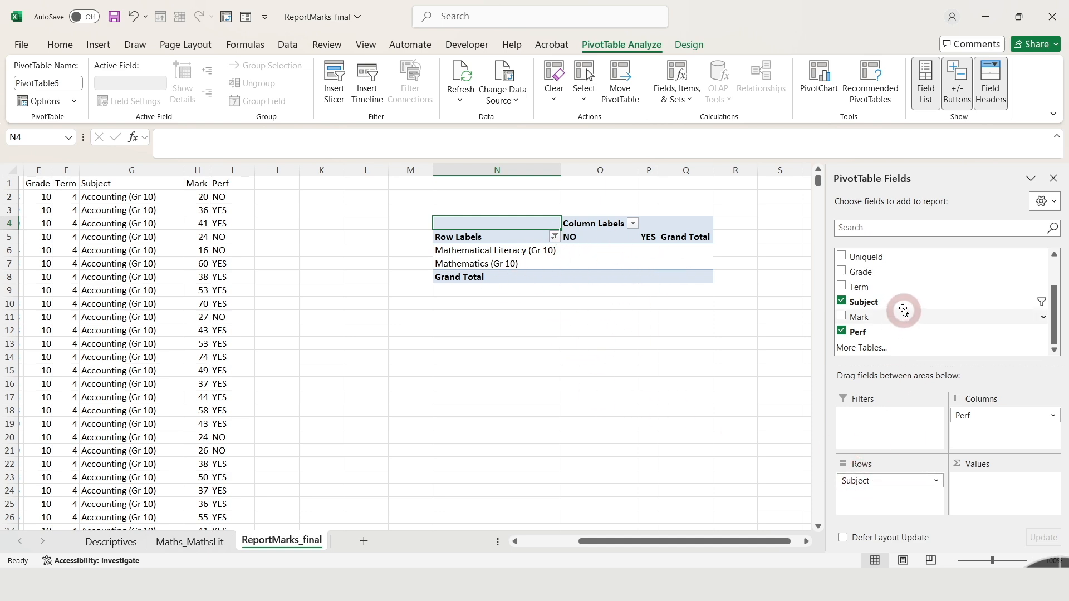
pyautogui.moveTo(866, 256); pyautogui.dragTo(1005, 504)
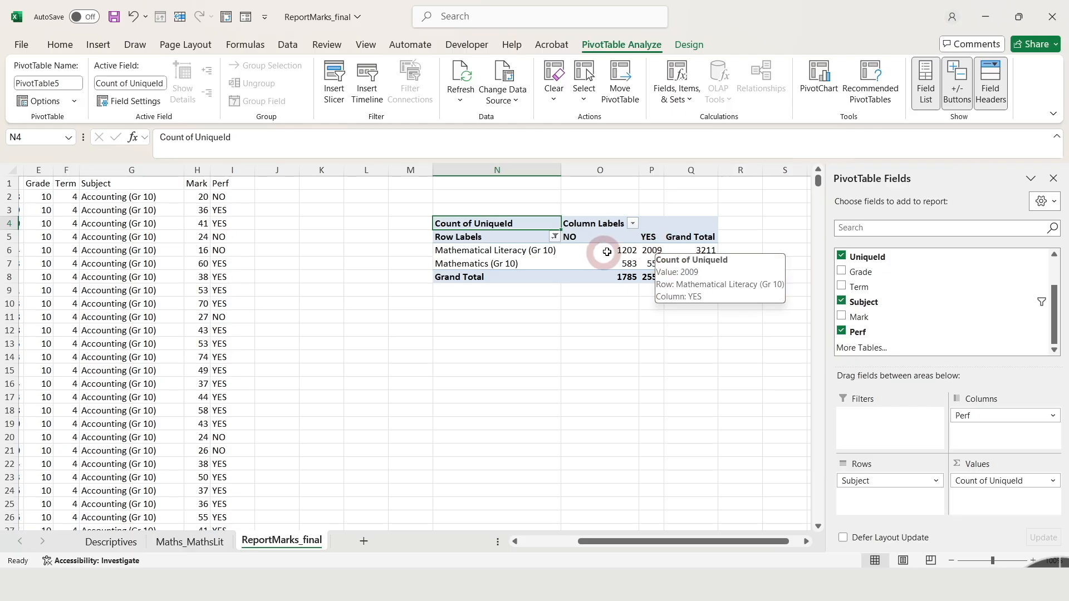
pyautogui.moveTo(619, 252)
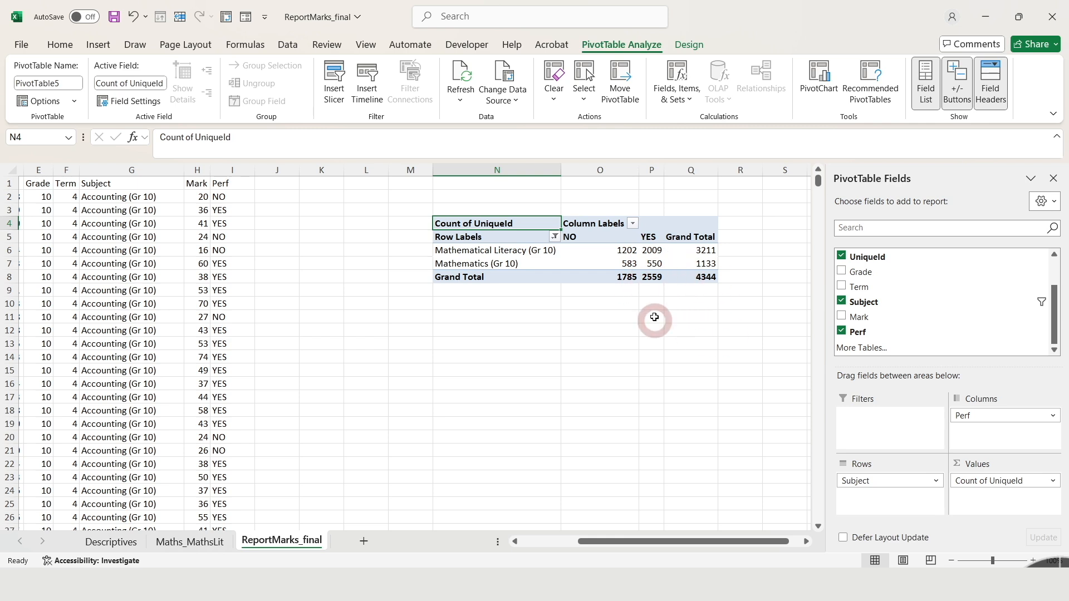
pyautogui.click(622, 264)
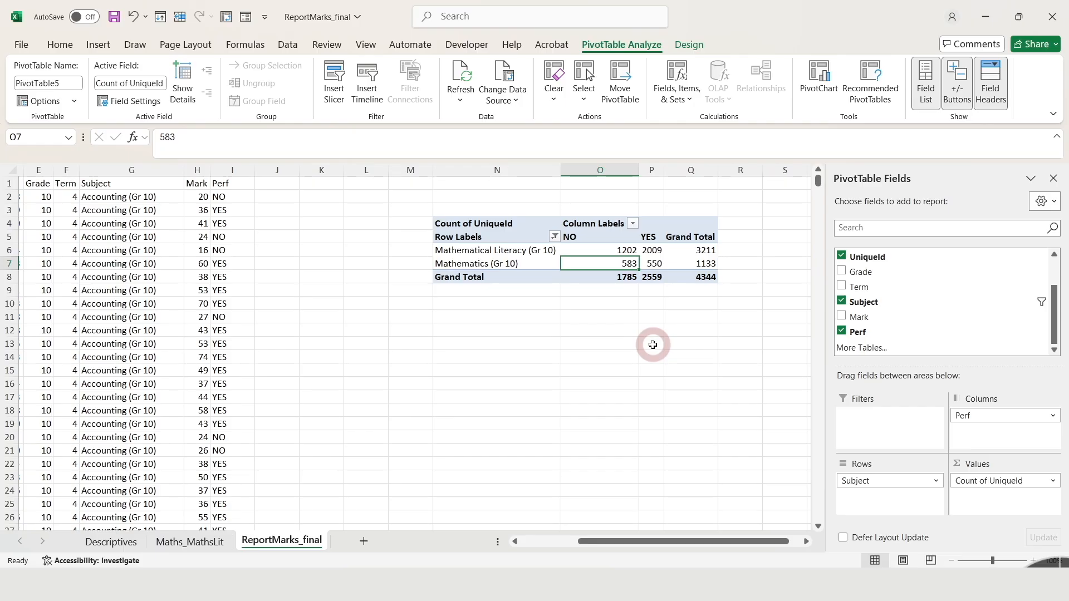
# Try displaying the pivot table's count of UniqueId values as a percentage of the row total.
pyautogui.rightClick(617, 263)
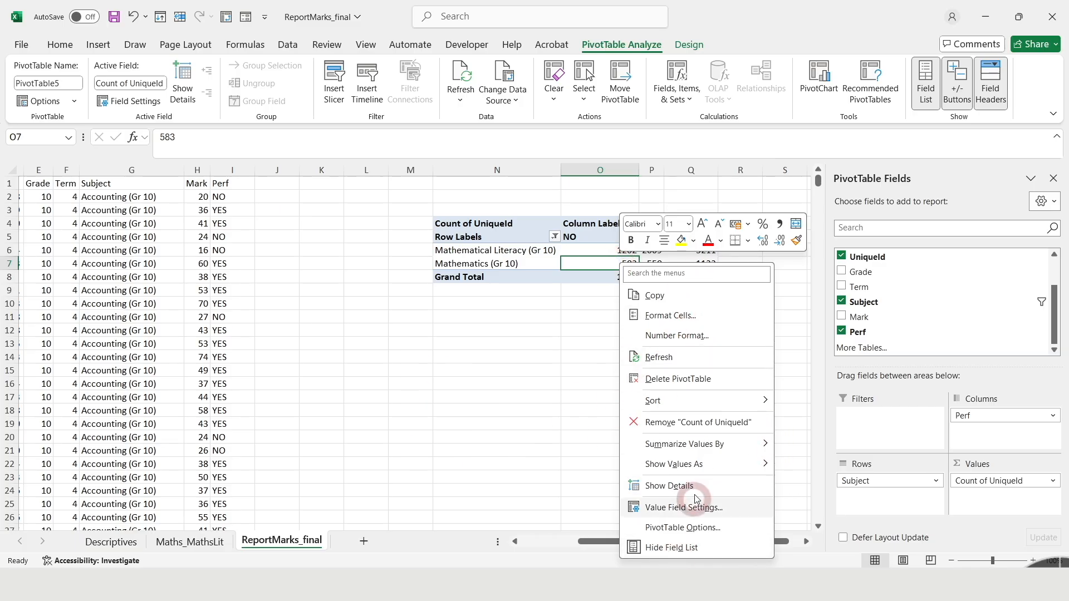
pyautogui.moveTo(667, 465)
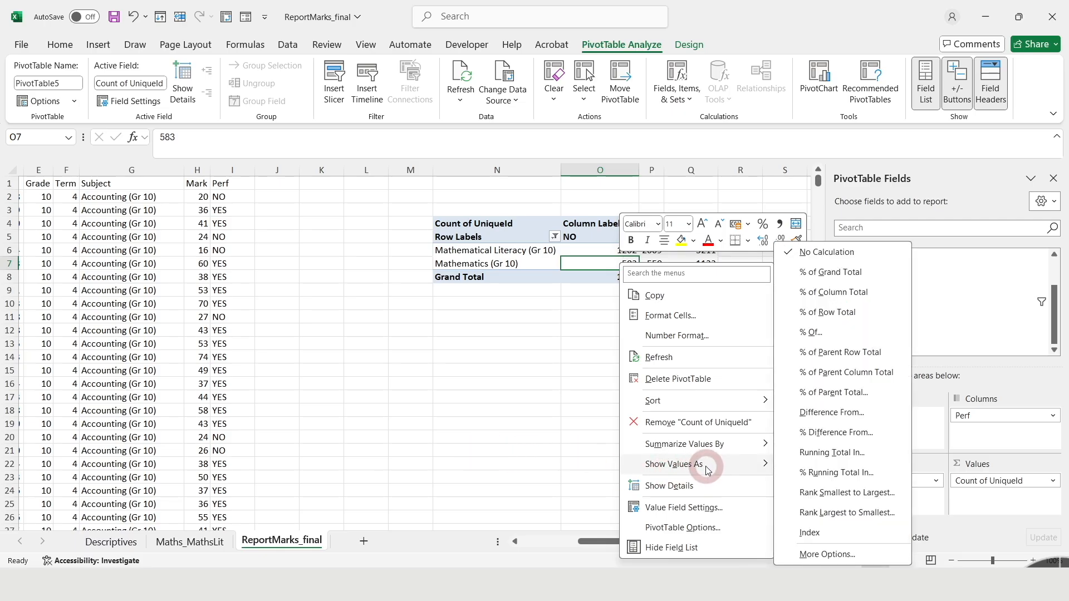
pyautogui.click(828, 310)
pyautogui.click(620, 355)
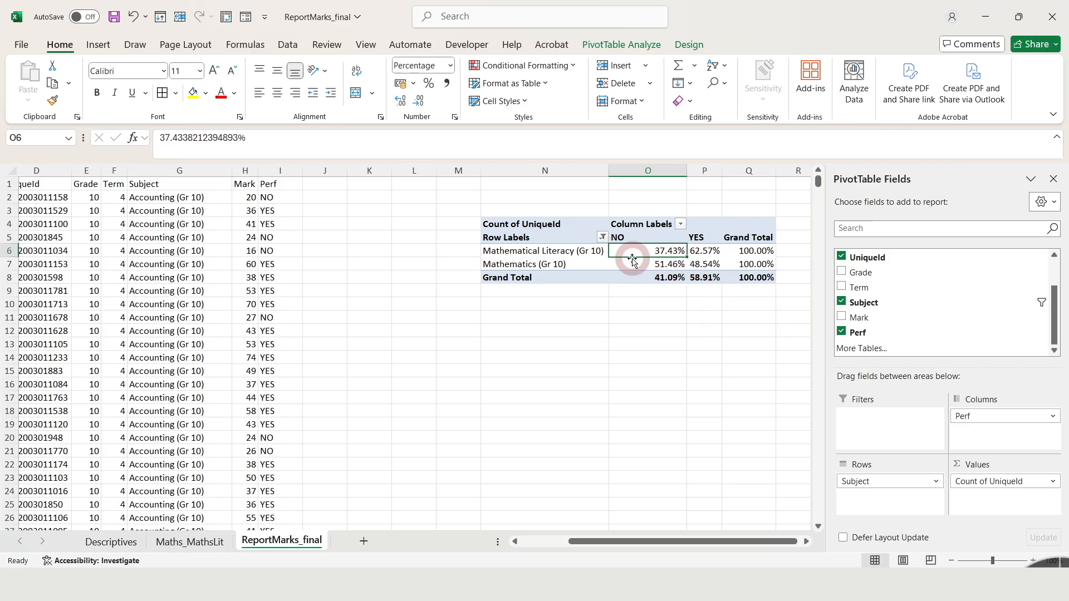
# Switch the pivot table's values back to plain counts with no calculation.
pyautogui.rightClick(663, 252)
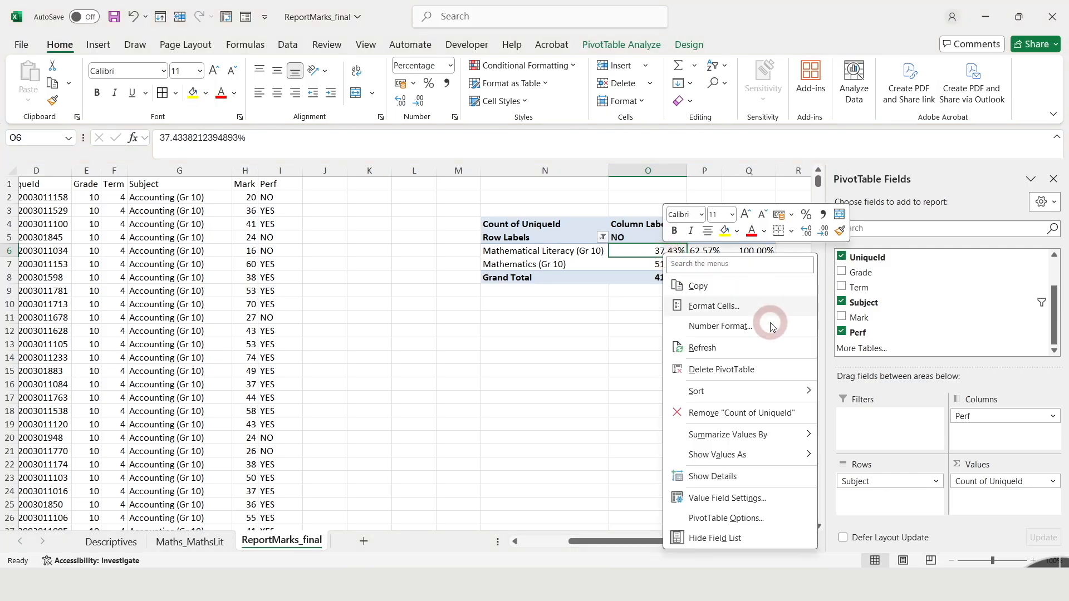
pyautogui.moveTo(762, 460)
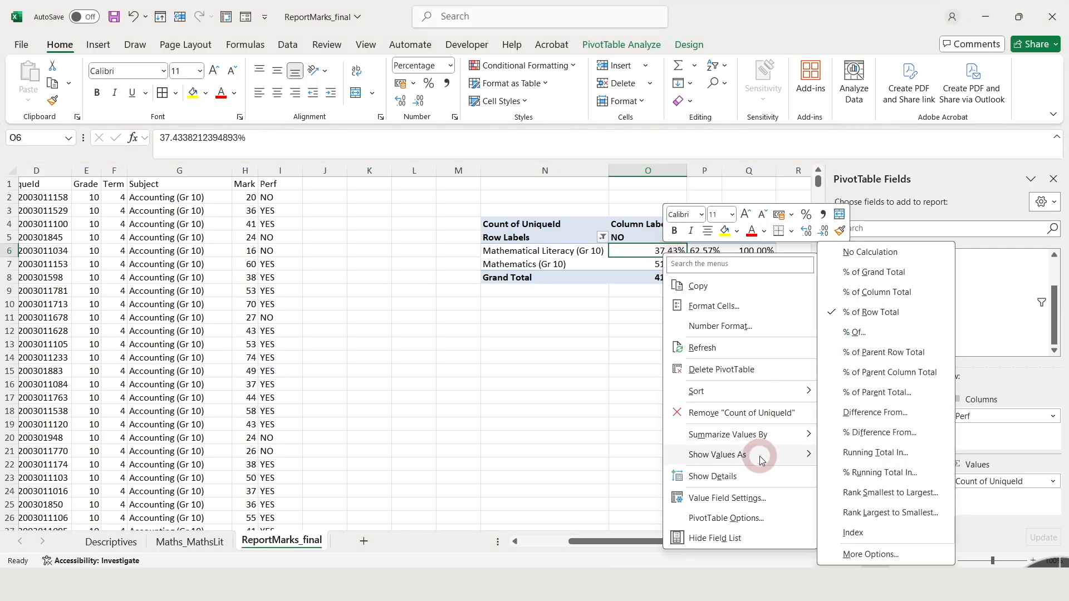
pyautogui.click(884, 259)
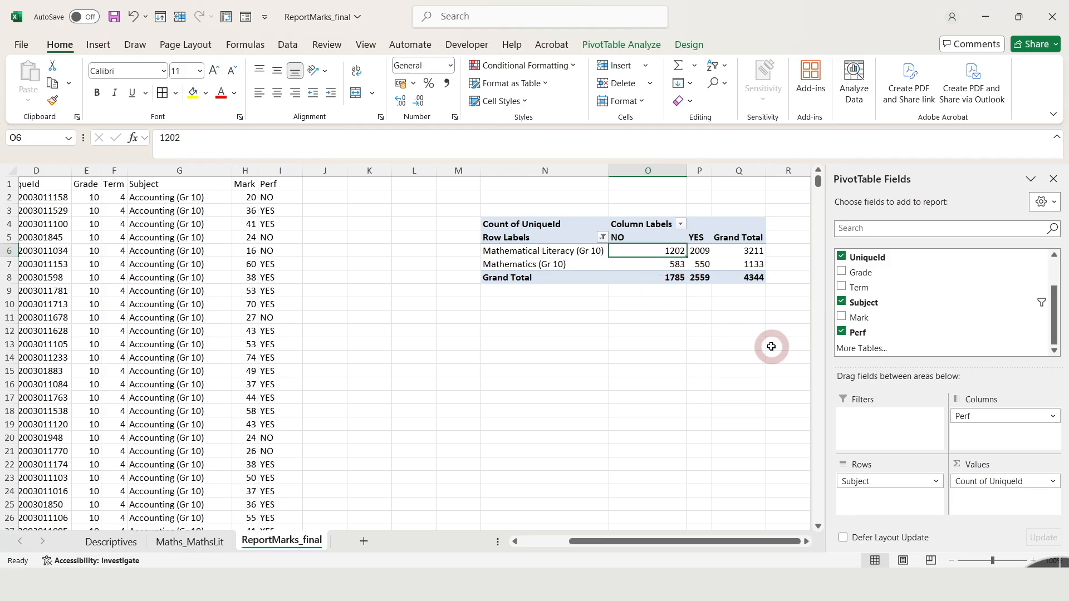
# Show the pivot table's UniqueId counts as % of Row Total.
pyautogui.rightClick(674, 248)
pyautogui.moveTo(746, 450)
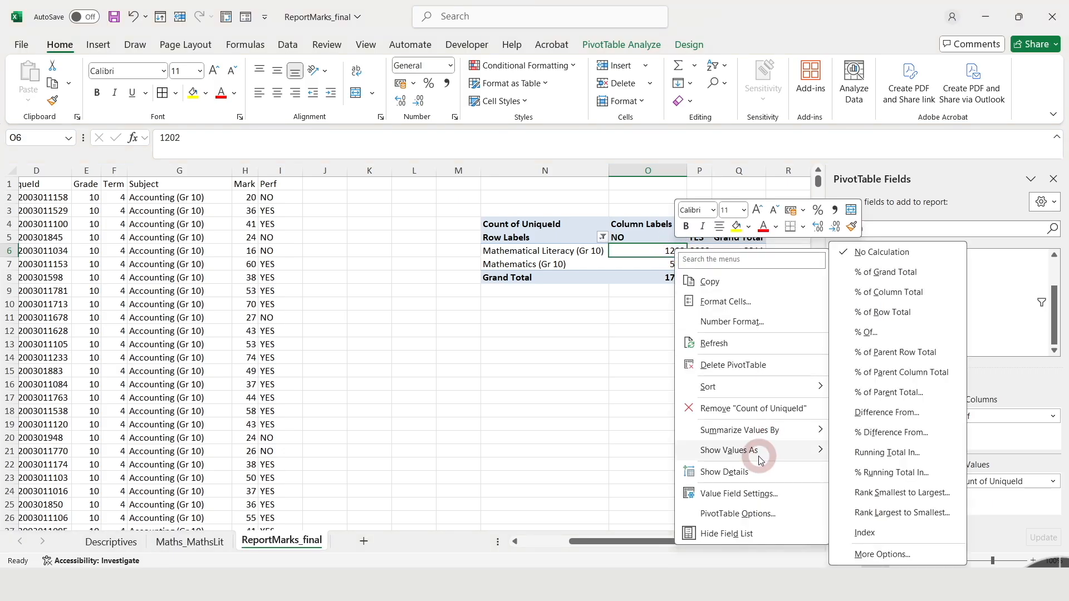
pyautogui.click(896, 313)
# Format the pivot table's percentages in O6:Q8 with no decimal places.
pyautogui.moveTo(664, 252); pyautogui.dragTo(731, 274)
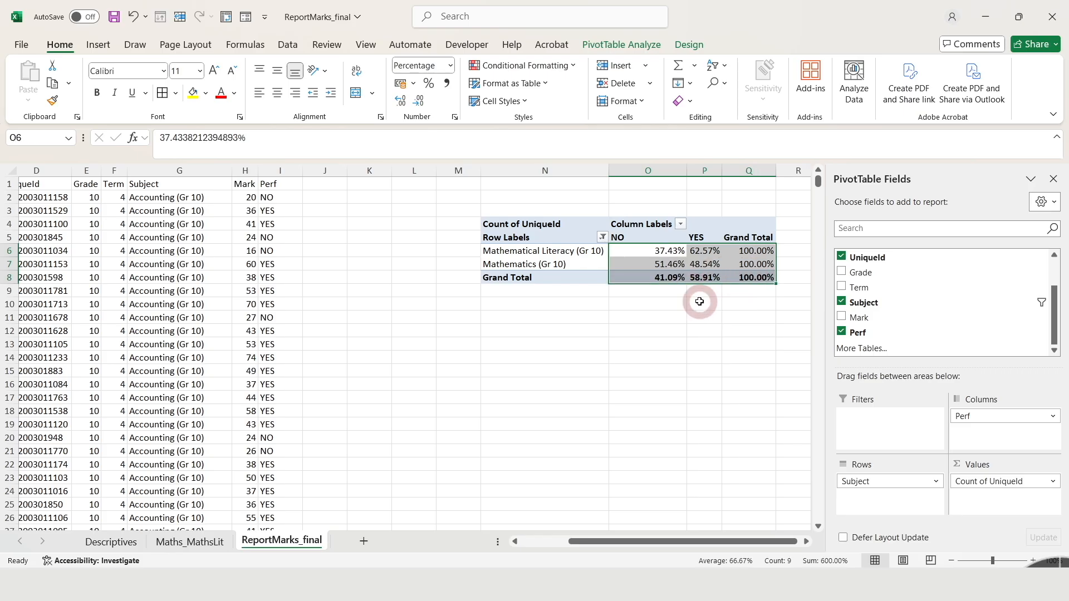
pyautogui.click(422, 106)
pyautogui.click(422, 106)
pyautogui.click(648, 316)
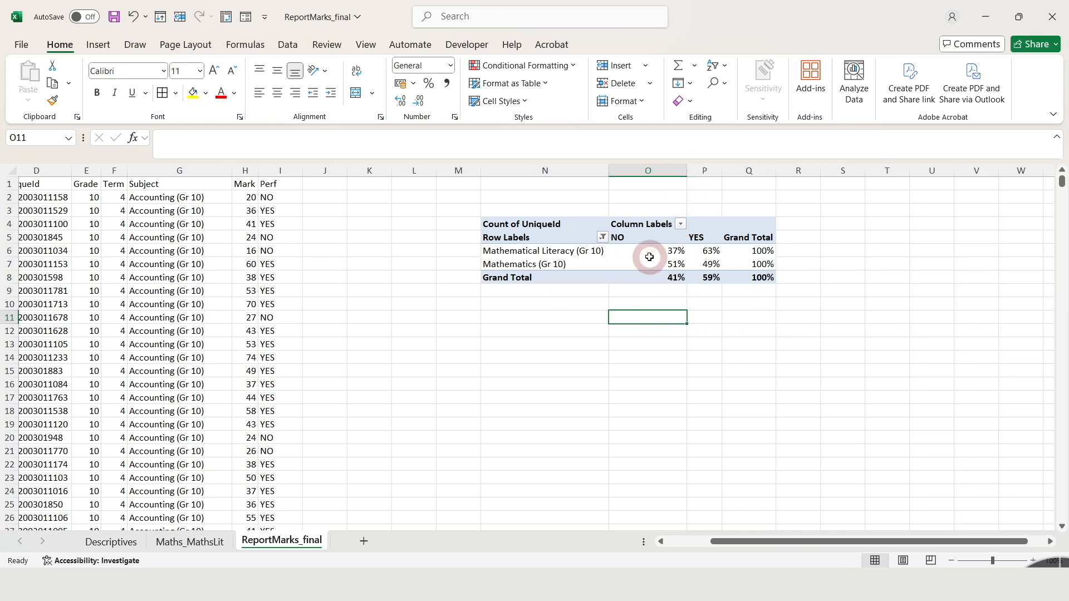
pyautogui.click(648, 252)
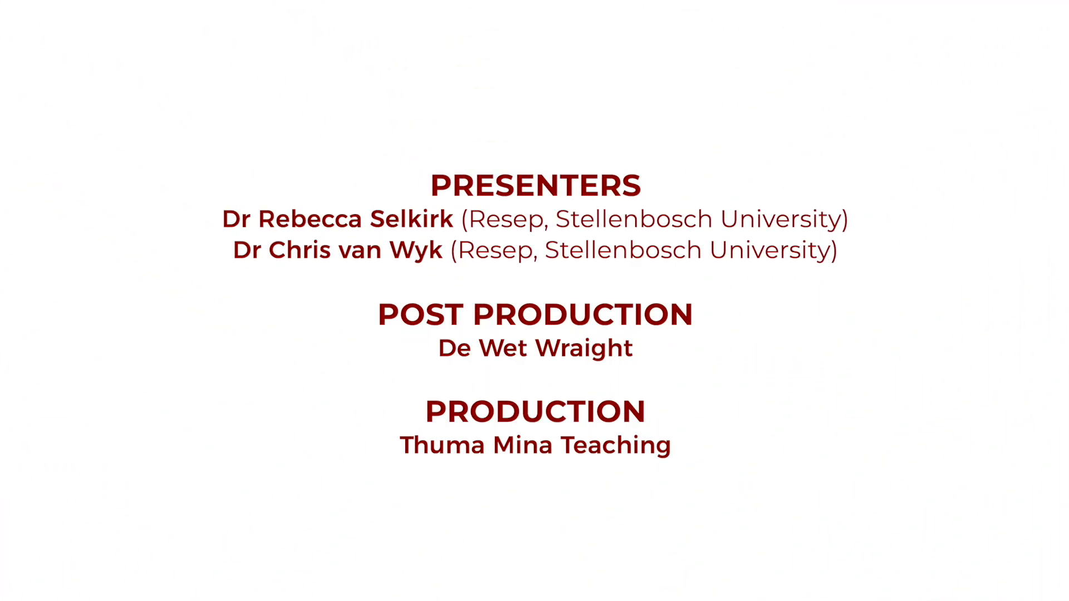